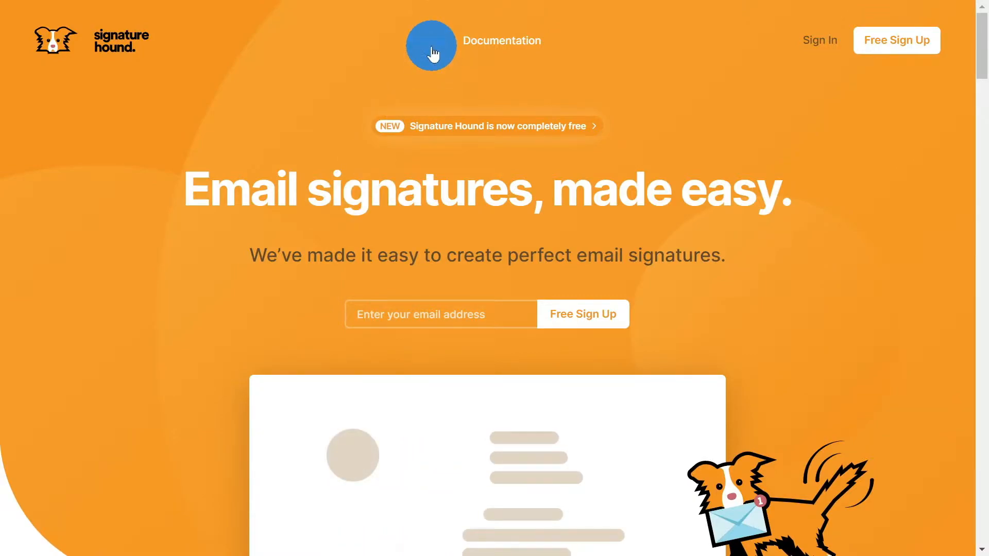
Step: Open the Pricing page and read the 'Now completely free with no strings attached.' headline
left_click(431, 51)
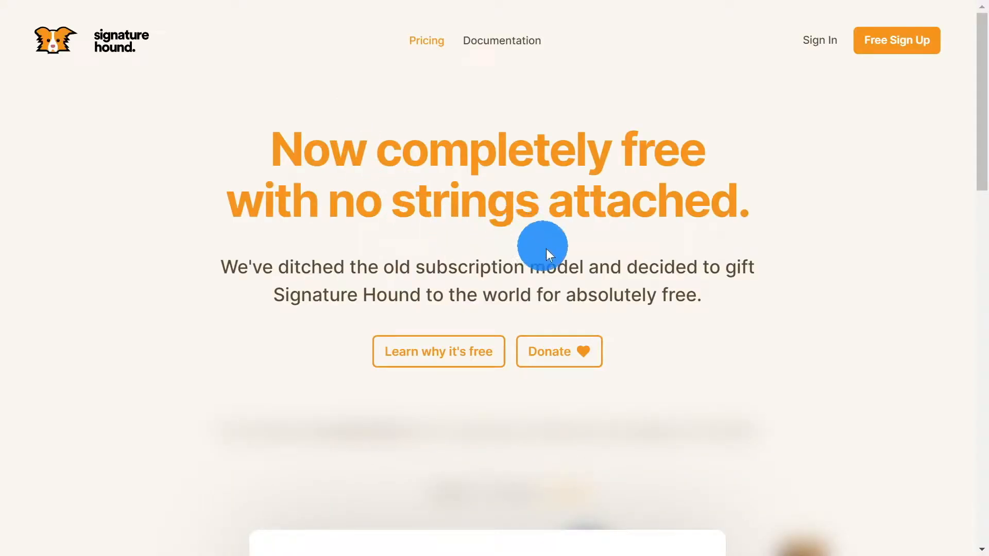
left_click_drag(267, 143, 759, 180)
left_click(762, 179)
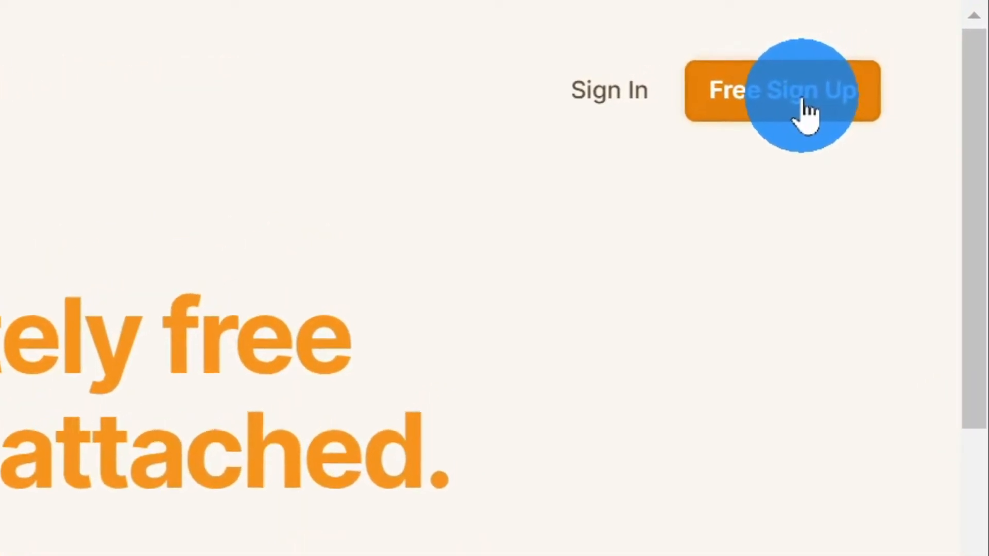
Step: Start a free sign-up and enter the user's first name, last name and e-mail address
left_click(808, 111)
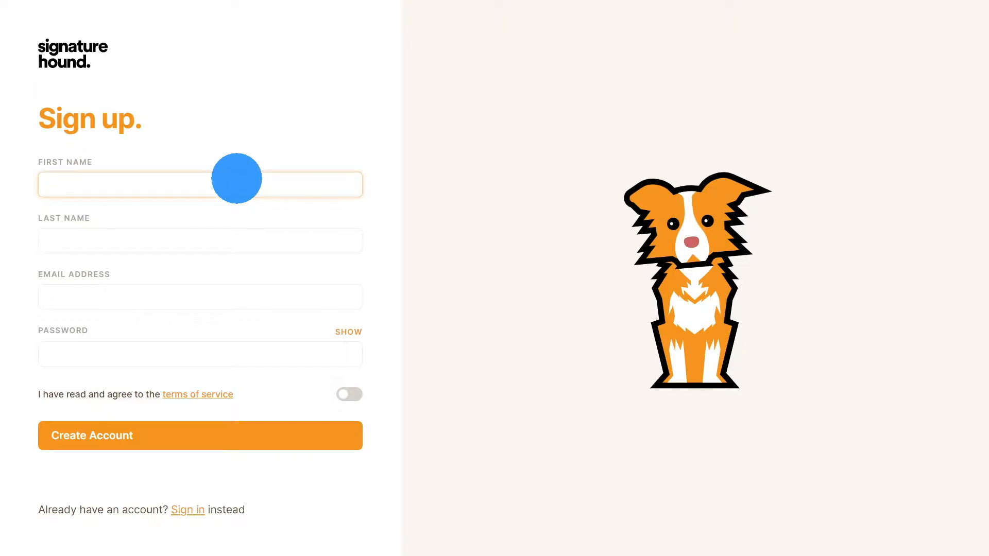
type("Alphin Joe")
left_click(161, 241)
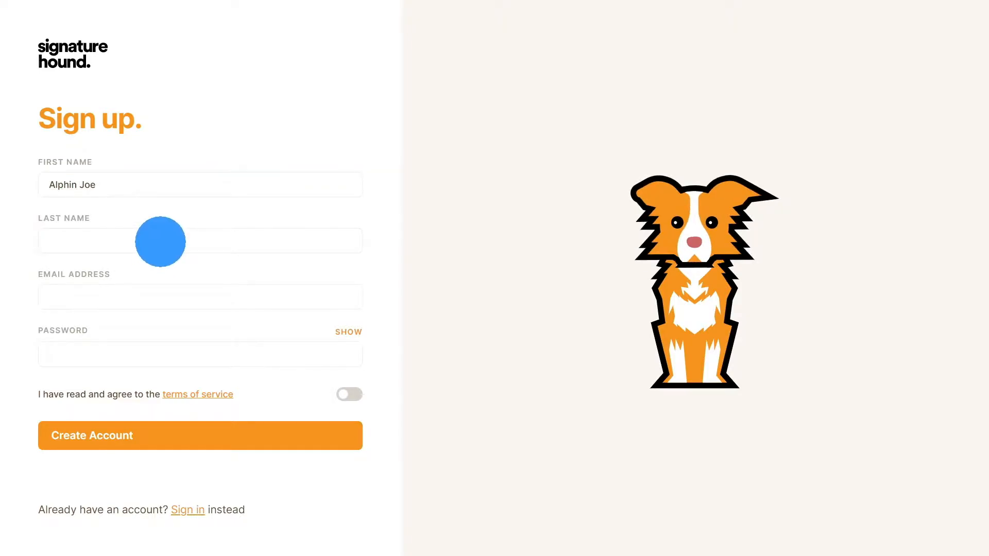
type("Plathot")
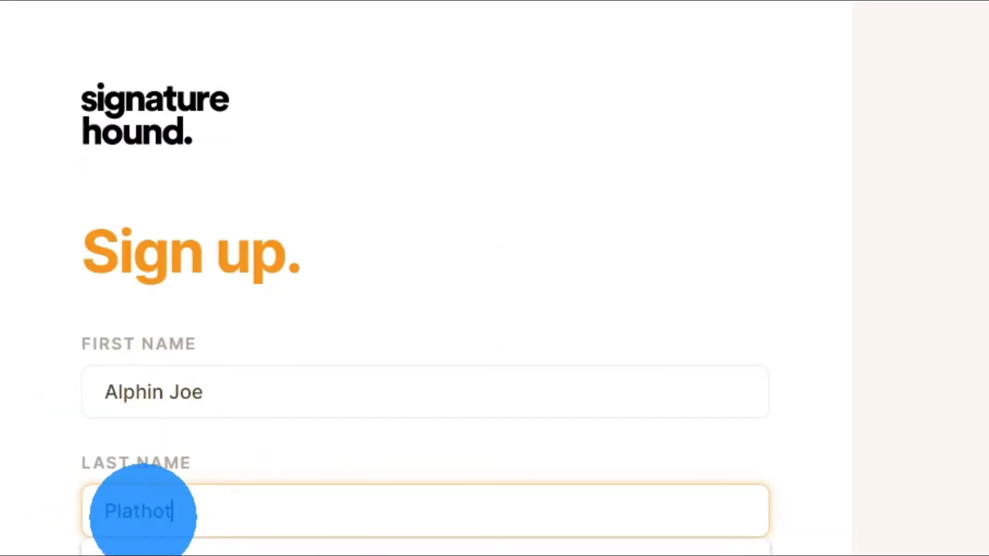
type("tam")
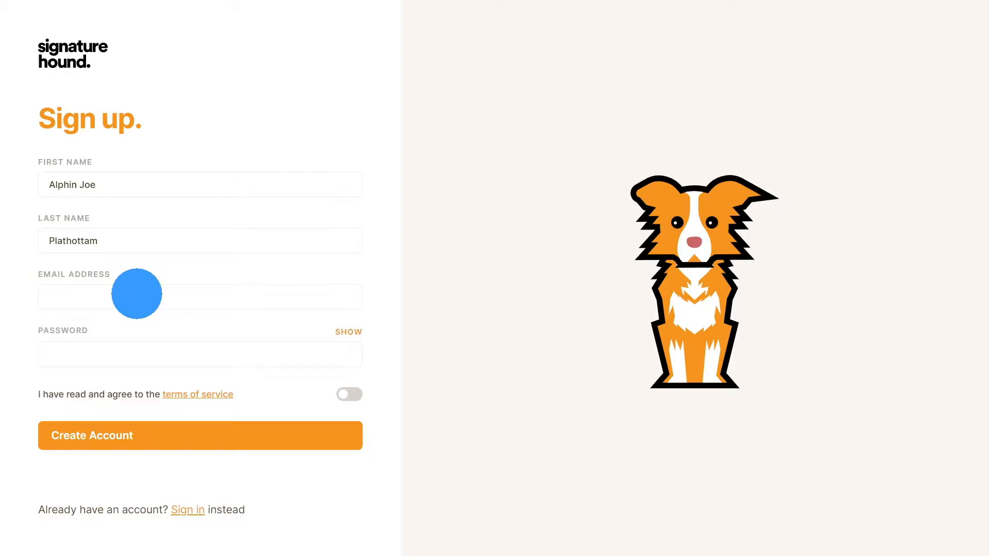
left_click(136, 293)
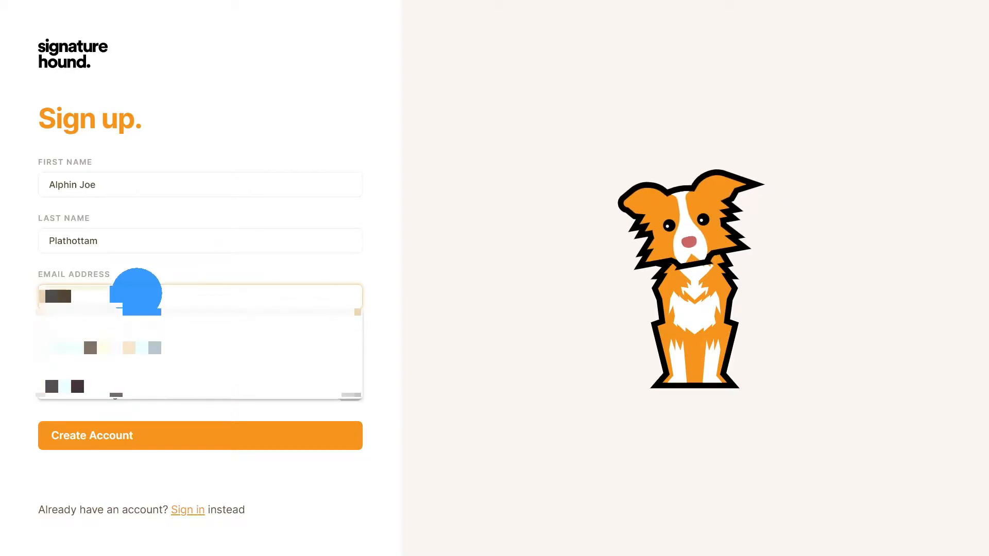
left_click(313, 42)
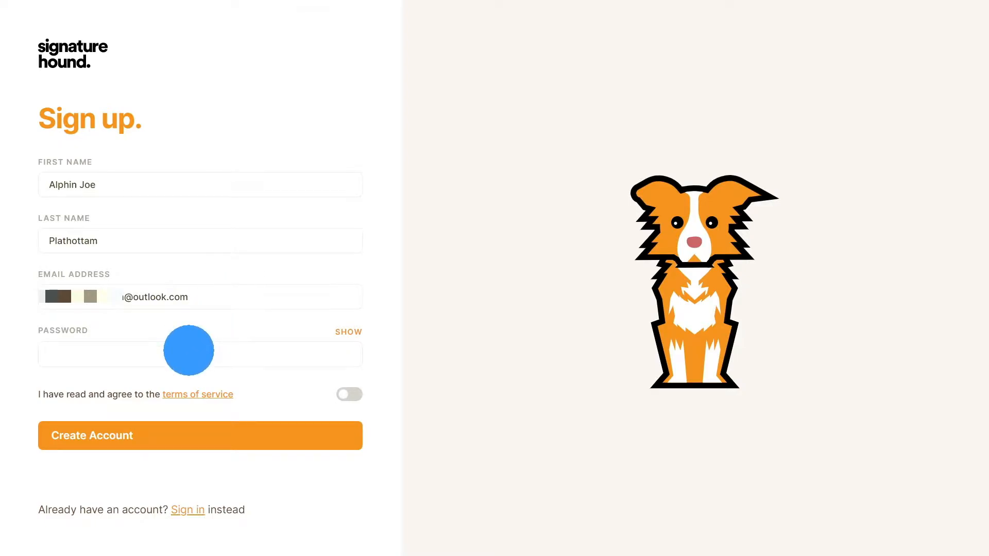
Step: Enter the account password, accept the terms of service and create the account
left_click(188, 350)
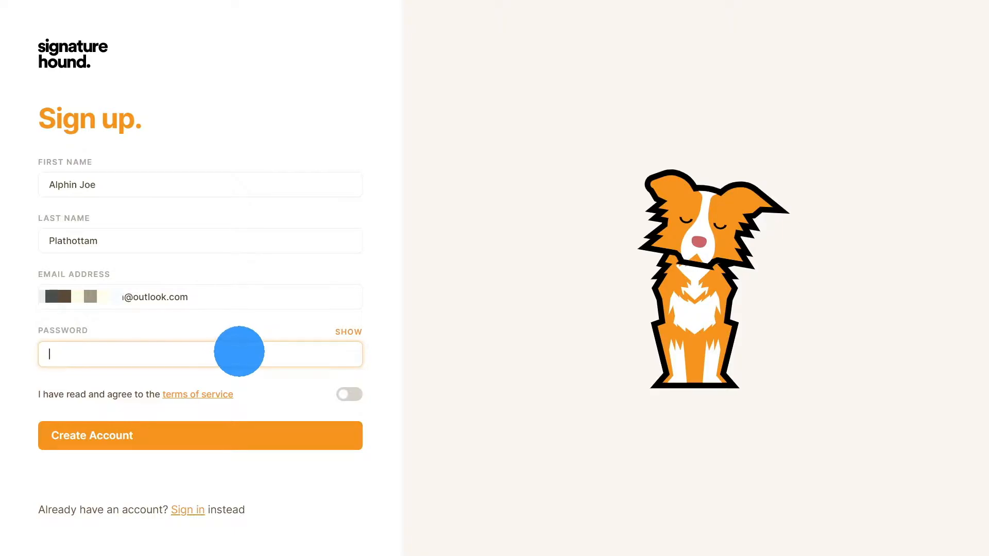
type("•••")
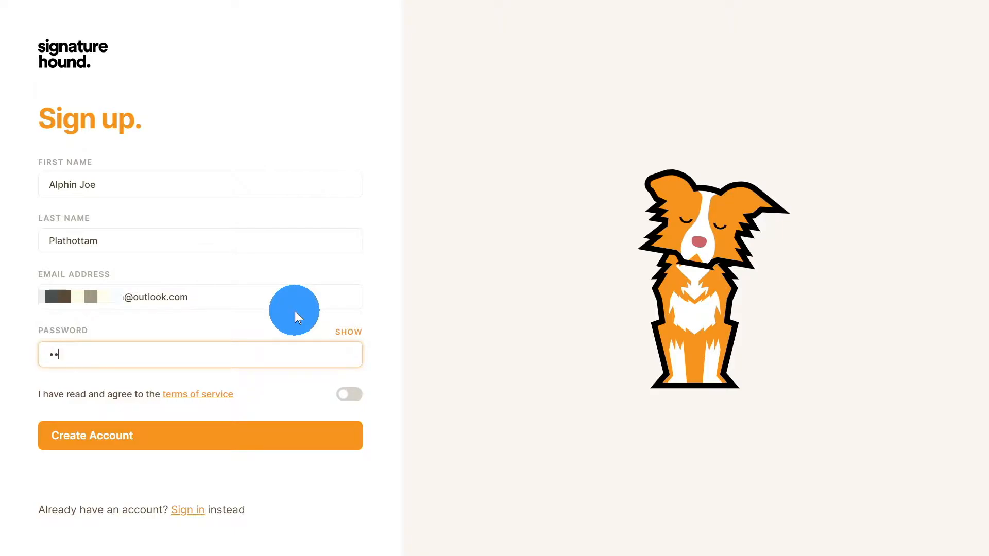
type("•••••")
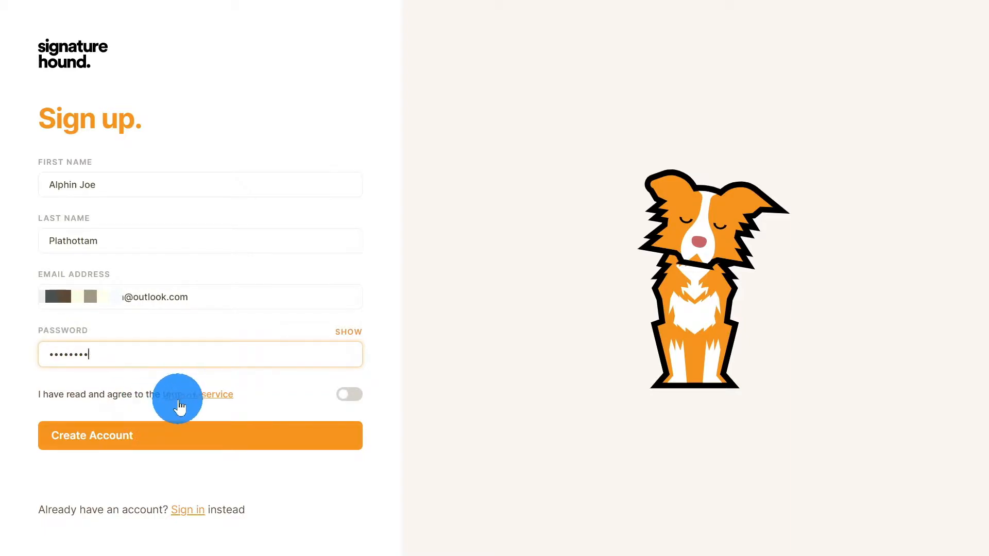
left_click(350, 398)
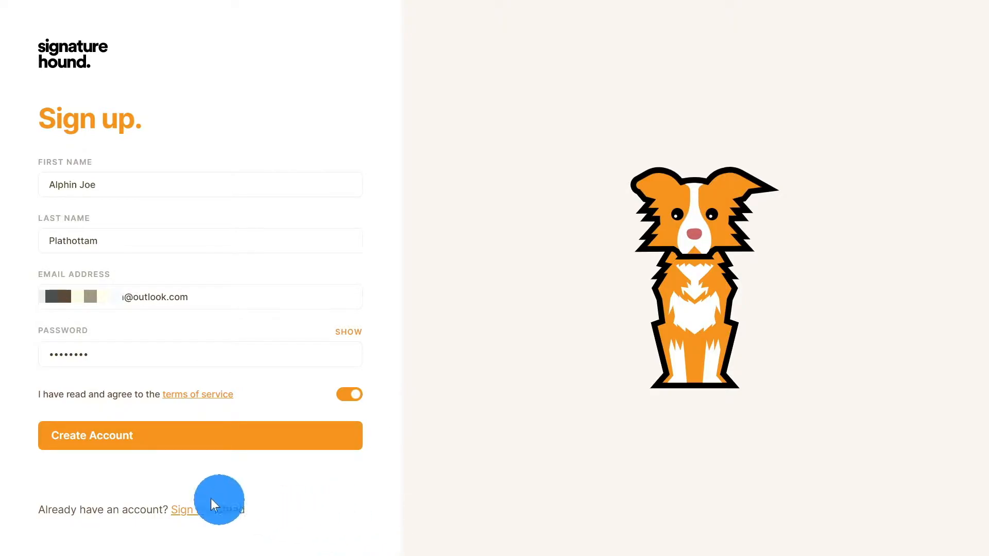
left_click(147, 443)
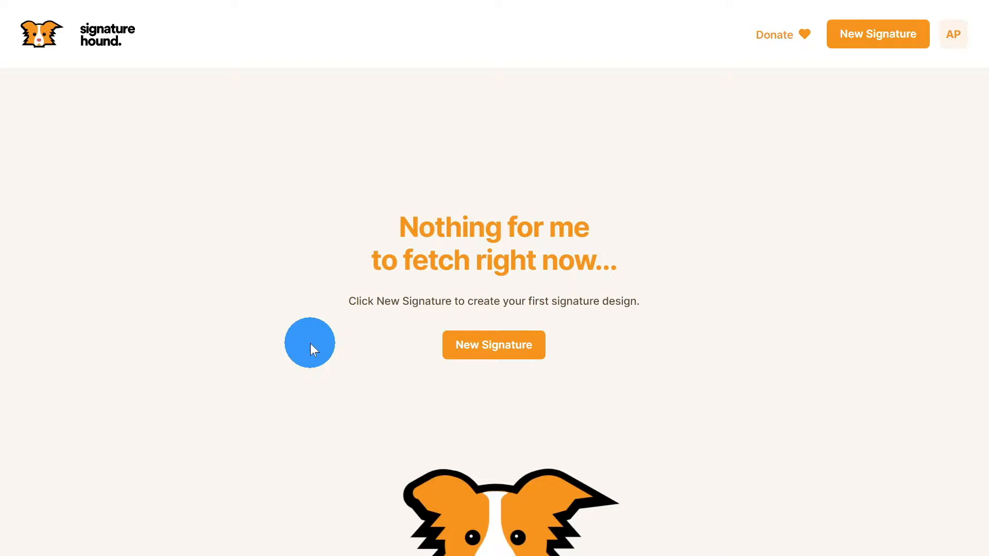
Step: Create a new signature design named 'Gmail Signature'
left_click(480, 341)
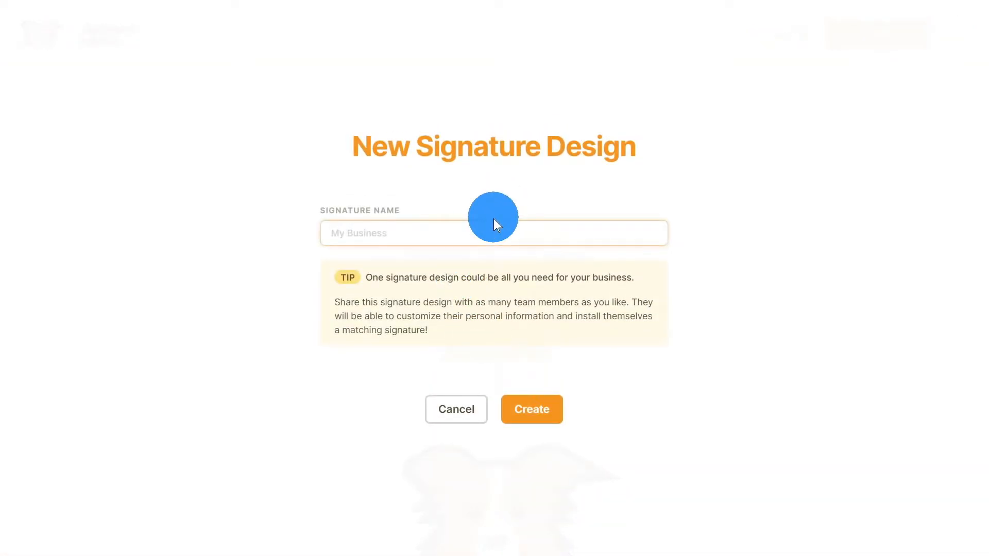
type("G")
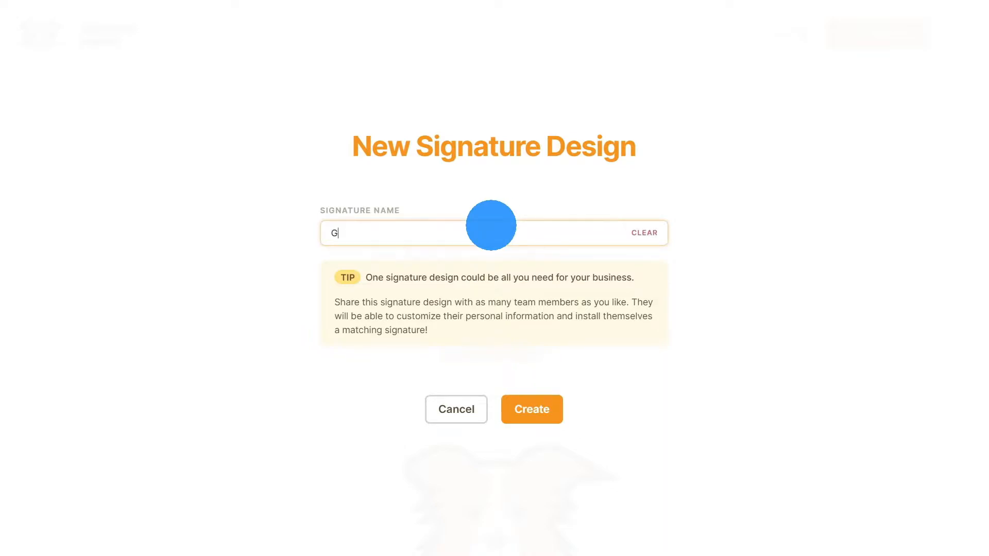
type("mail Signature")
left_click(536, 417)
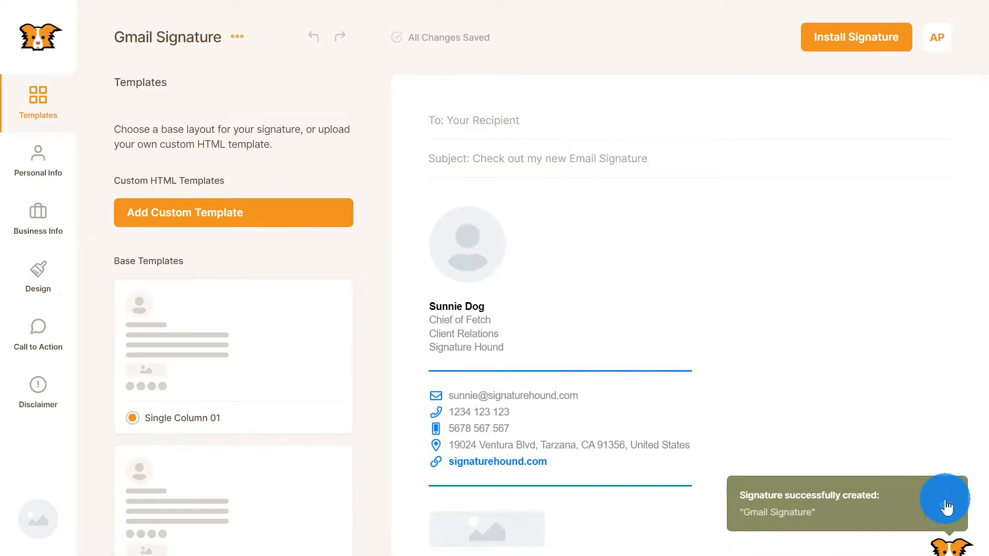
Step: Dismiss the creation notice, scroll the templates and switch to the Personal Info panel
left_click(944, 504)
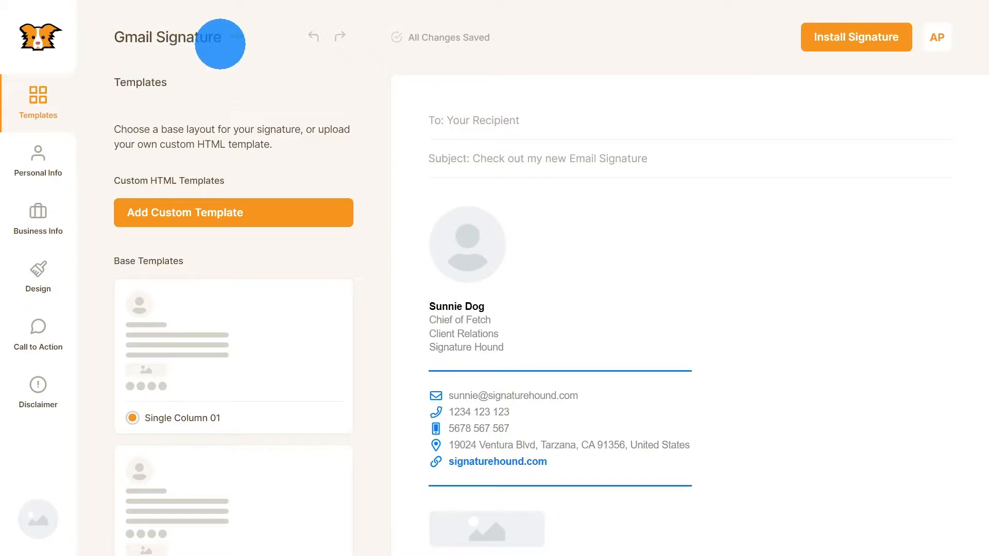
left_click(237, 39)
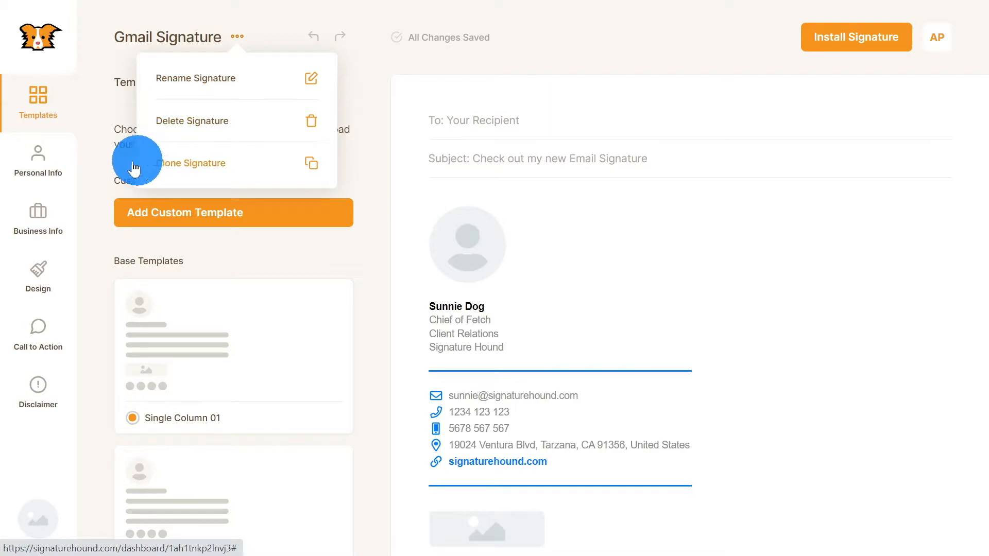
left_click(100, 50)
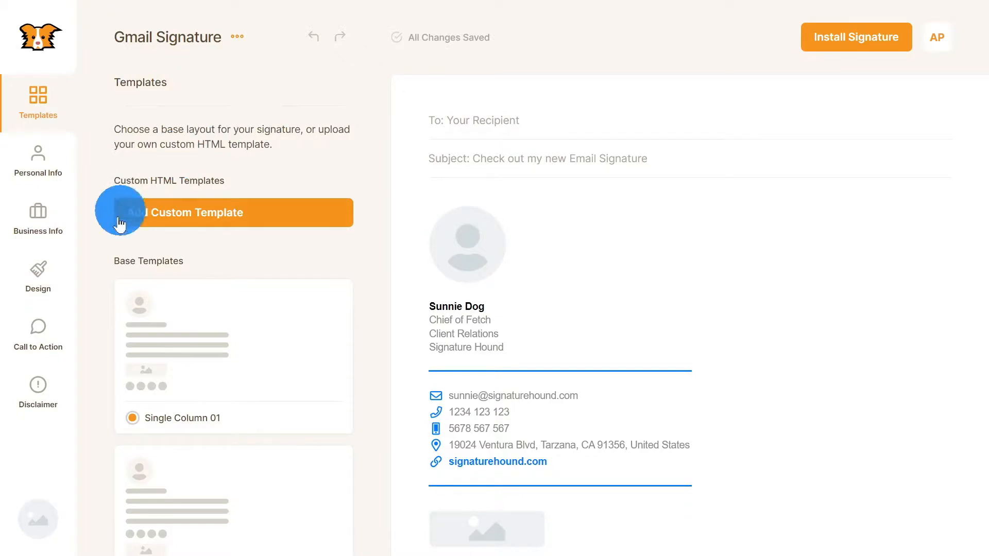
scroll(239, 303, "down", 10)
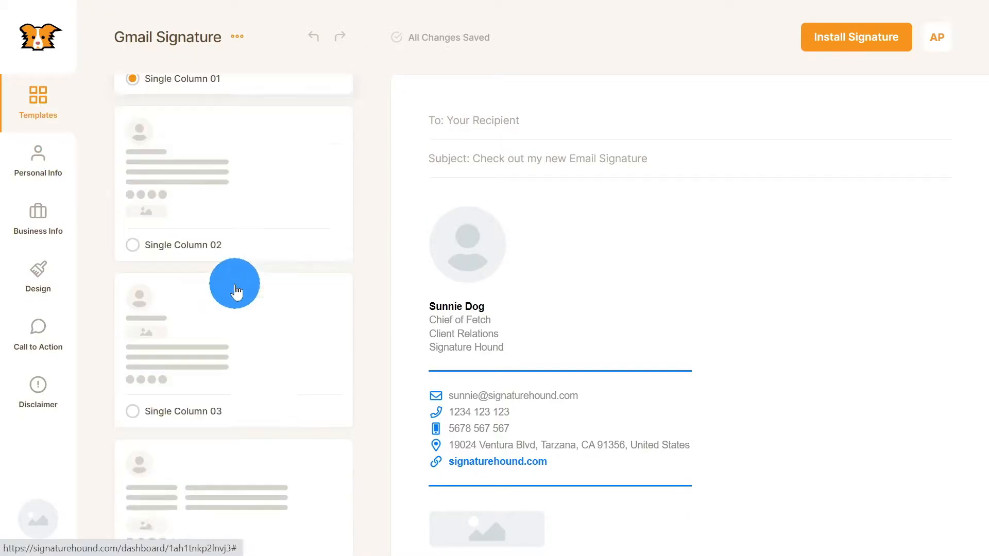
scroll(225, 231, "down", 6)
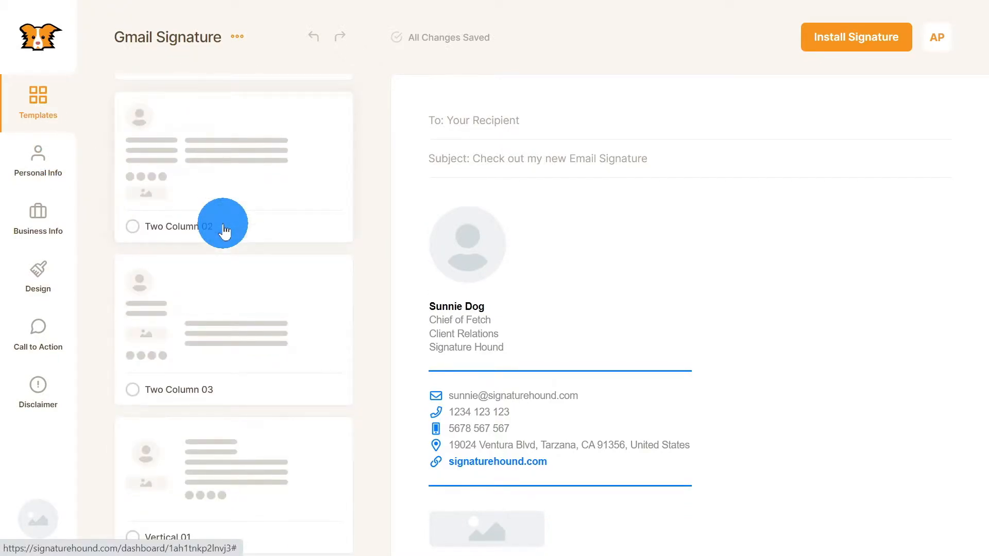
left_click(47, 166)
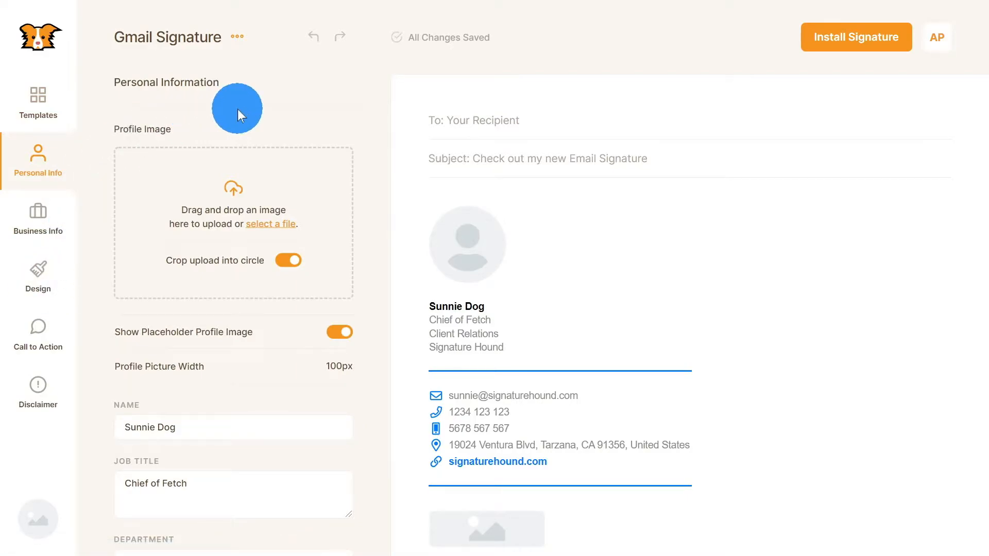
Step: Upload the profile photo file as the signature's profile picture
left_click(27, 177)
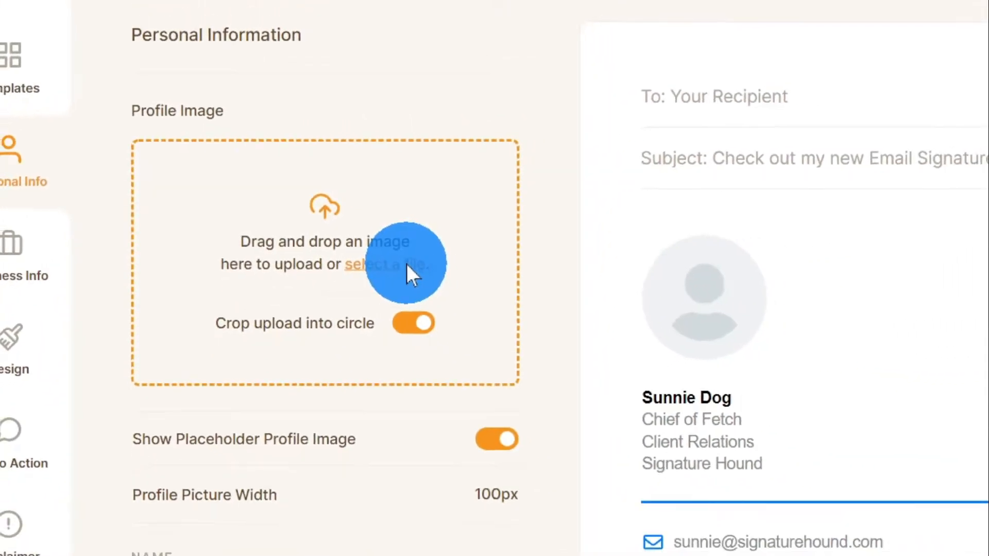
left_click(554, 283)
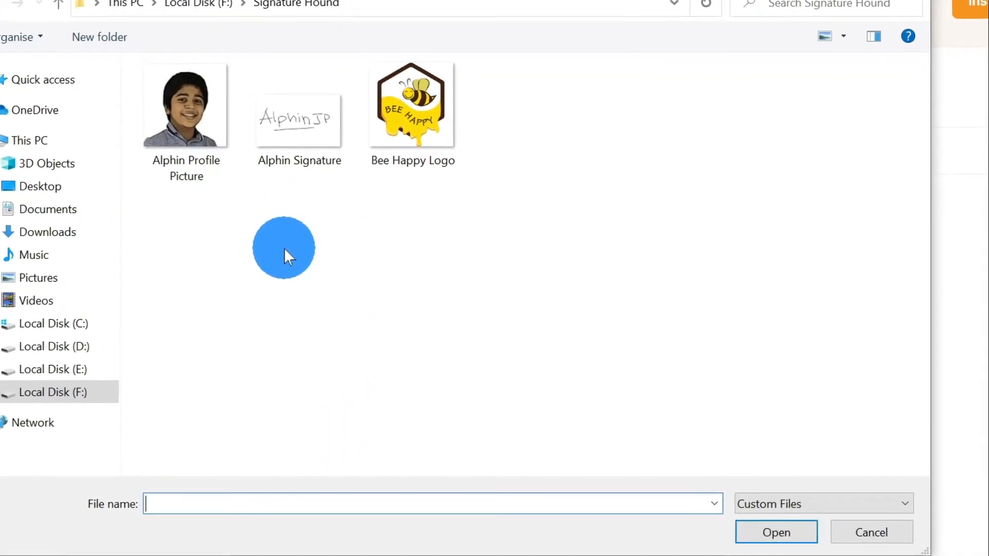
left_click(186, 132)
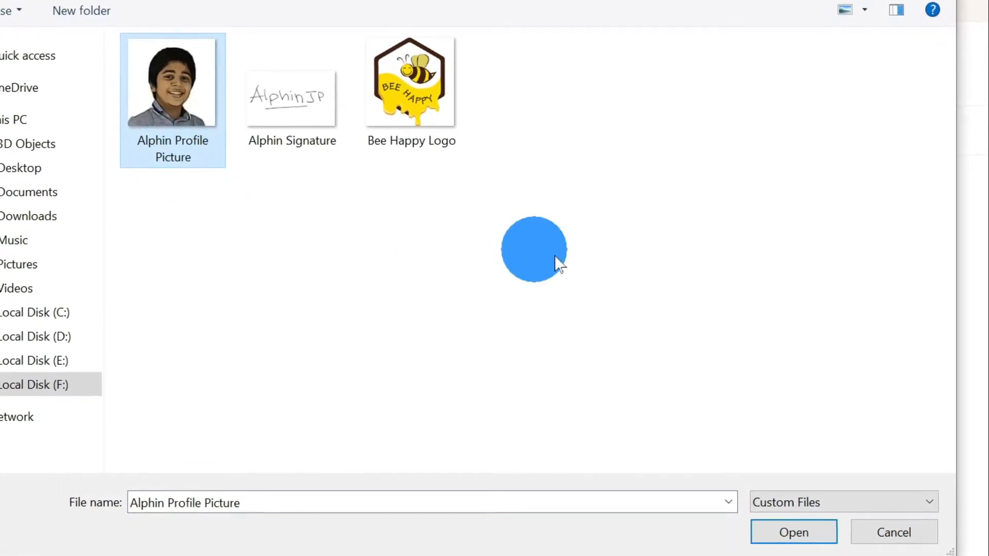
left_click(830, 536)
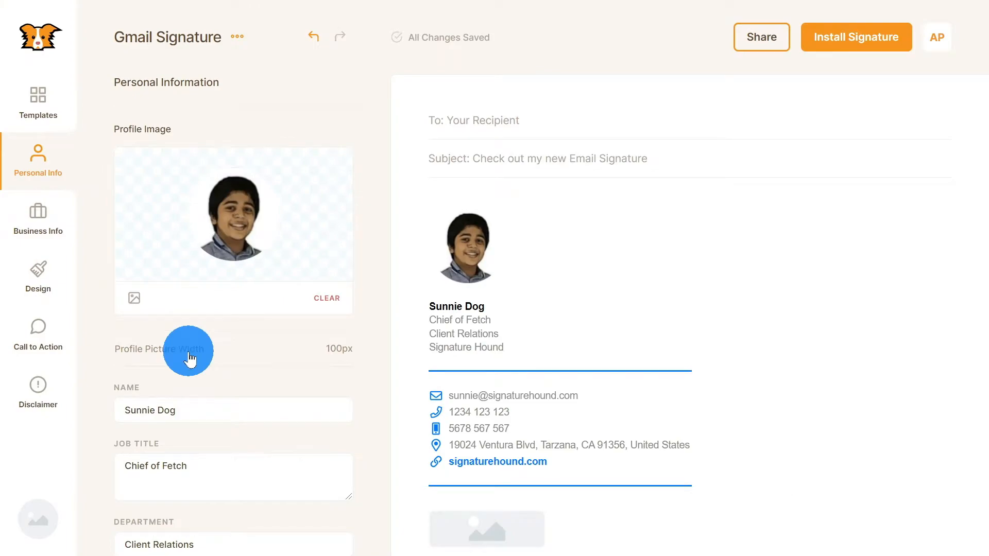
Step: Enlarge the profile picture width from 100px to about 115px
left_click(190, 359)
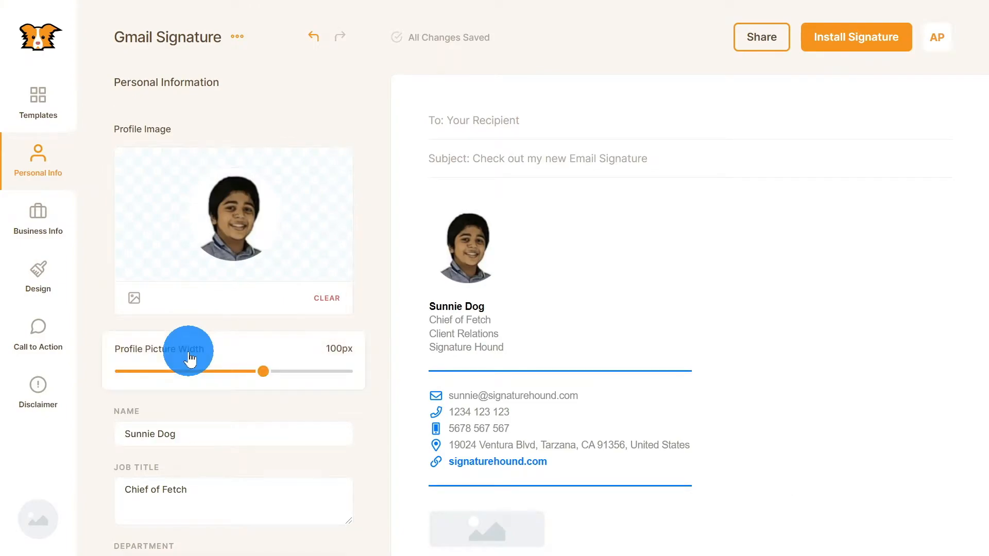
left_click(255, 379)
left_click_drag(268, 381, 108, 349)
Step: Enter the user's full name and change the department to Technology
scroll(275, 226, "down", 2)
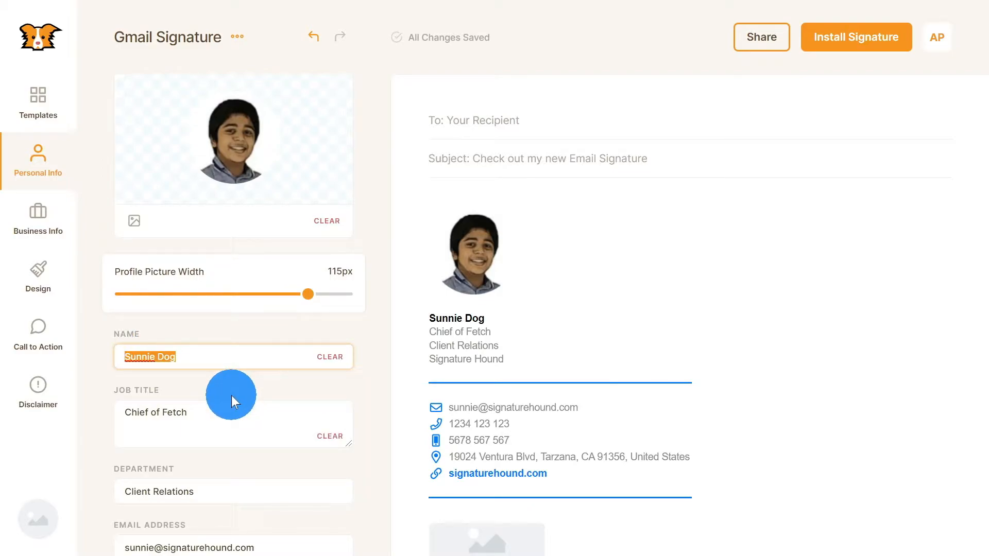
type("Alphin Joe Plathottam")
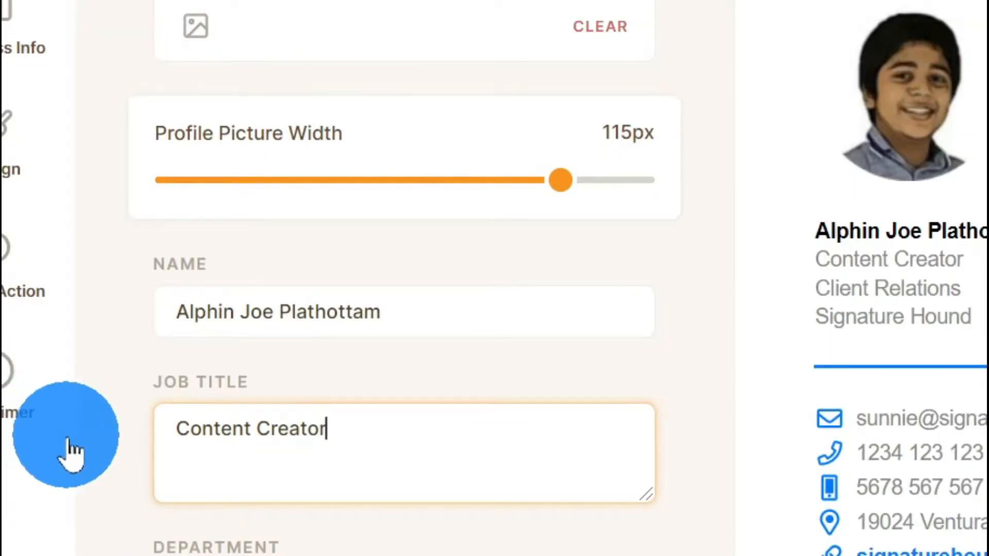
scroll(126, 454, "down", 6)
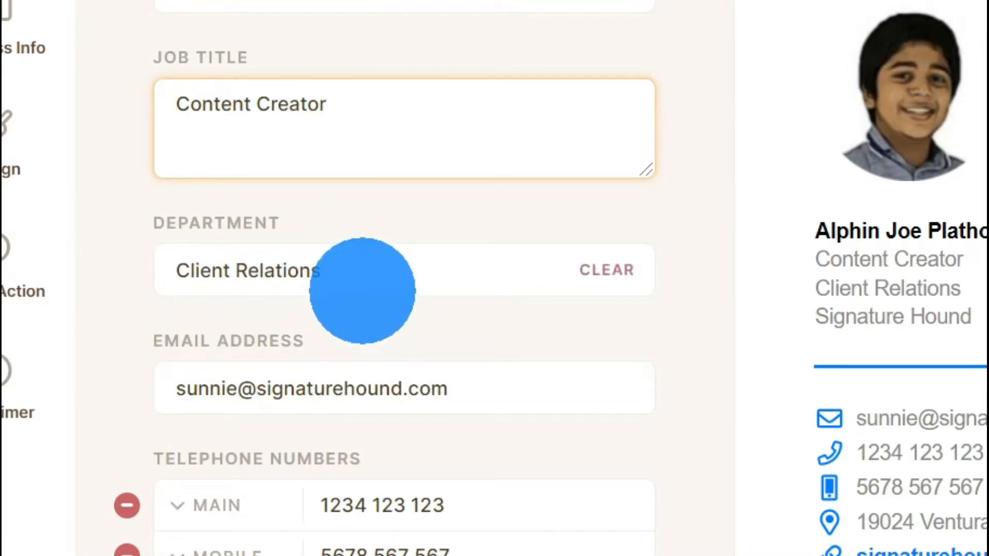
left_click_drag(363, 273, 122, 234)
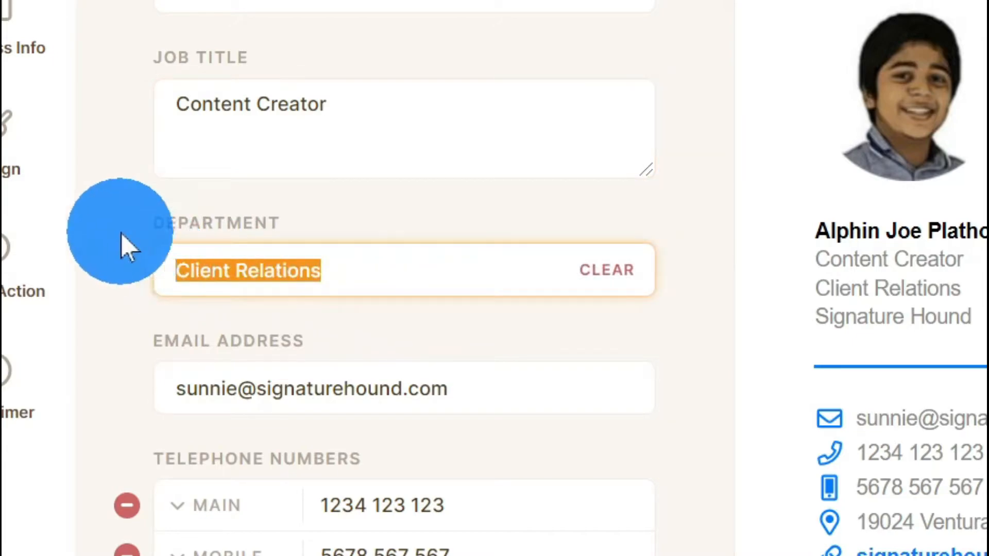
type("Technology")
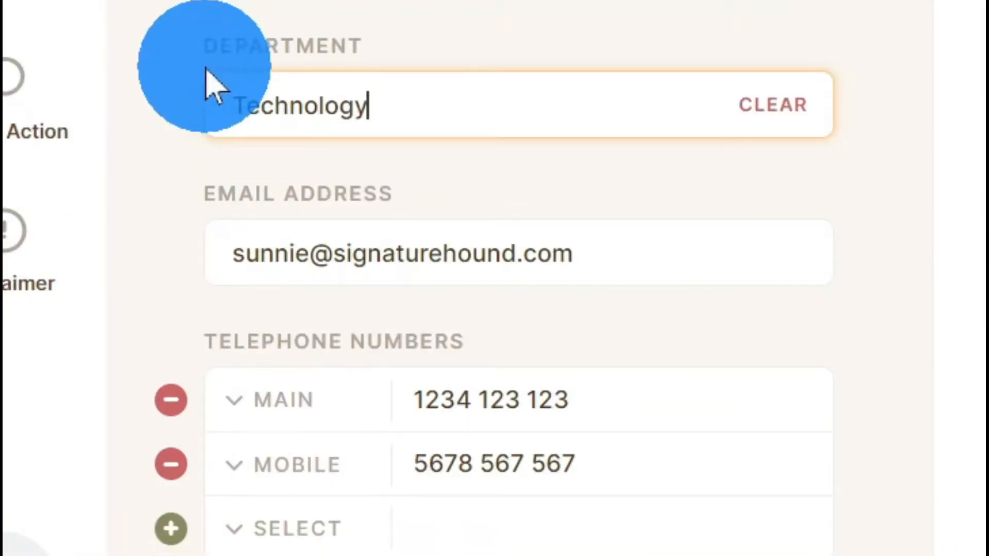
left_click(138, 250)
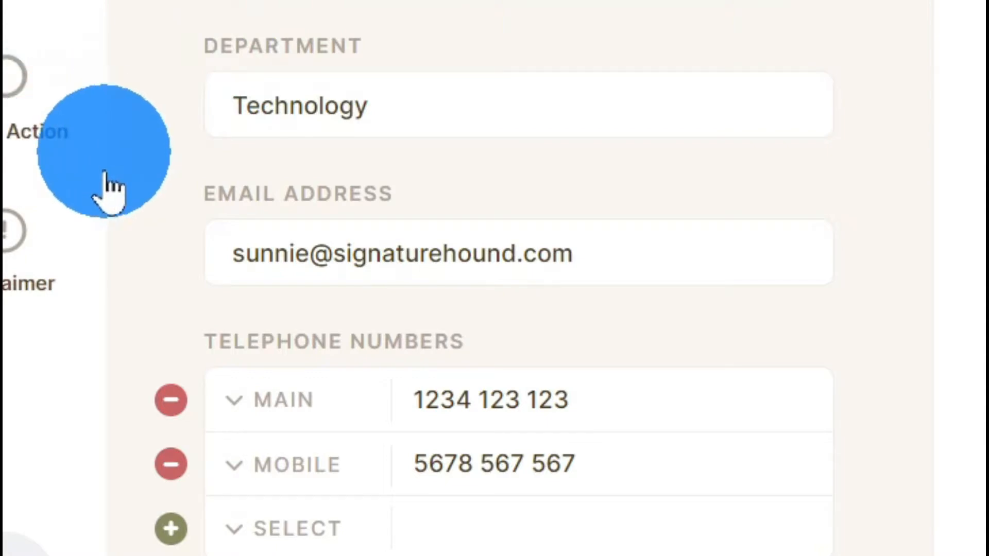
Step: Replace the email with a Gmail address and remove the Main and Mobile phone numbers
left_click(307, 279)
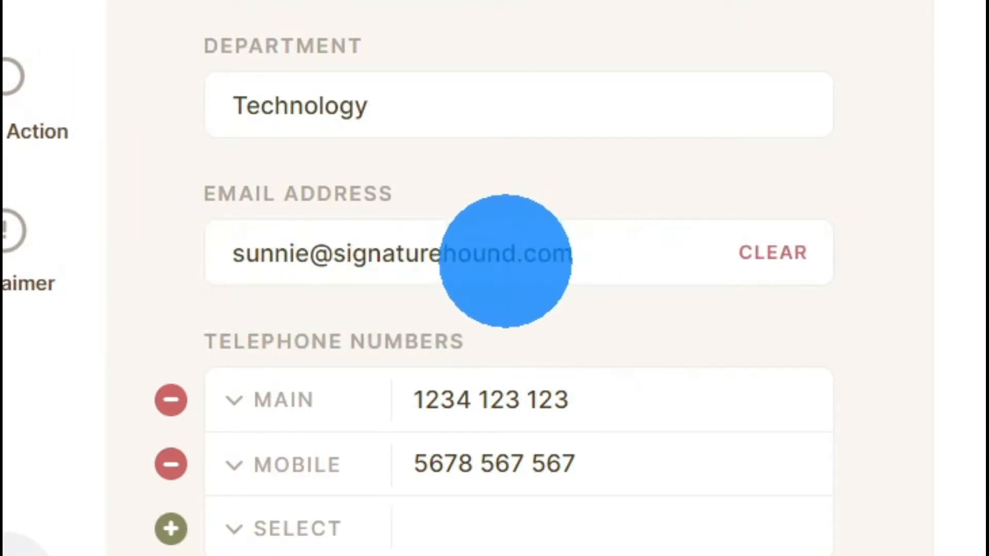
left_click_drag(513, 255, 135, 215)
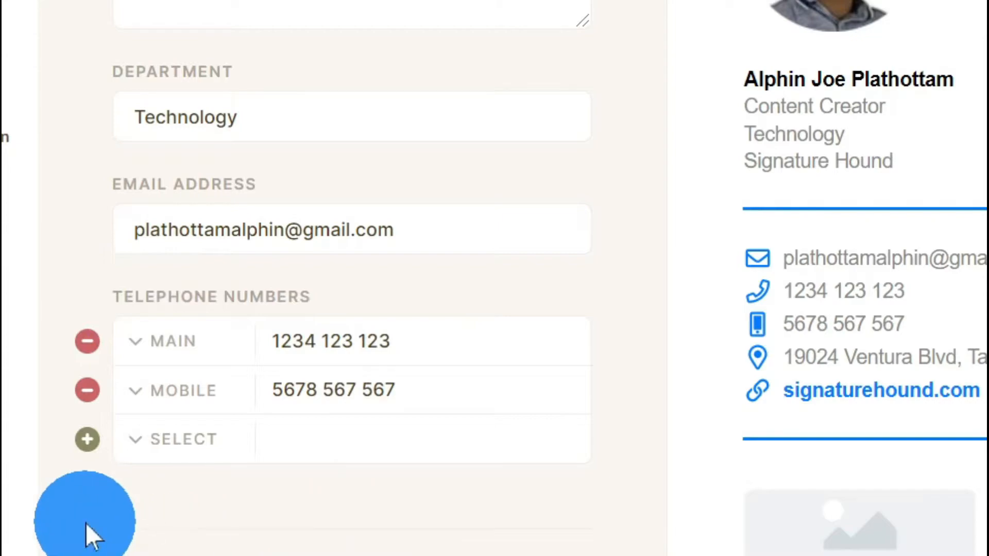
left_click(87, 390)
left_click(86, 341)
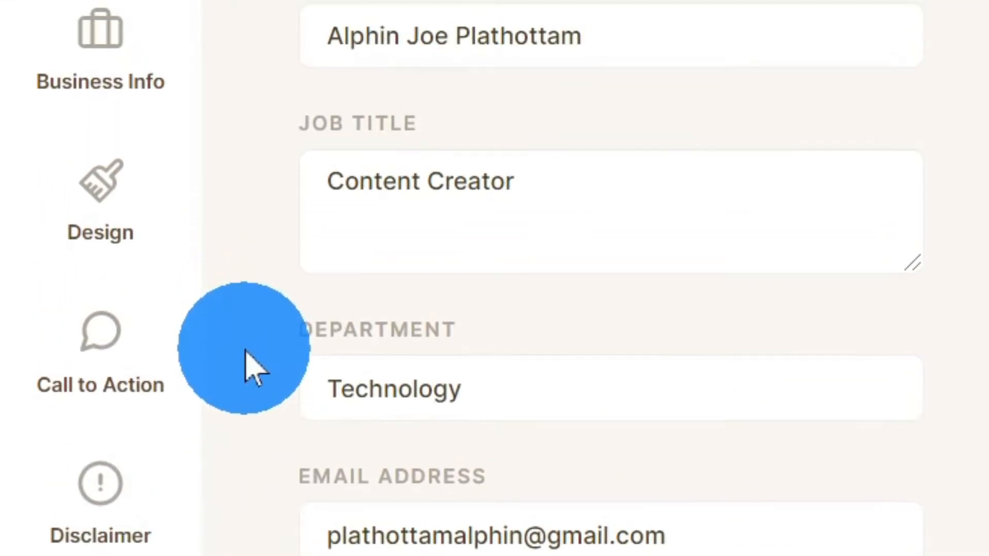
scroll(148, 3, "up", 1)
left_click(149, 160)
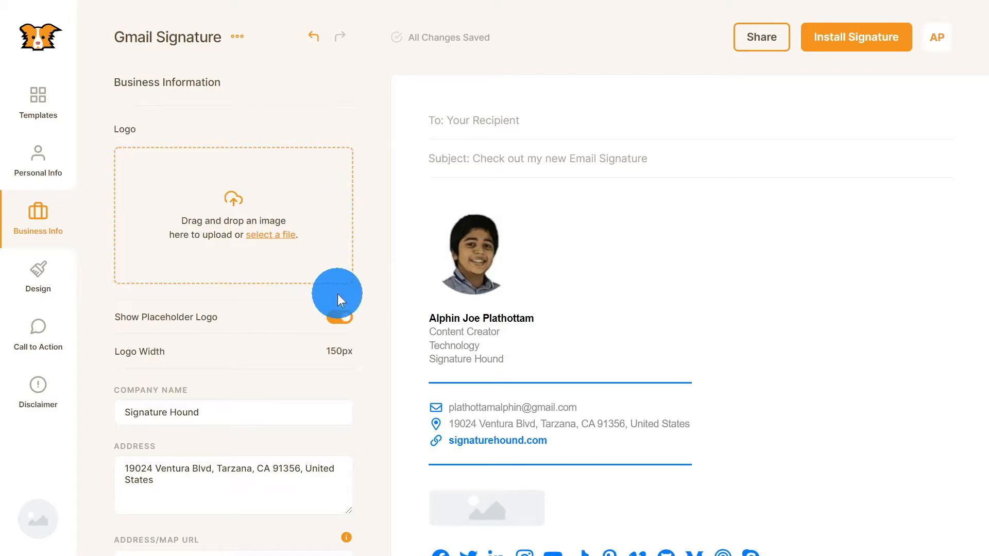
Step: Upload the Bee Happy Logo file as the company logo
left_click(286, 232)
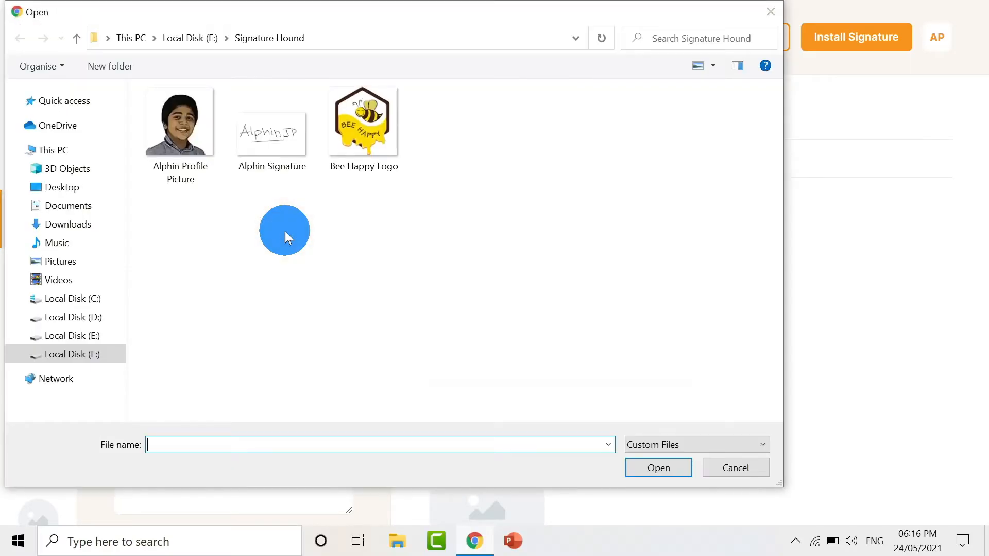
left_click(363, 119)
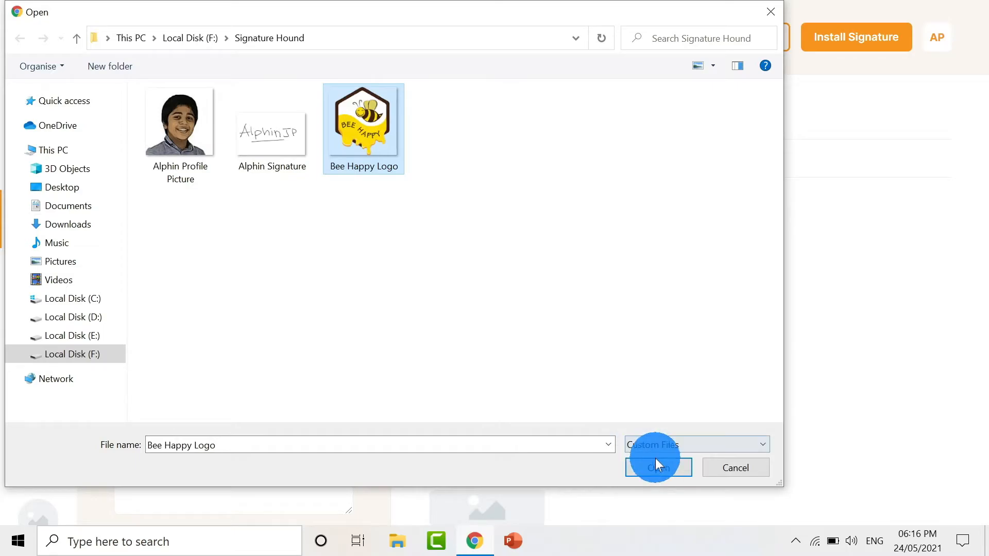
left_click(664, 477)
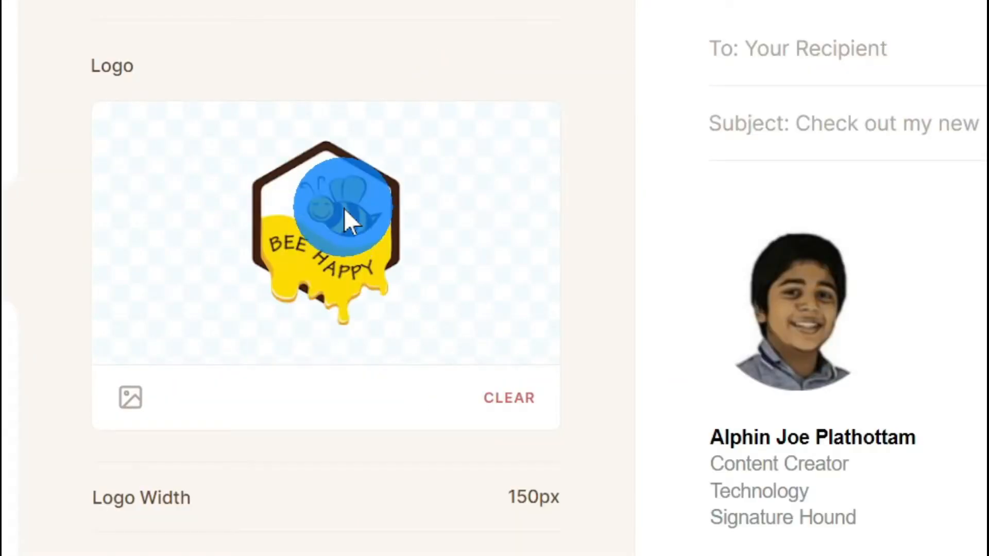
scroll(408, 260, "down", 3)
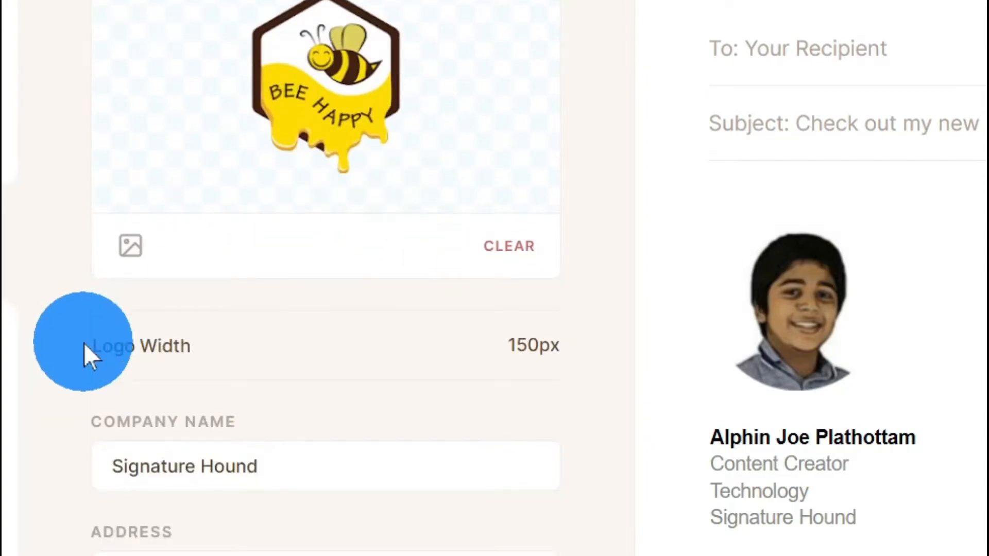
left_click(129, 351)
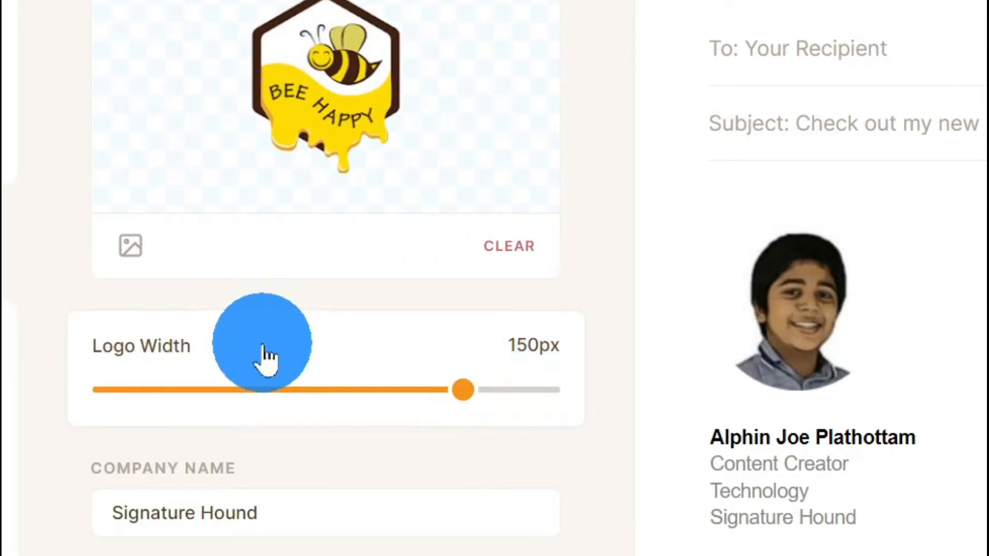
Step: Set the company name to Bee Happy and the address to 'Bee Institute, Pala, Kottayam, India'
scroll(232, 315, "down", 3)
mouse_move(298, 339)
left_mouse_down()
mouse_move(276, 353)
mouse_move(33, 369)
left_mouse_up()
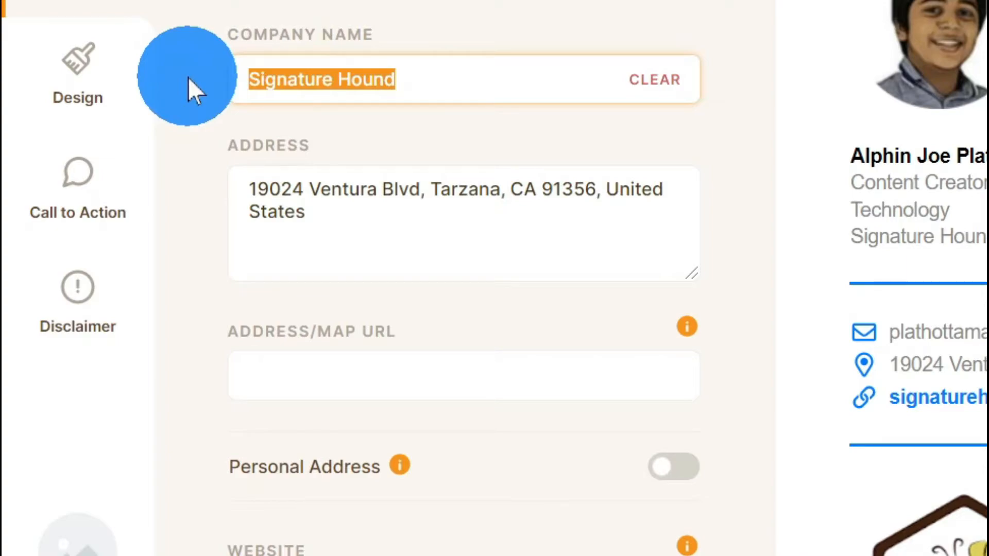
type("B")
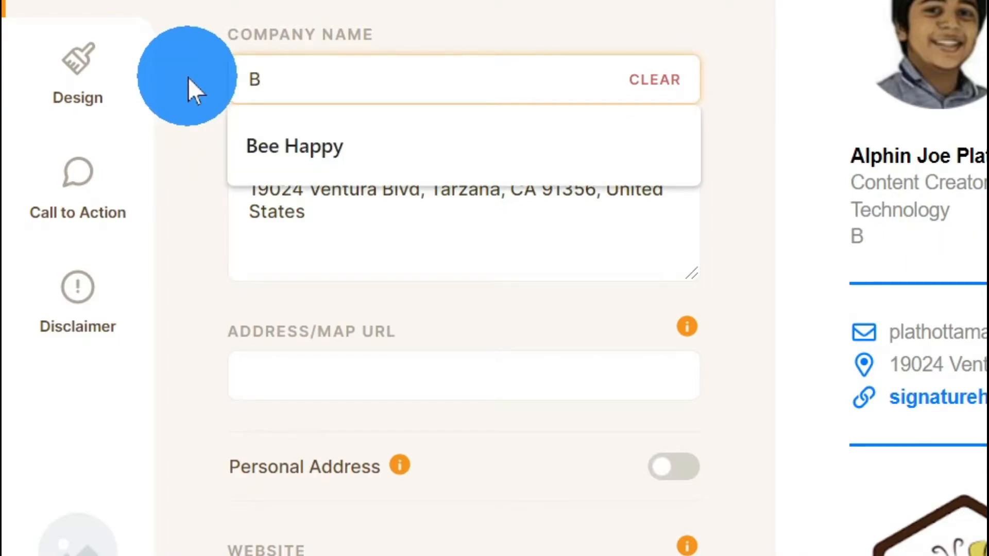
left_click(276, 146)
left_click(183, 140)
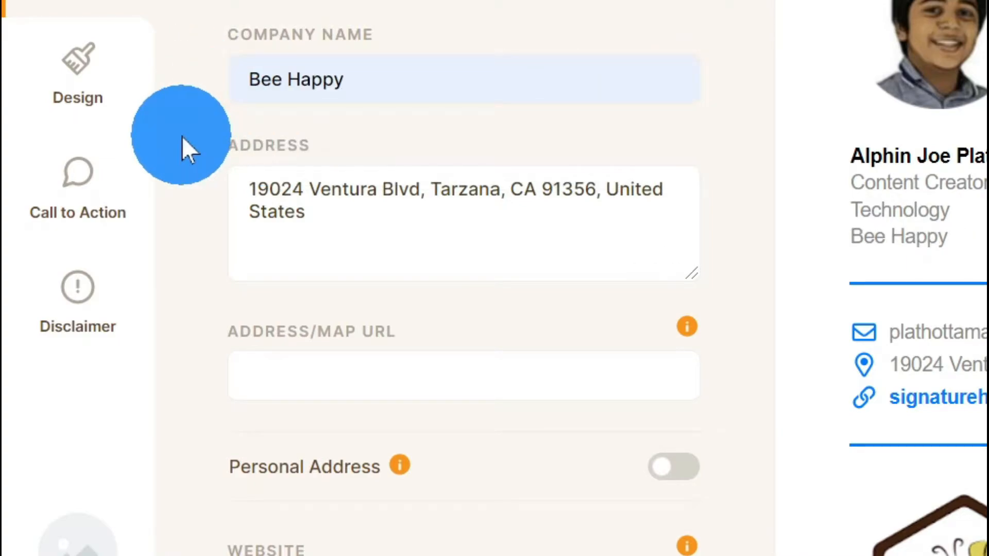
left_click_drag(347, 236, 215, 202)
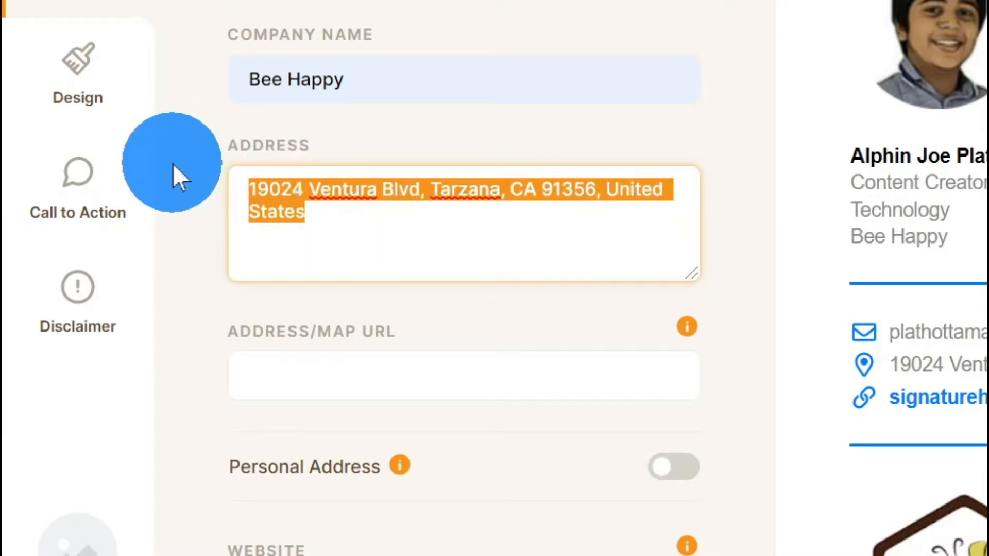
type("B")
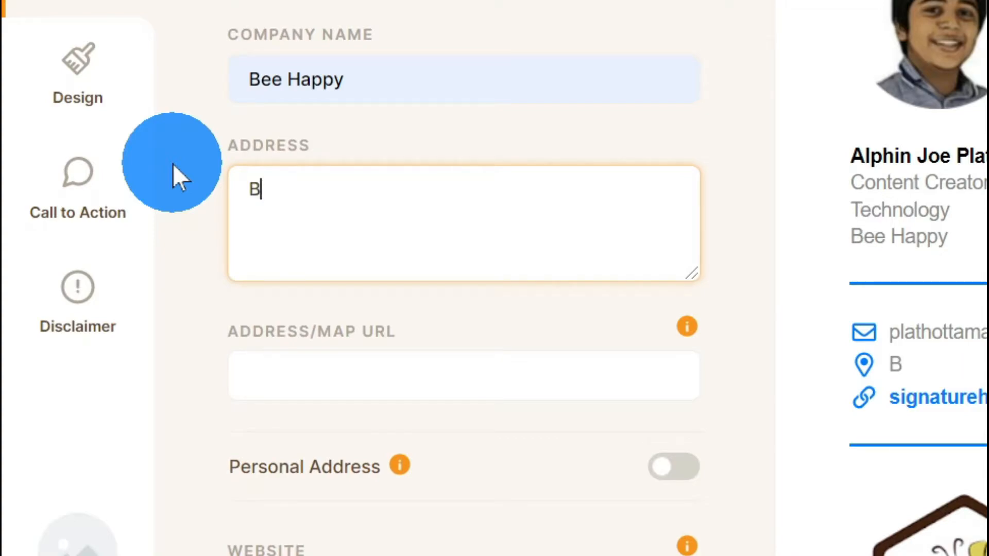
type("ee Institute")
key("Return")
type("Pala, Kottayam")
key("Return")
type("India")
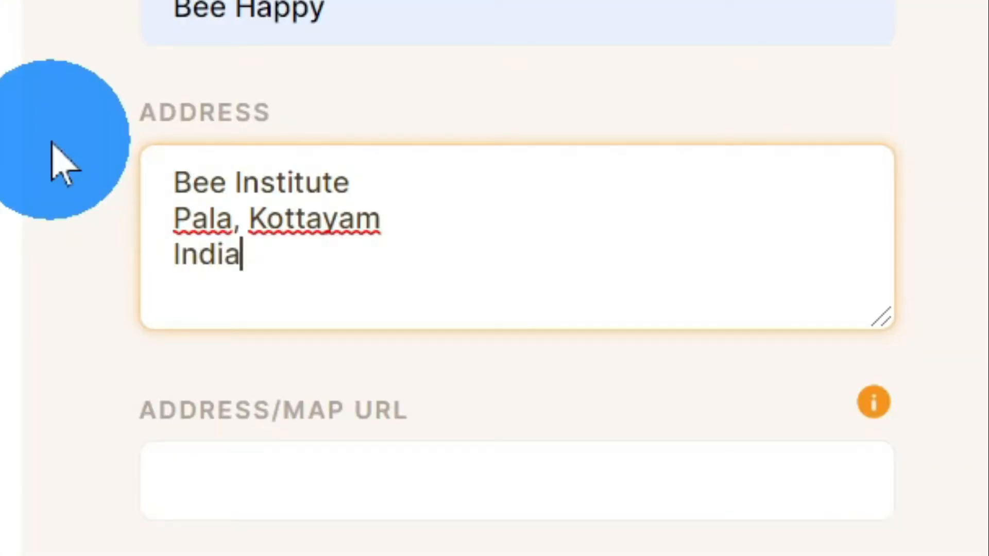
Step: Paste the Google Maps link for the address and replace the website with the YouTube channel link
scroll(52, 142, "down", 2)
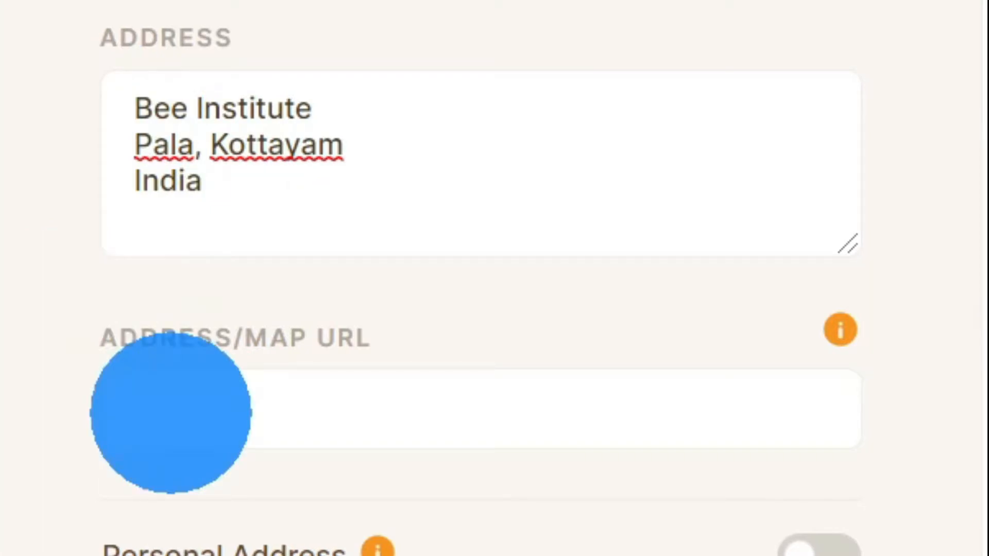
left_click(171, 412)
type("https://goo.gl/maps/6S8NGZxt1DVdXrUg9")
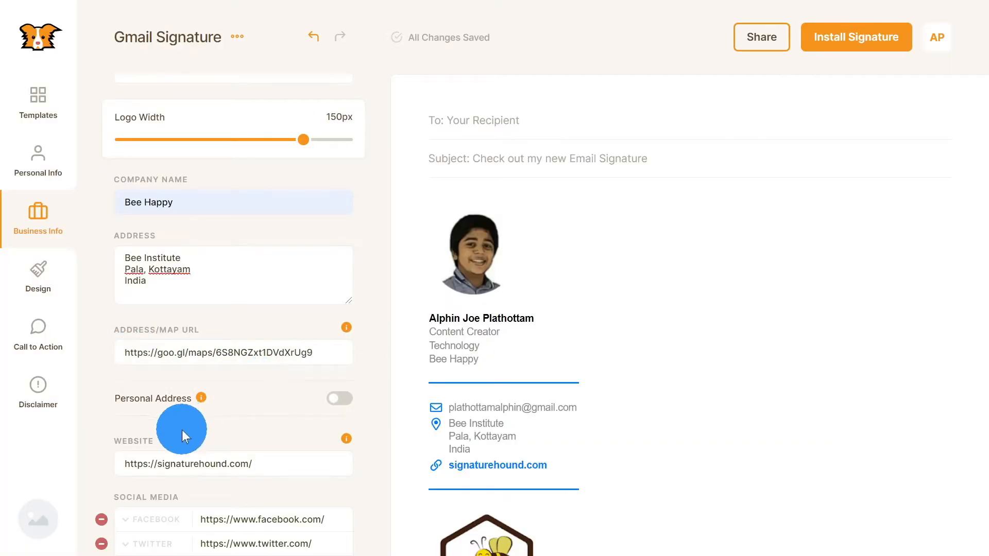
scroll(139, 419, "down", 2)
left_click_drag(258, 390, 111, 413)
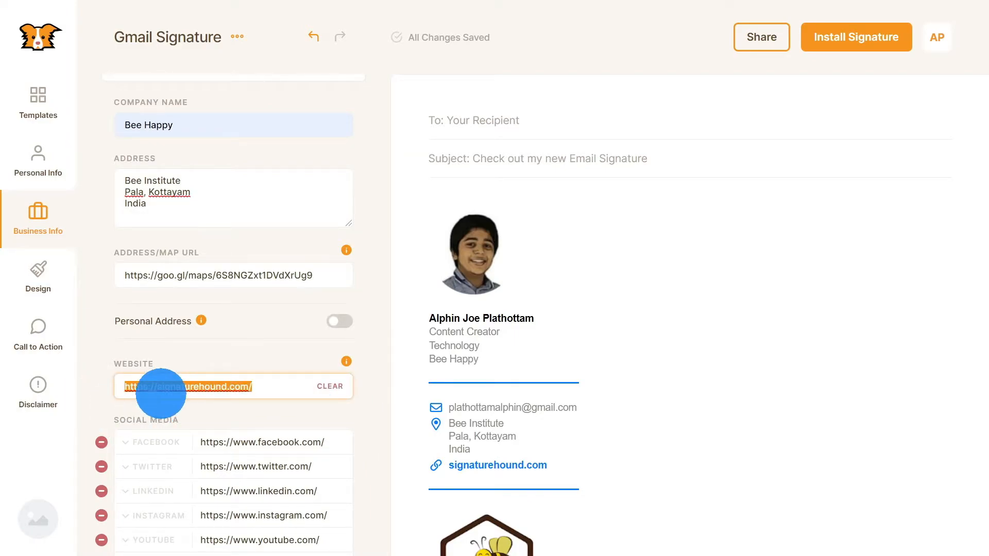
left_click_drag(157, 387, 268, 393)
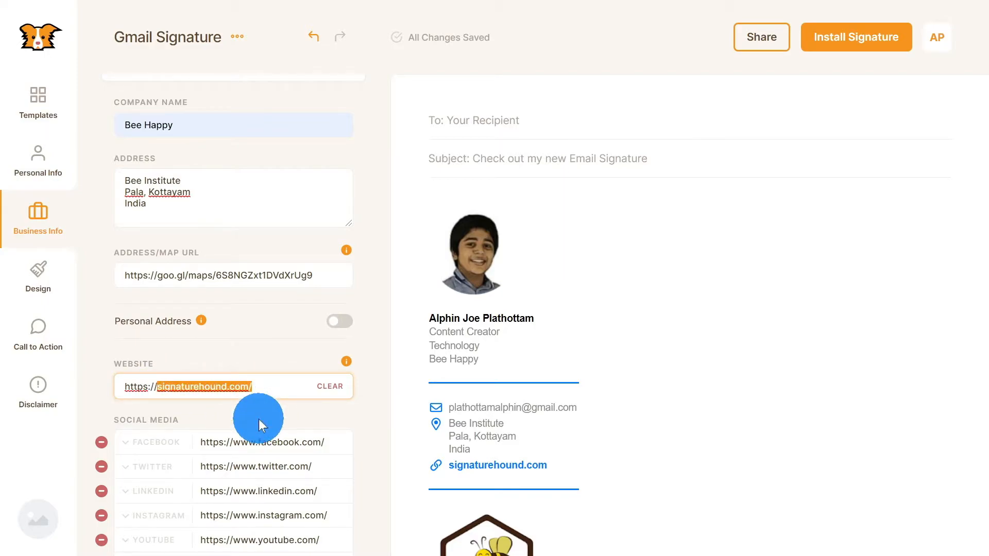
key("ctrl+v")
left_click(378, 415)
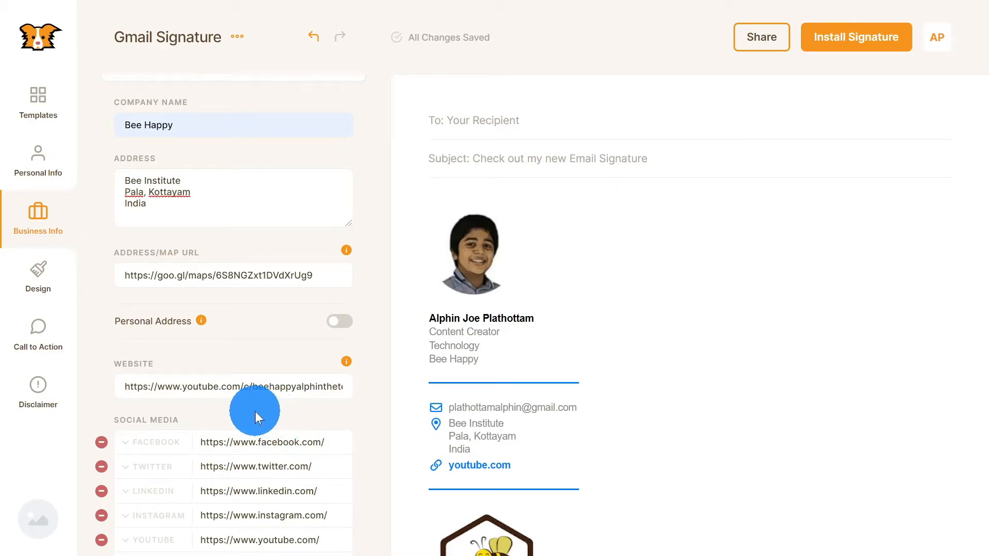
Step: Paste the personal Facebook profile path into the Facebook link
scroll(130, 429, "down", 2)
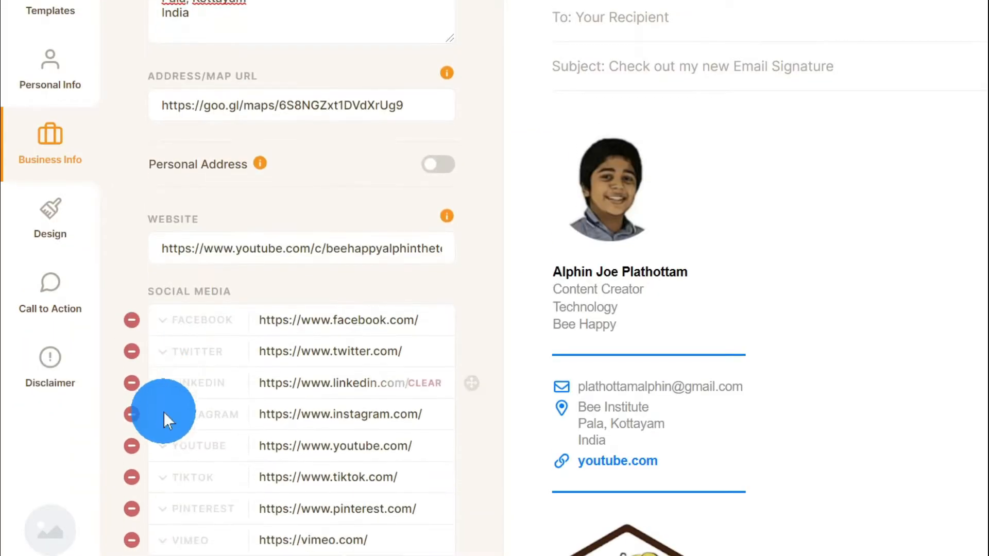
scroll(162, 412, "down", 2)
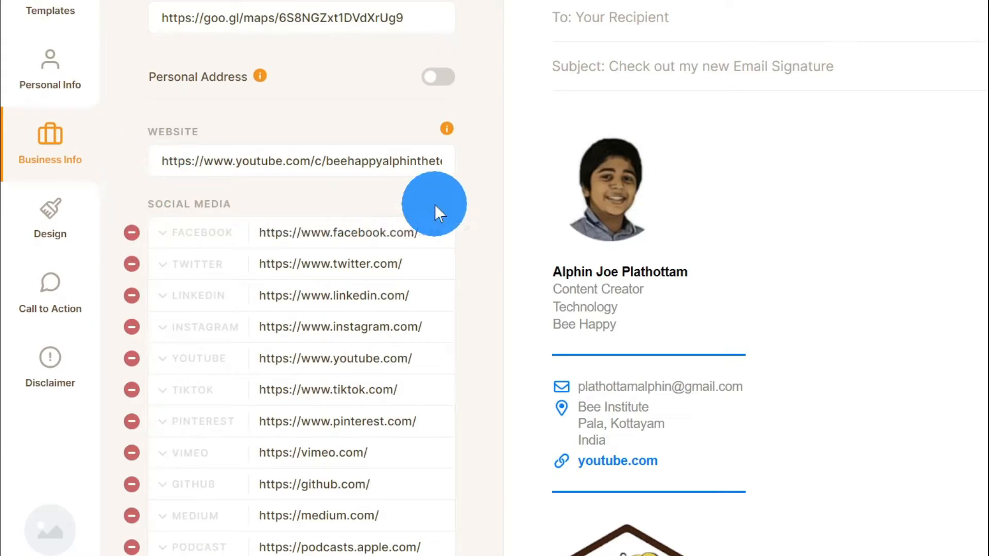
scroll(474, 258, "down", 4)
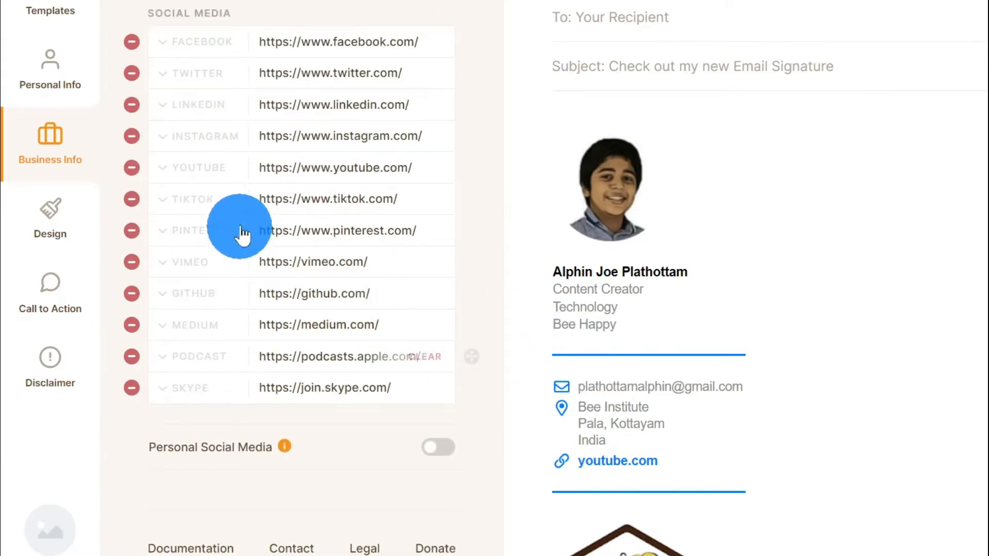
scroll(670, 314, "down", 6)
scroll(668, 308, "down", 1)
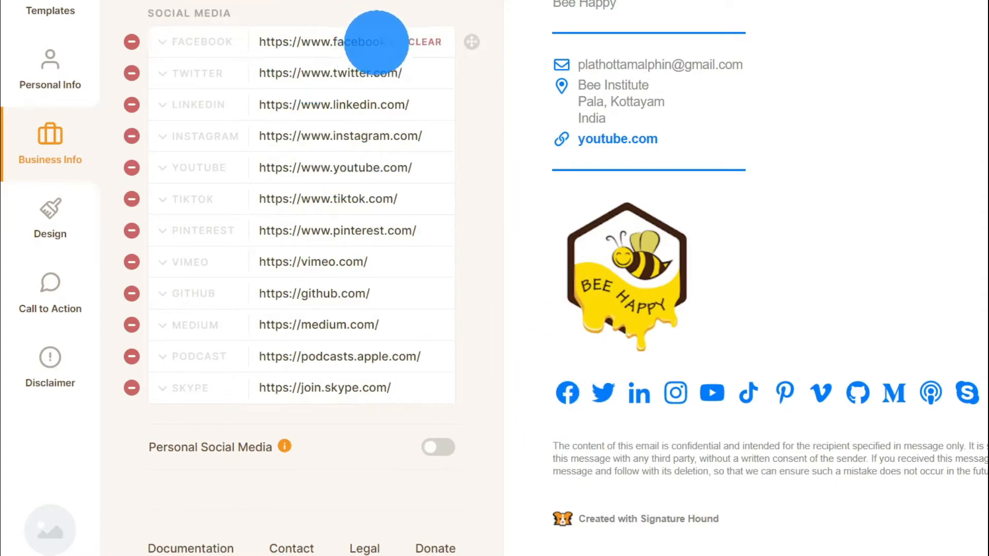
left_click(381, 42)
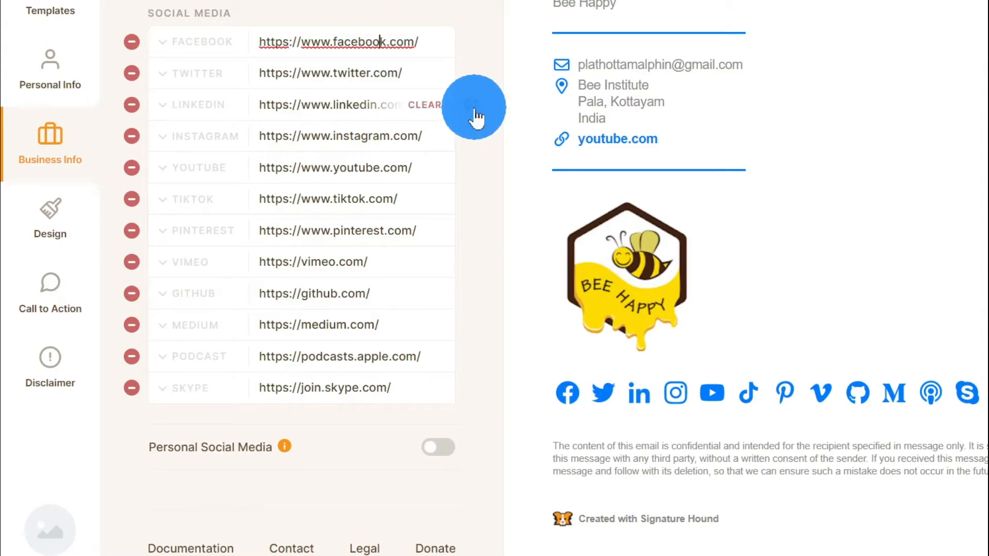
type("alphinjoe.plathottam")
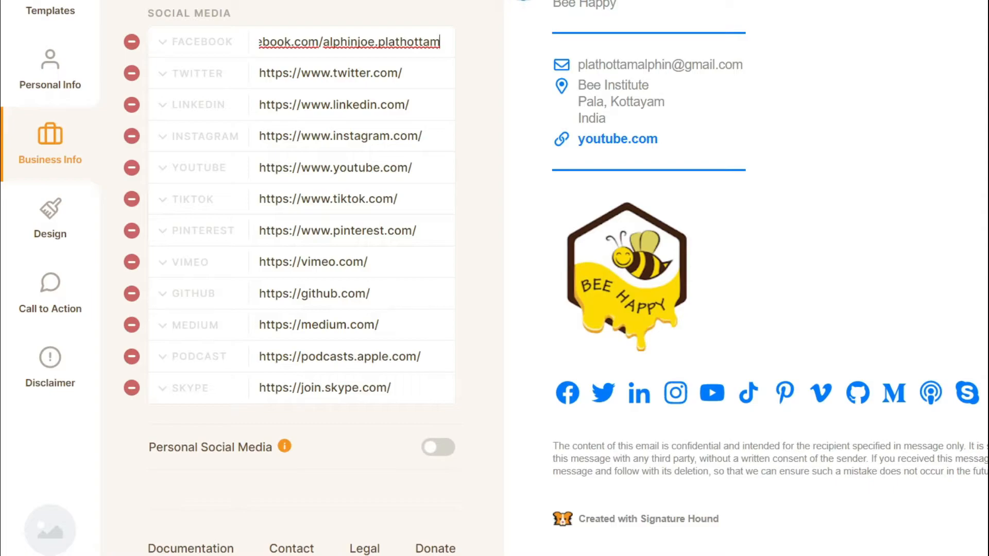
Step: Remove Twitter, LinkedIn, TikTok, Skype, Podcast, Medium, GitHub, Vimeo and Pinterest links, keeping Facebook, Instagram, YouTube
left_click(132, 73)
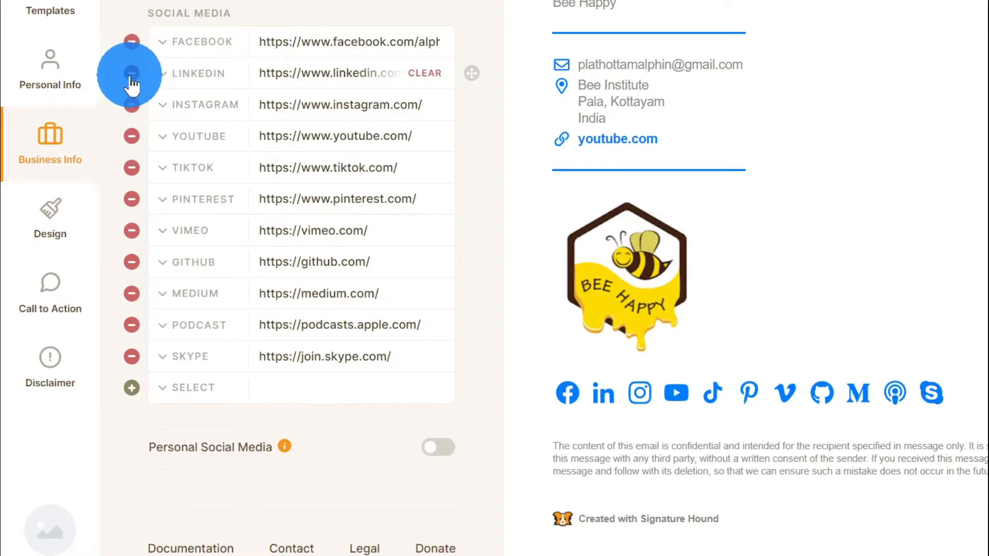
left_click(132, 73)
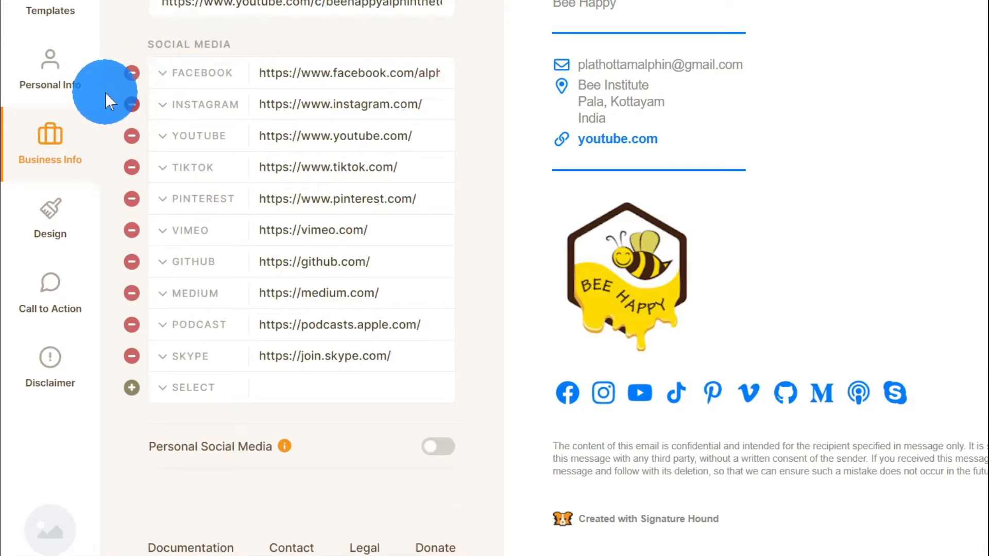
left_click(131, 167)
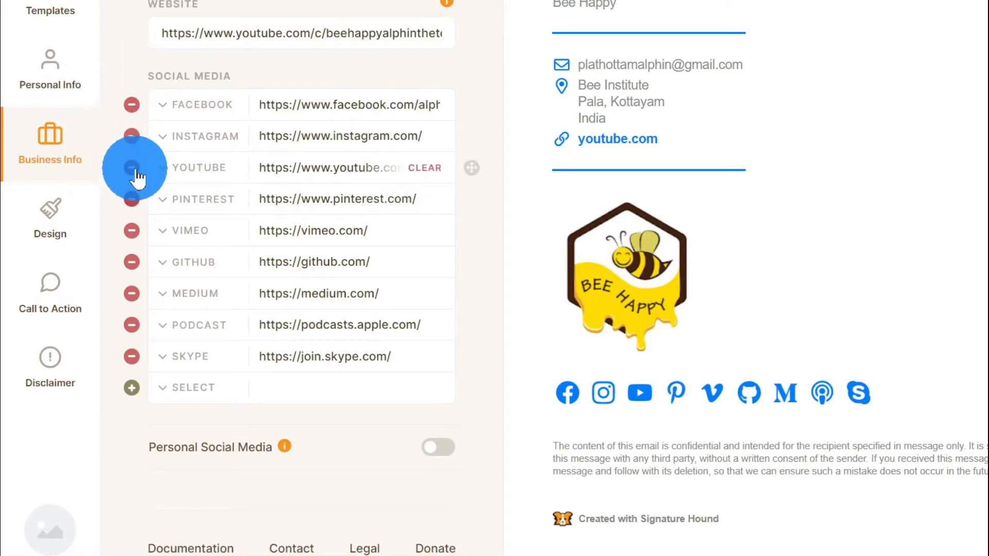
left_click(132, 357)
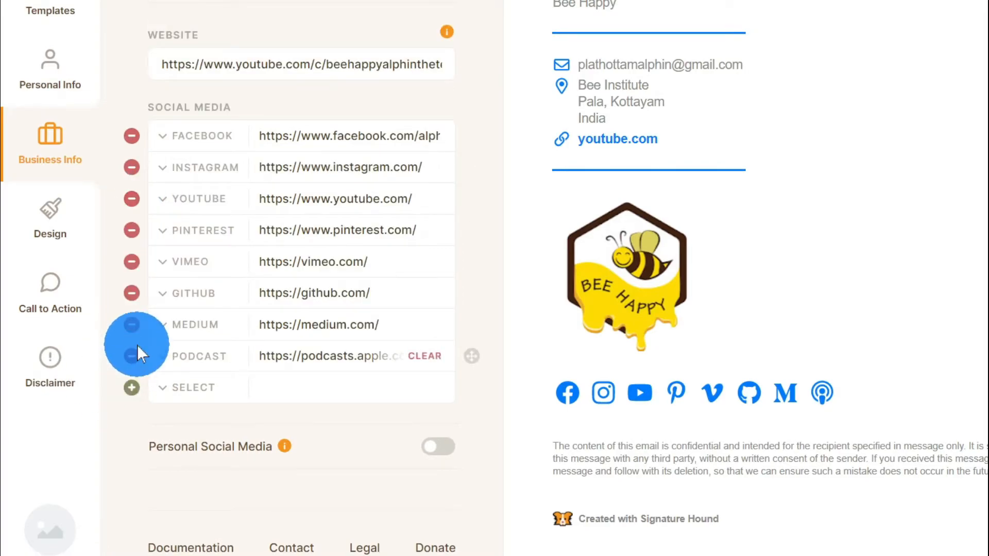
left_click(132, 356)
left_click(132, 357)
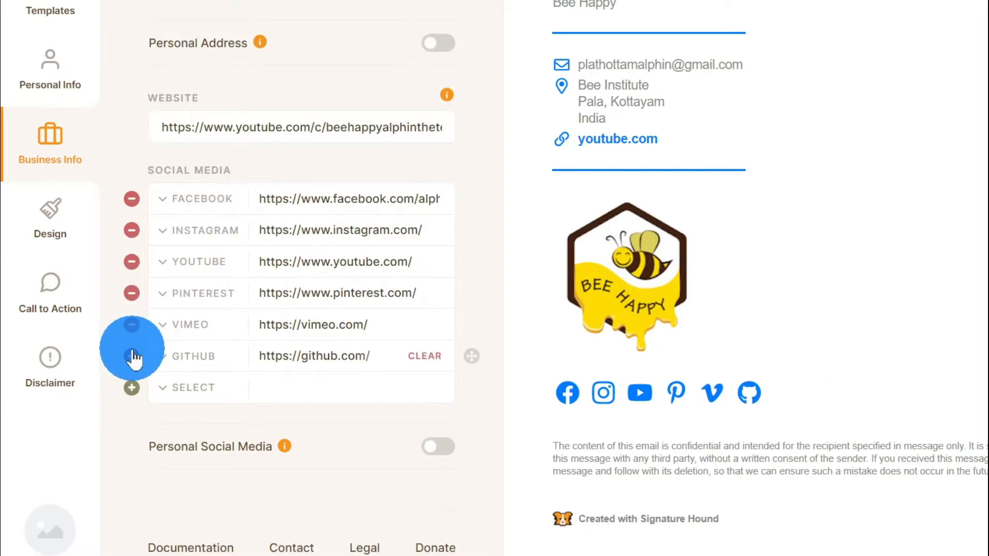
left_click(132, 356)
left_click(132, 356)
left_click(132, 357)
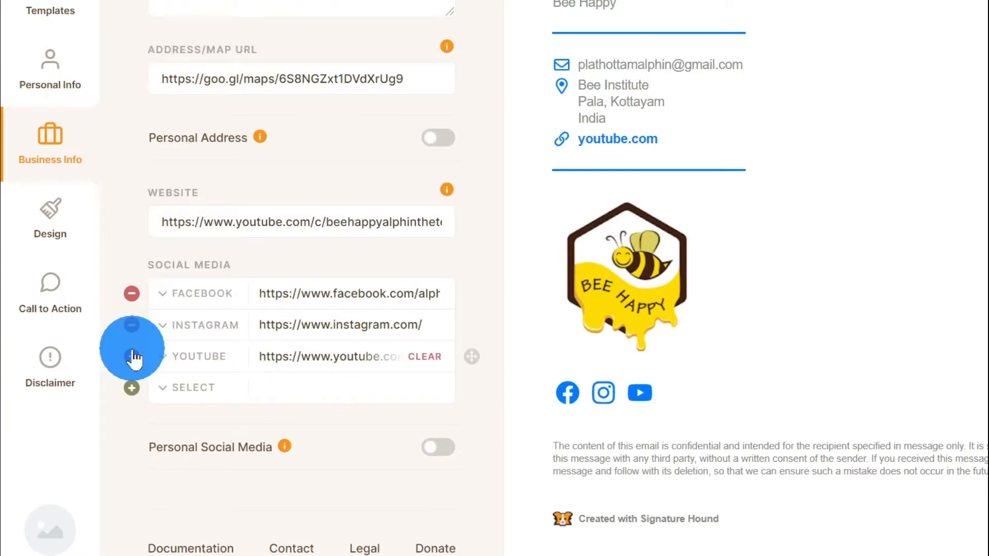
left_click(502, 383)
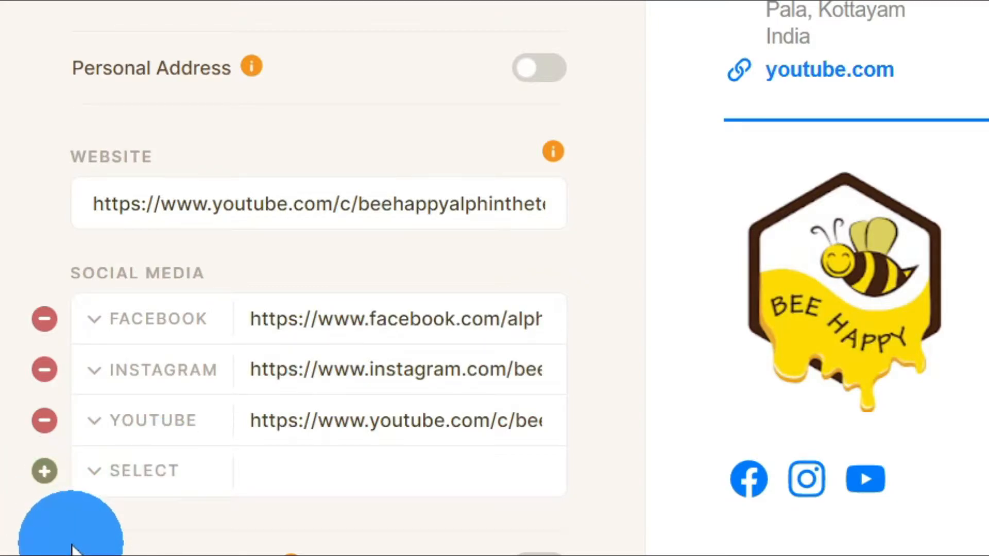
left_click(44, 472)
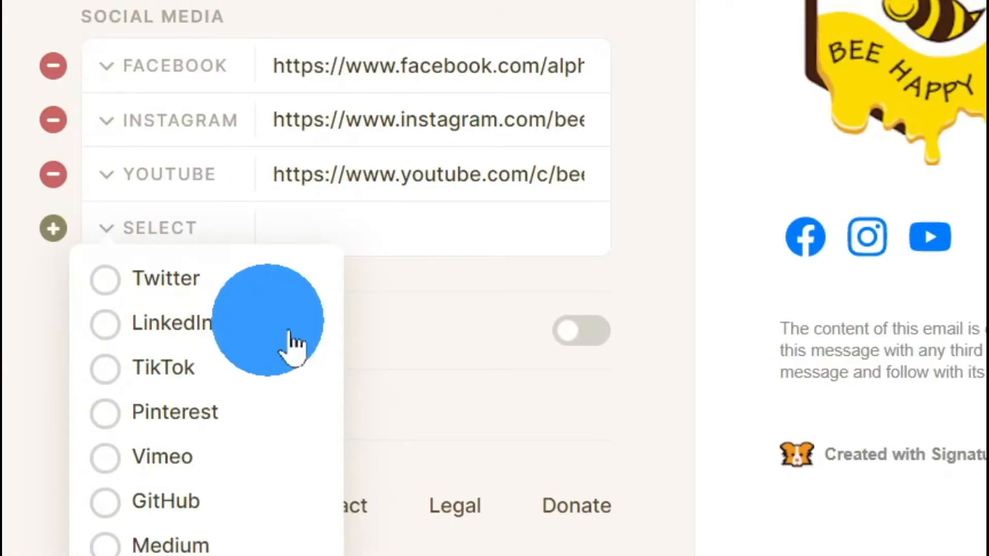
left_click(409, 376)
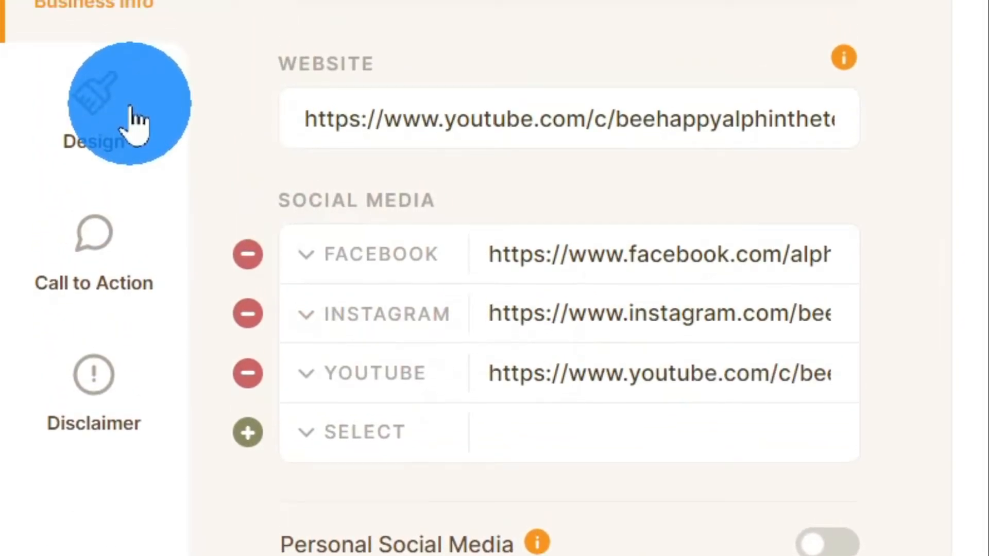
Step: Open the Design settings and toggle Show Icons off and back on
left_click(129, 103)
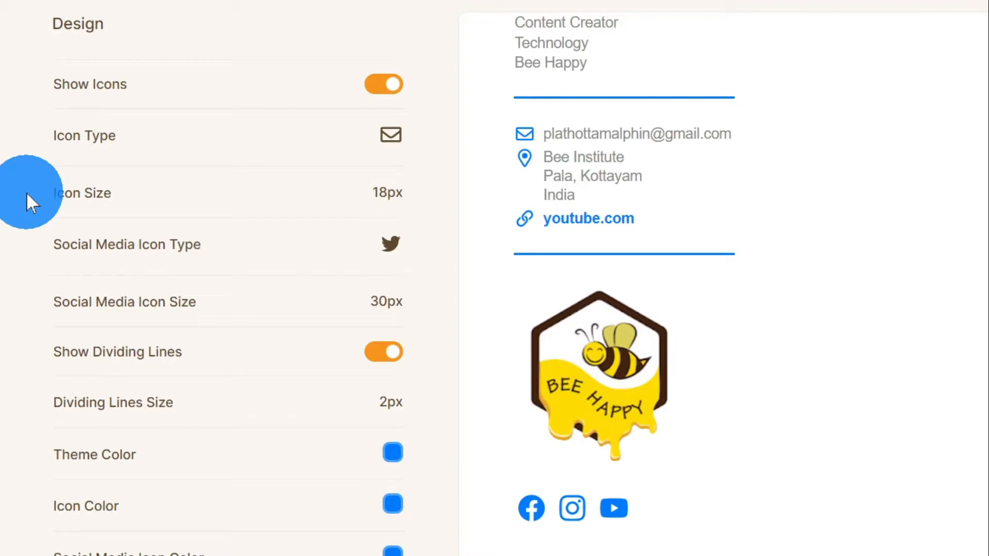
left_click(380, 94)
left_click(380, 96)
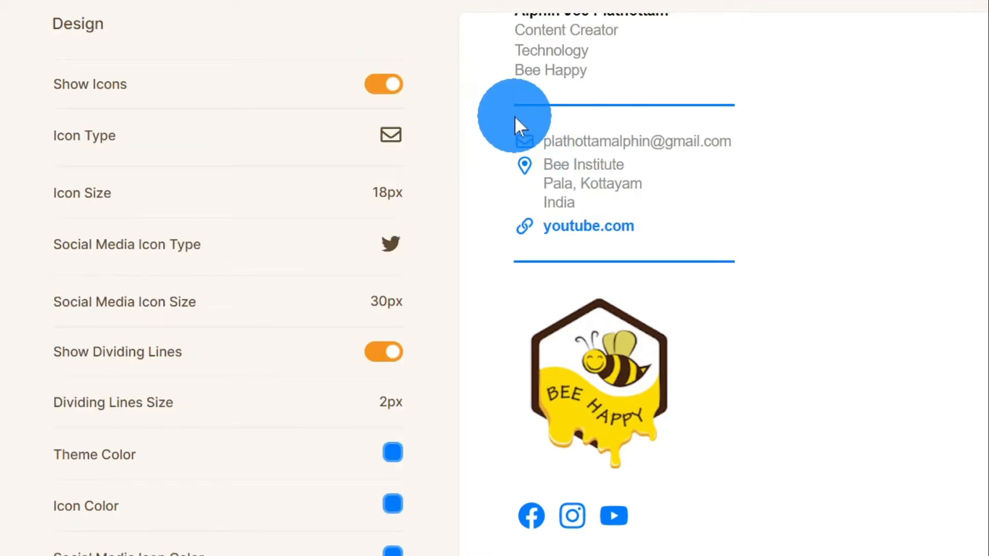
left_click(377, 86)
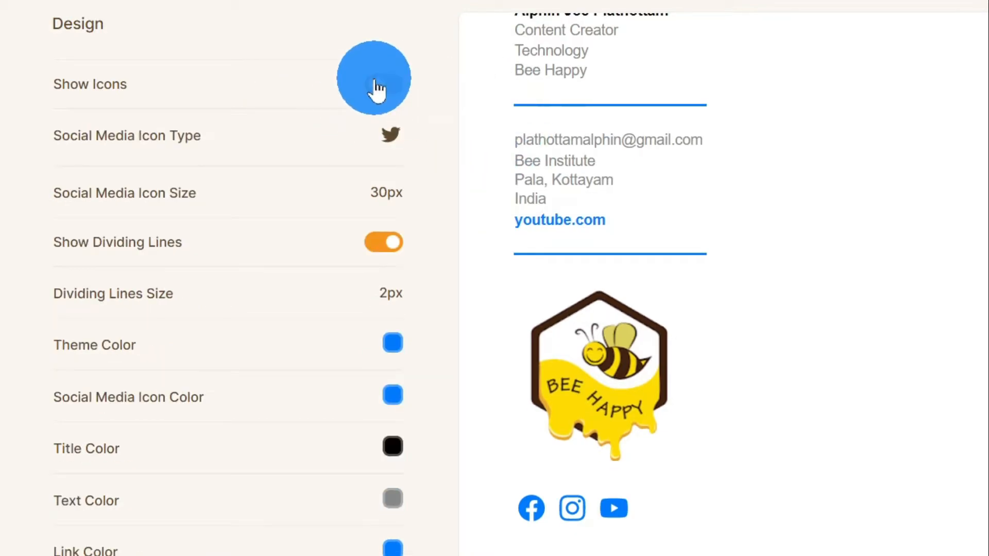
left_click(377, 88)
left_click(400, 92)
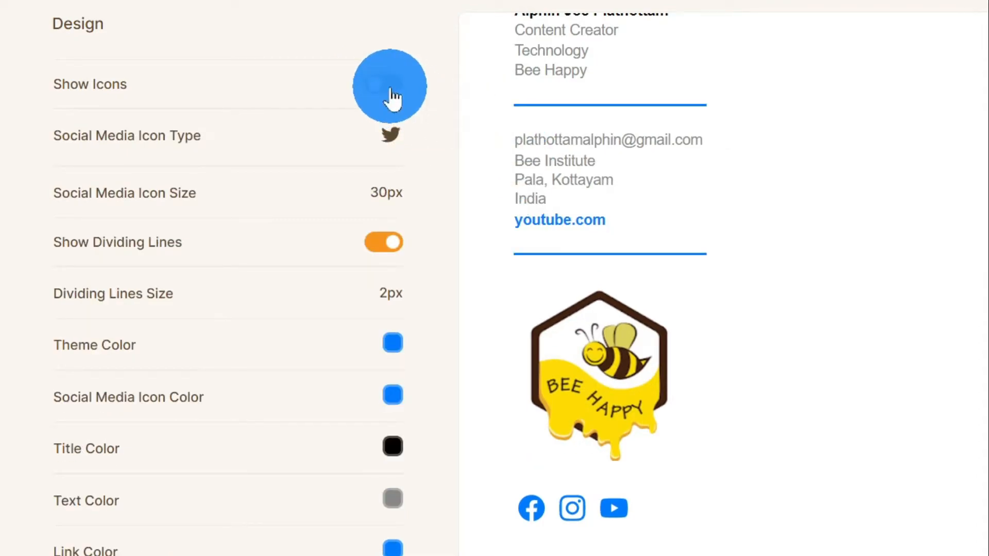
left_click(391, 96)
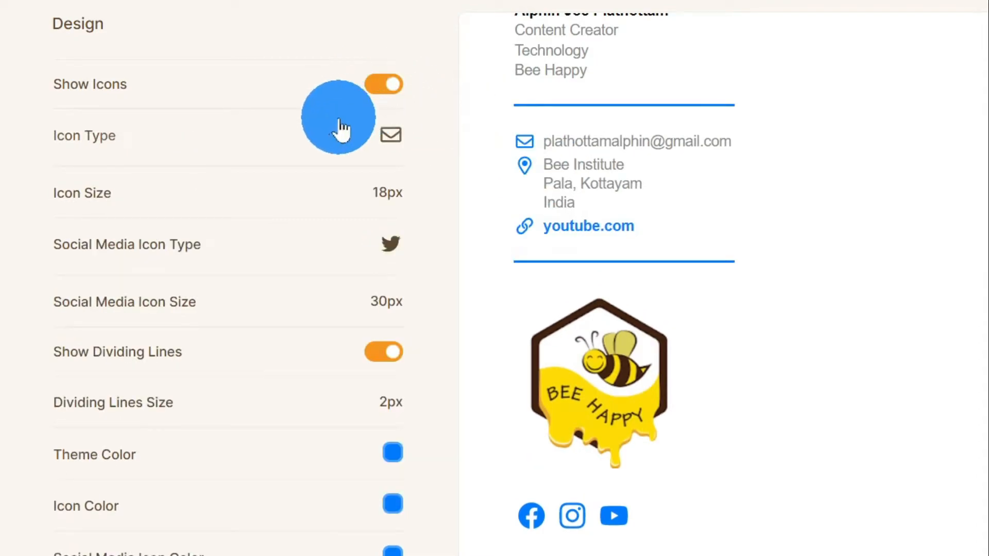
Step: Try Round (Outlined) and Letter (Square) icon types, then settle on Default
left_click(116, 152)
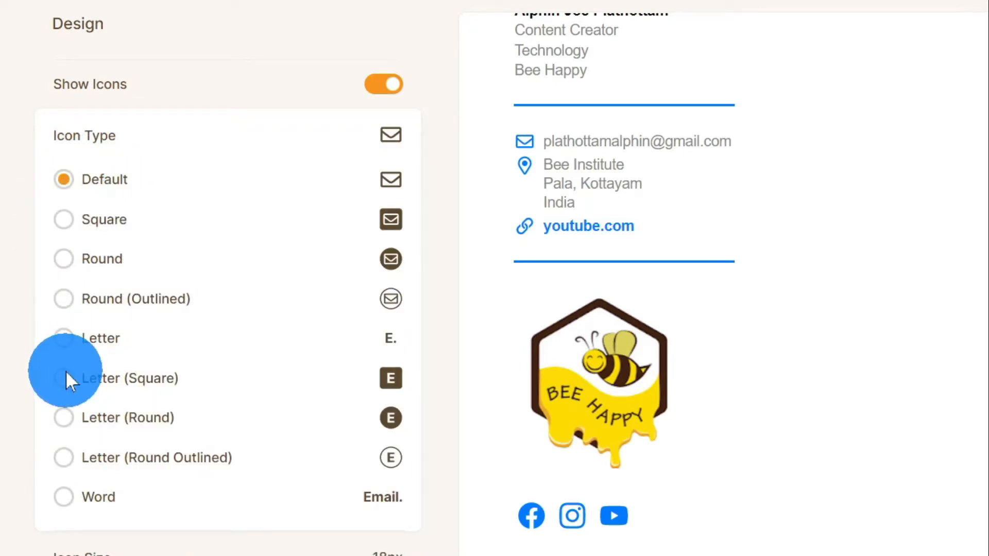
left_click(66, 298)
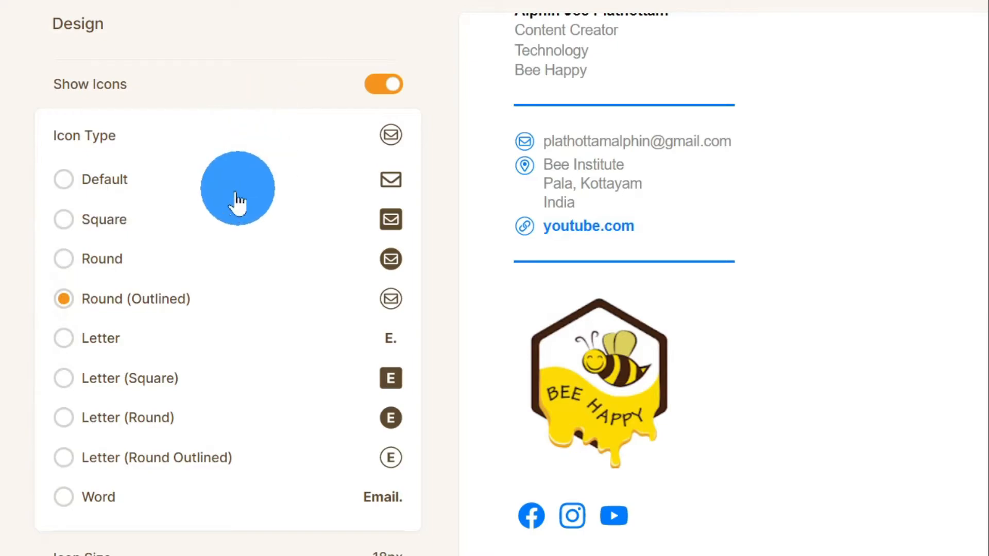
left_click(64, 380)
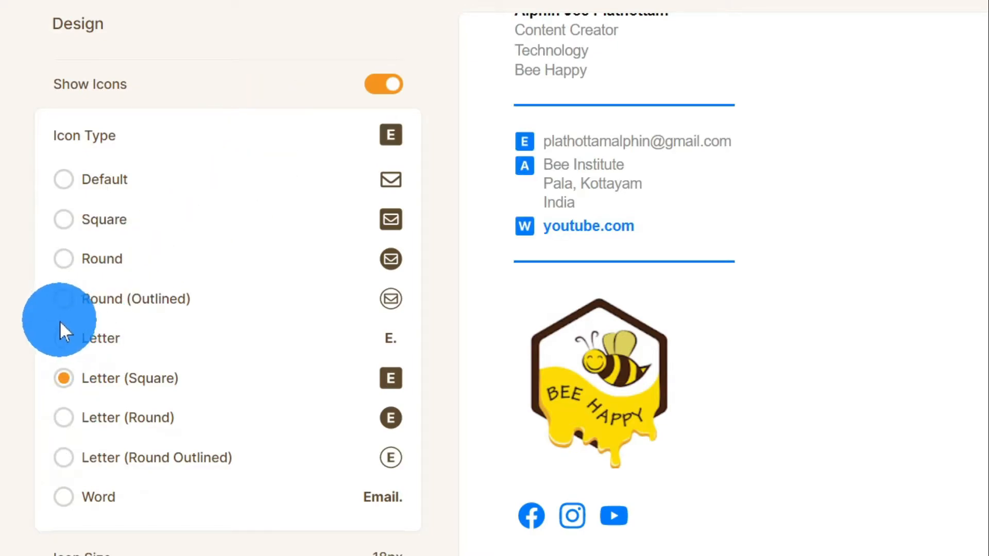
left_click(60, 176)
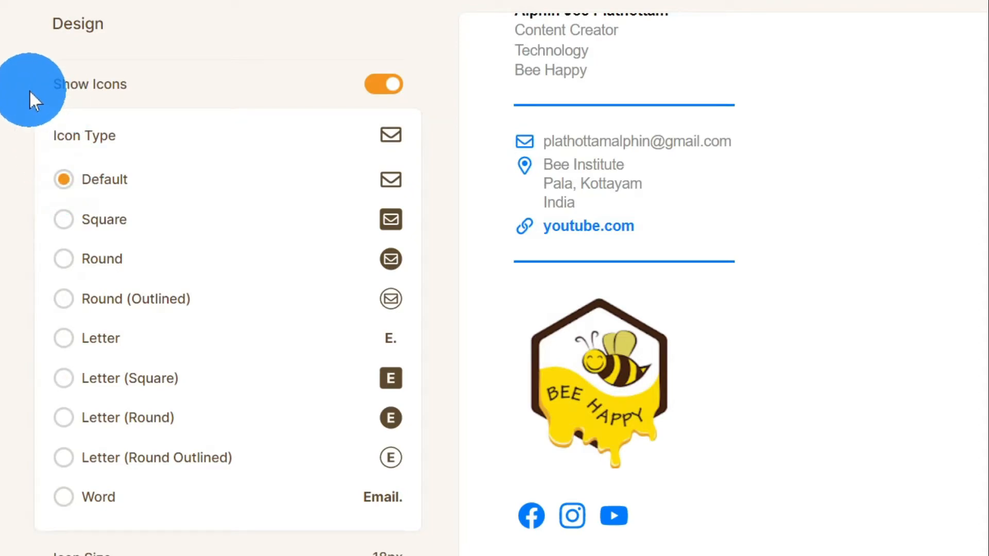
scroll(133, 219, "down", 1)
scroll(132, 219, "down", 4)
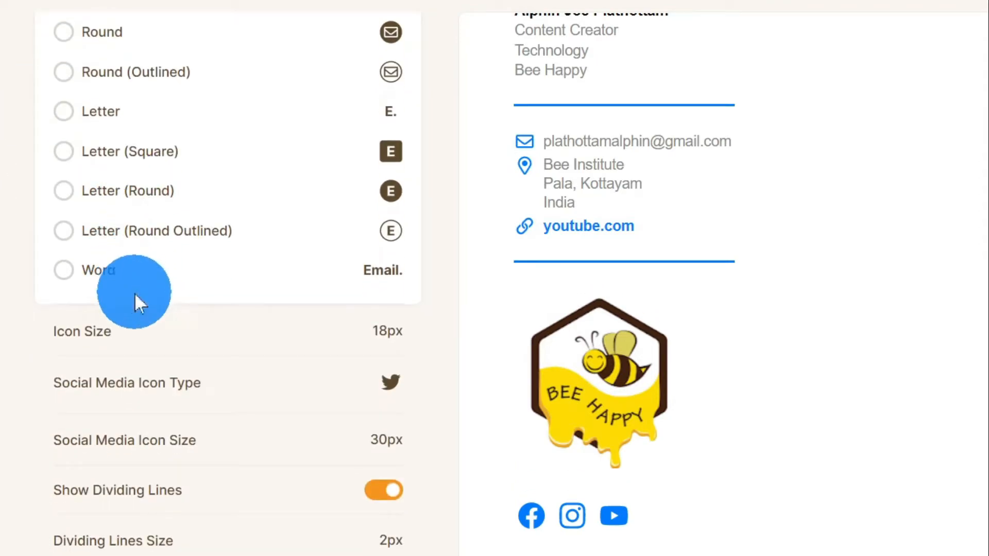
Step: Set contact icons to 21px and make social media icons Square at 32px
left_click(115, 344)
left_click_drag(151, 385, 206, 376)
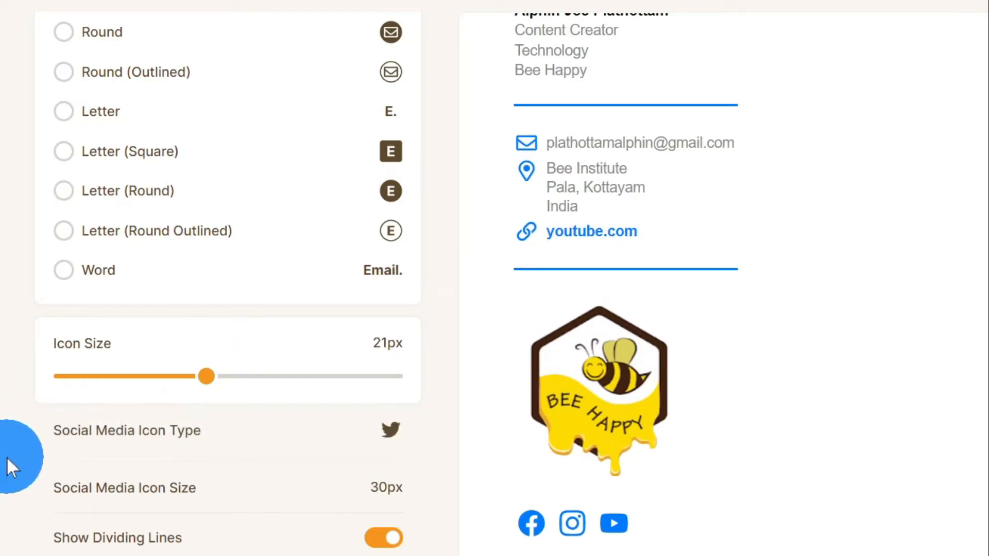
left_click(75, 437)
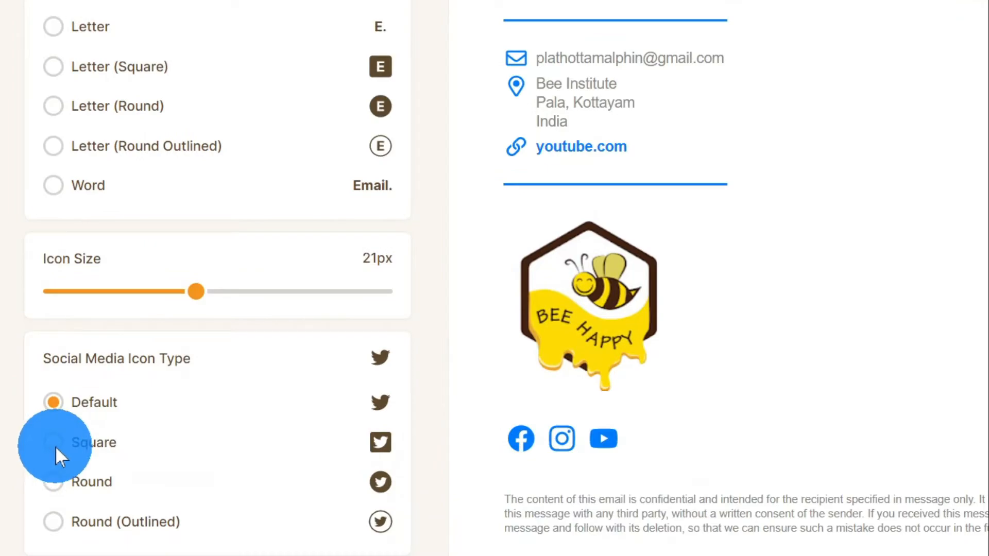
left_click(52, 444)
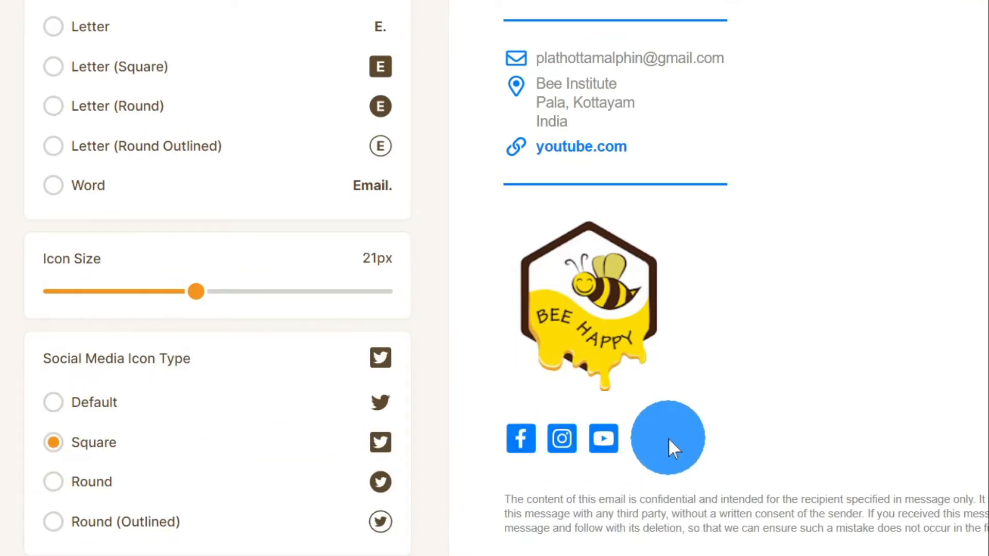
scroll(567, 438, "down", 2)
scroll(536, 425, "down", 2)
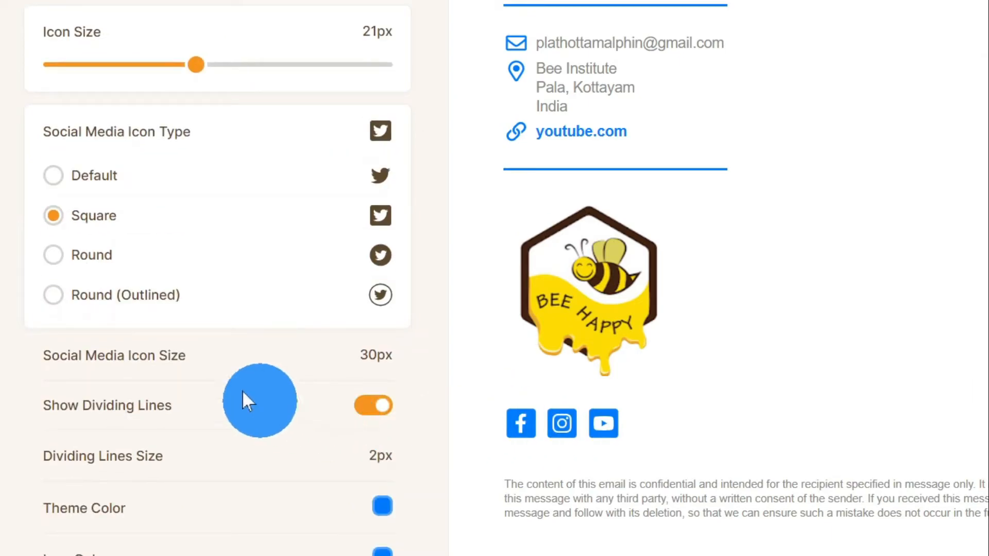
left_click(203, 376)
left_click_drag(233, 401, 259, 405)
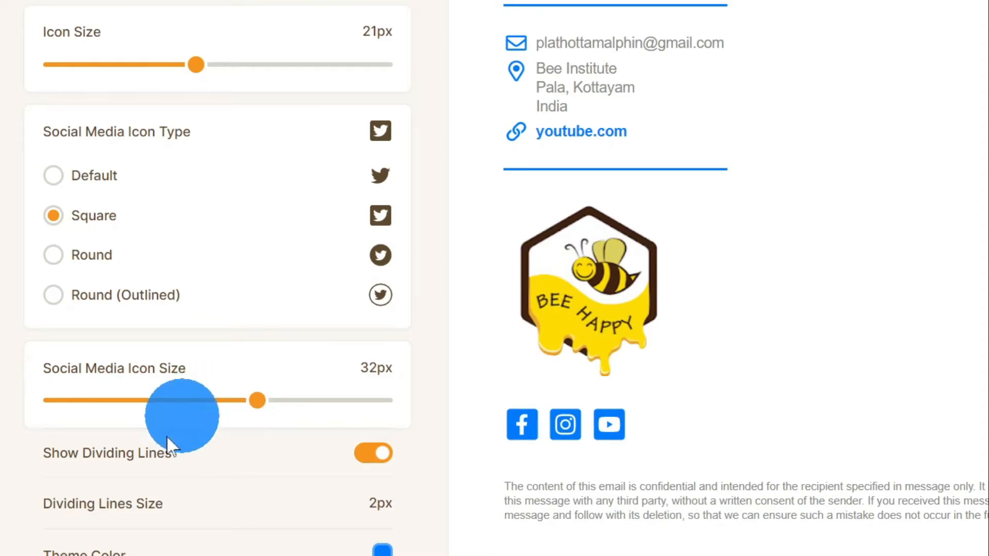
Step: Thicken the dividing lines from 2px to 3px
scroll(111, 413, "down", 2)
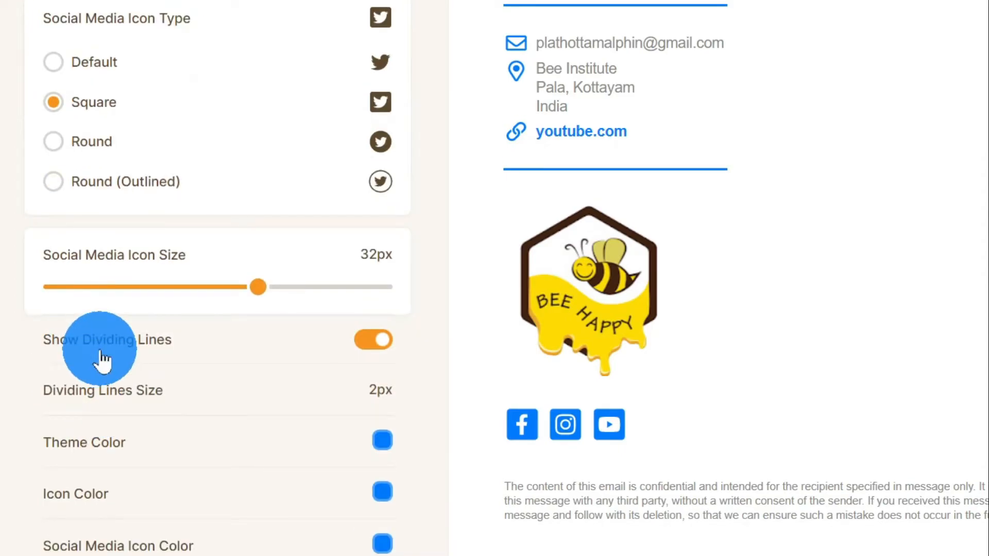
left_click(379, 344)
left_click(378, 344)
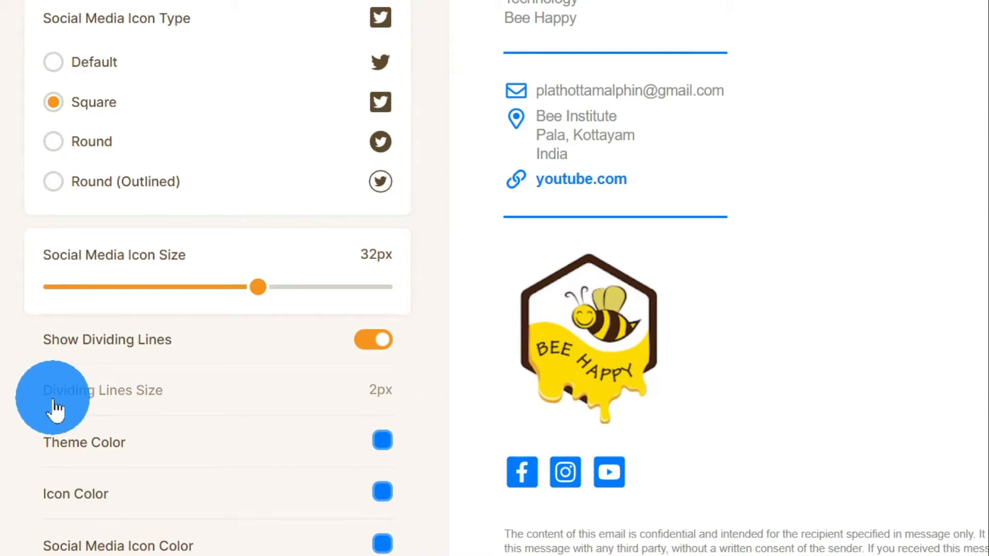
left_click(56, 409)
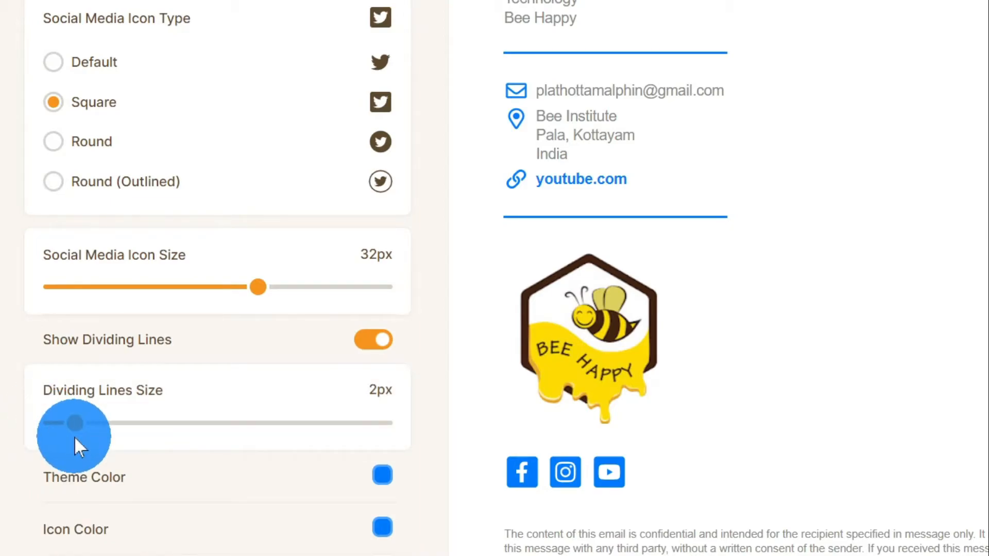
left_click_drag(81, 429, 99, 427)
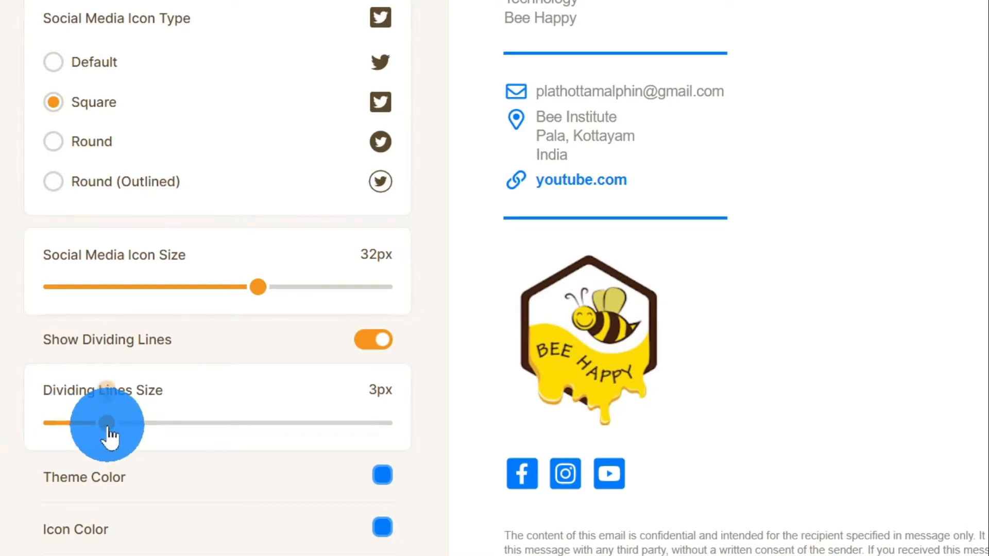
left_click(115, 484)
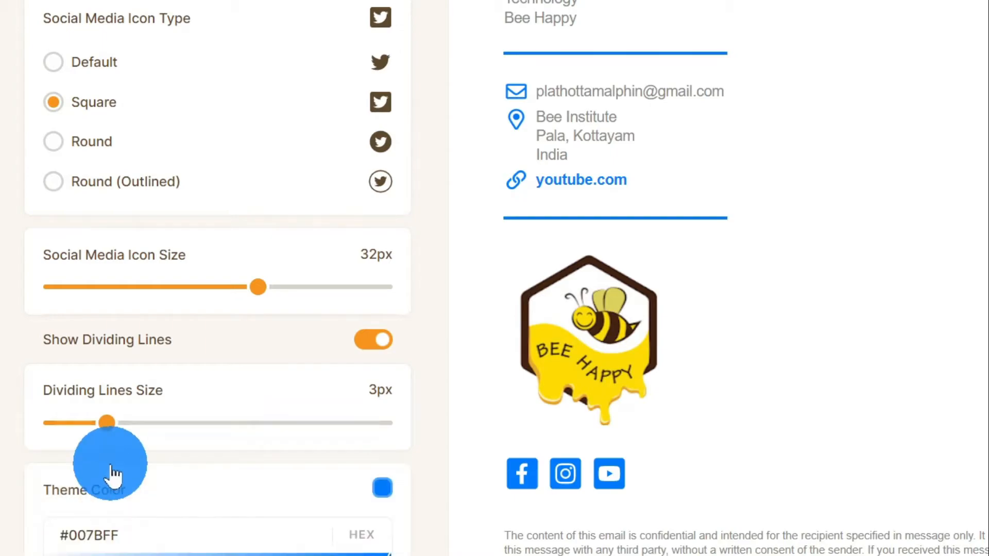
scroll(113, 475, "down", 2)
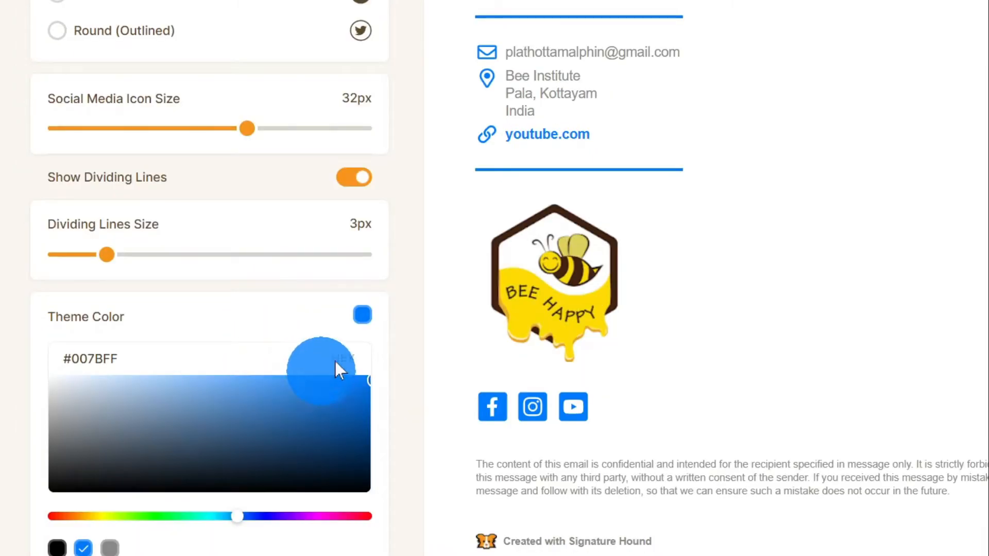
Step: Darken the Theme Color to black so the signature's dividing lines turn black
key("ctrl+a")
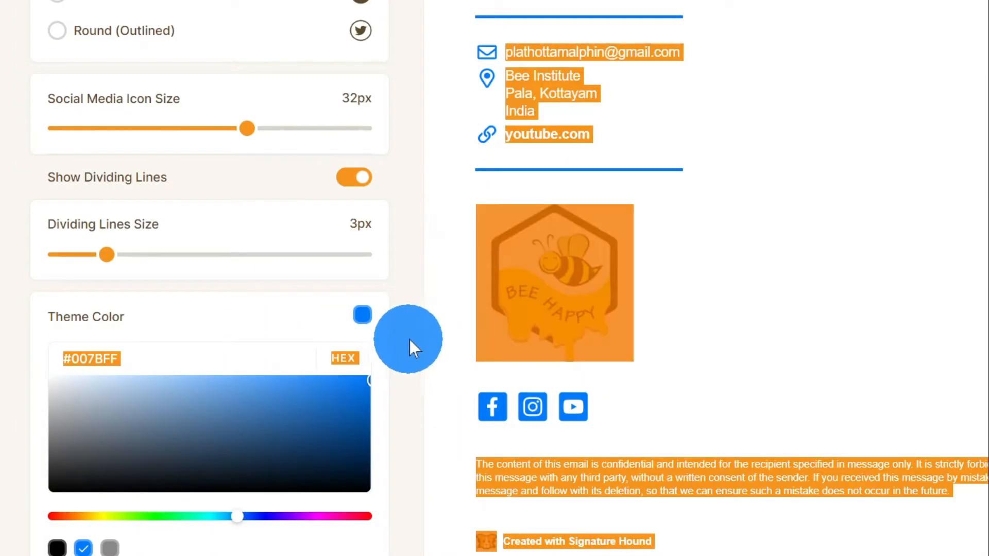
left_click(415, 329)
left_click_drag(287, 413, 139, 428)
left_click_drag(238, 517, 165, 521)
left_click_drag(132, 435, 43, 480)
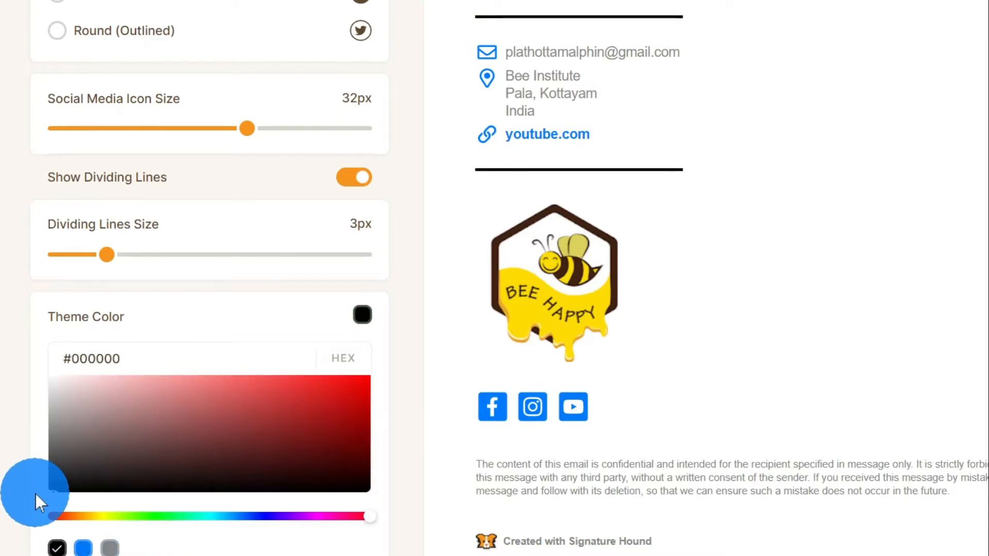
Step: Set the contact Icon Color to bright green (#12D38A)
scroll(21, 391, "down", 4)
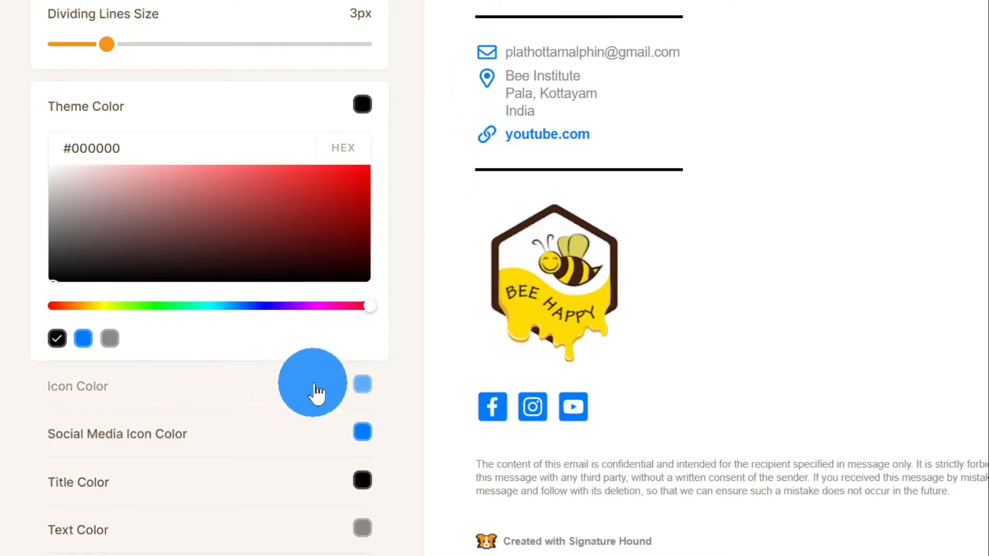
left_click(242, 401)
scroll(239, 402, "down", 4)
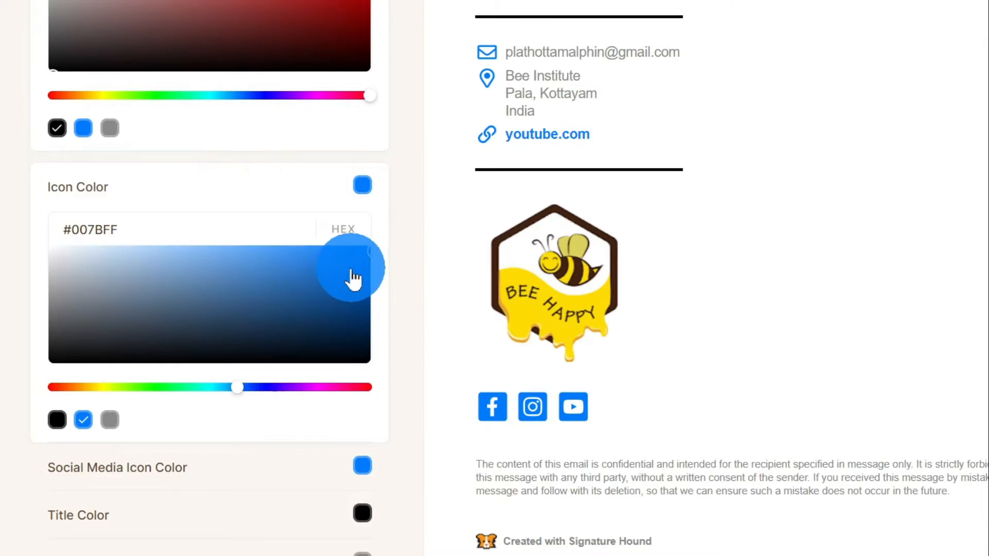
left_click(241, 387)
left_click_drag(241, 387, 194, 387)
left_click_drag(326, 285, 346, 276)
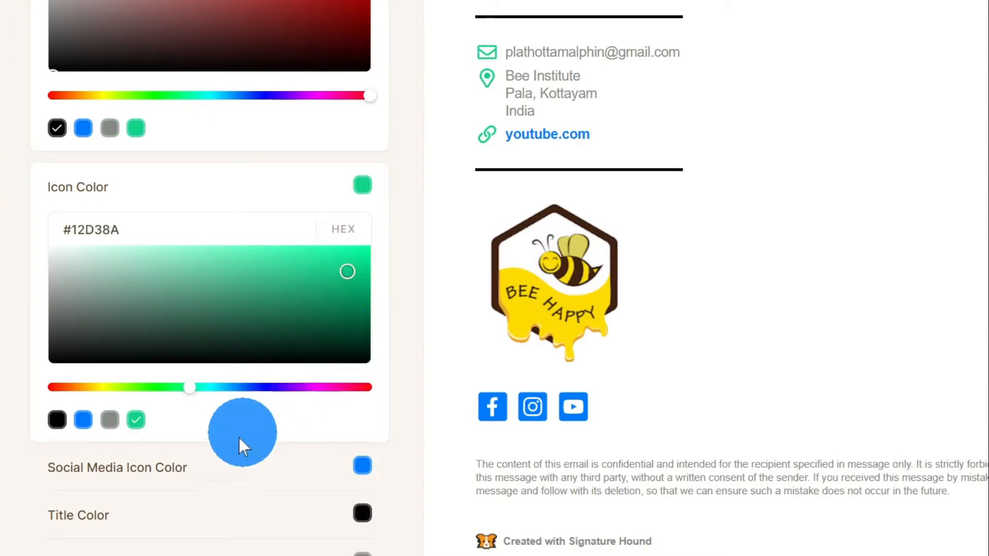
Step: Set the Social Media Icon Color to red (#FF0000)
scroll(314, 400, "down", 4)
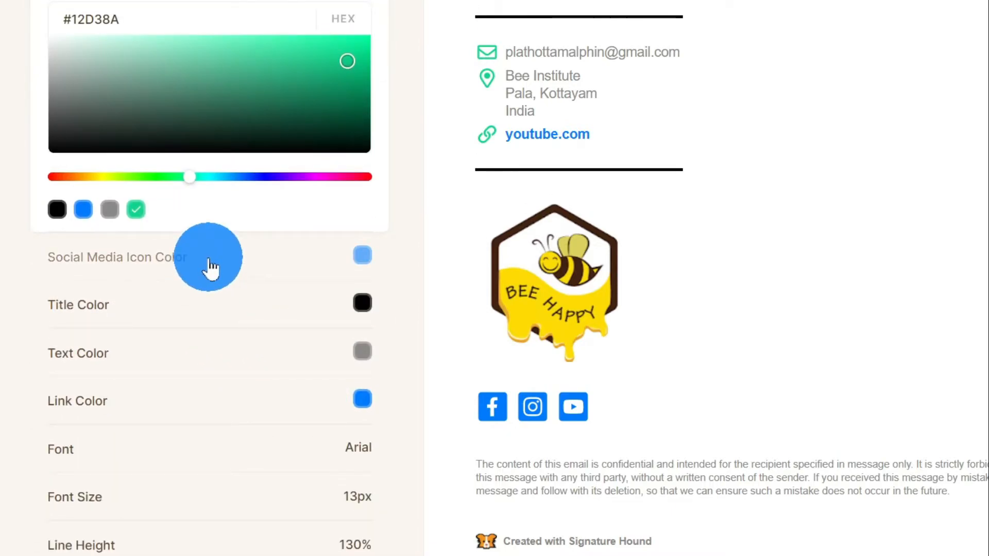
left_click(211, 267)
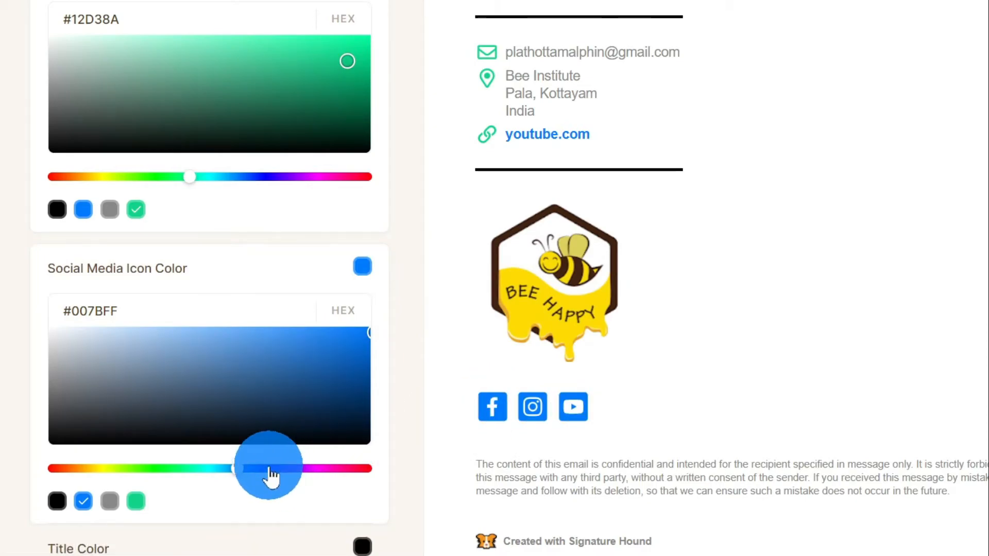
left_click_drag(268, 469, 380, 468)
scroll(176, 459, "down", 4)
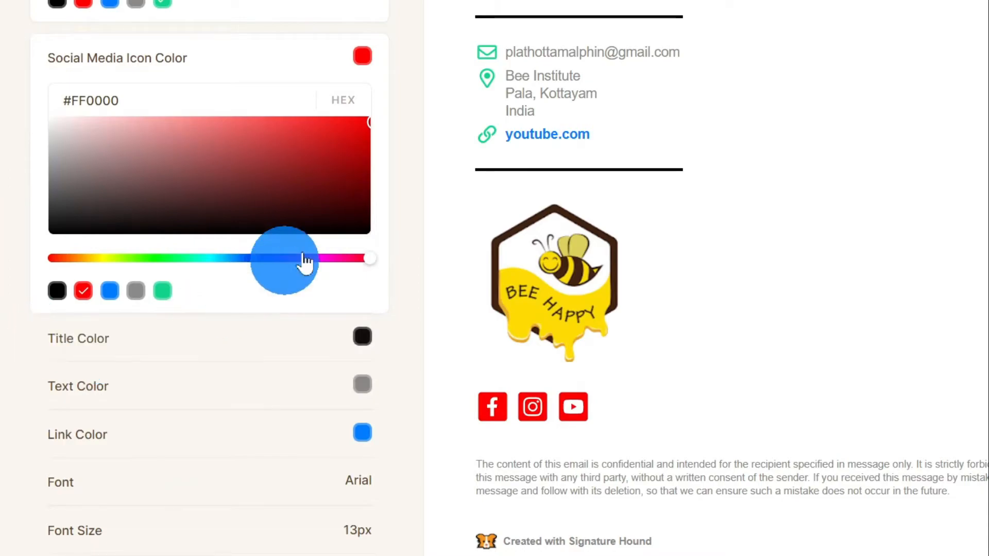
scroll(572, 126, "up", 3)
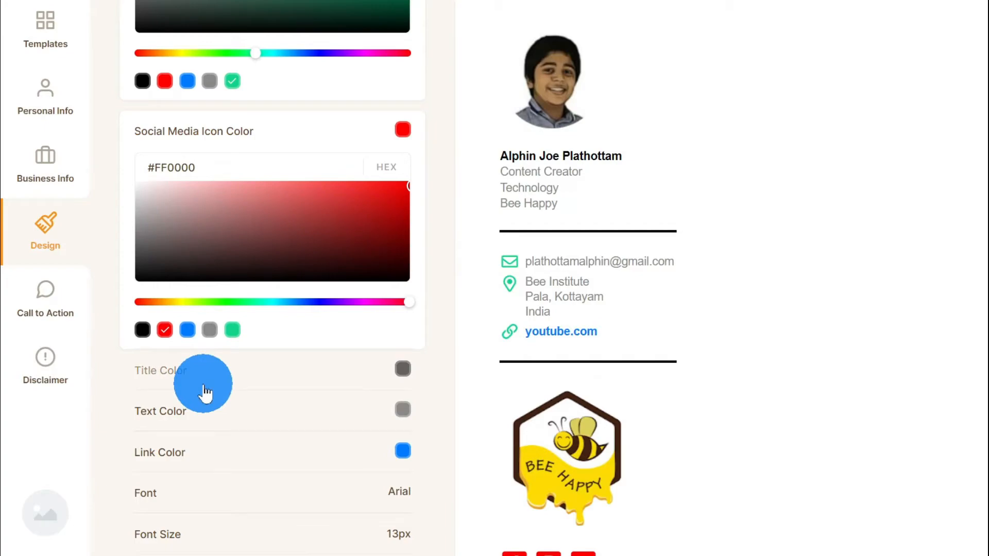
Step: Darken the Title Color so the name shows near-black
left_click(201, 384)
mouse_move(258, 485)
left_mouse_down()
mouse_move(116, 520)
mouse_move(113, 488)
mouse_move(165, 497)
mouse_move(377, 463)
mouse_move(411, 445)
mouse_move(417, 410)
mouse_move(107, 525)
left_mouse_up()
scroll(113, 489, "down", 5)
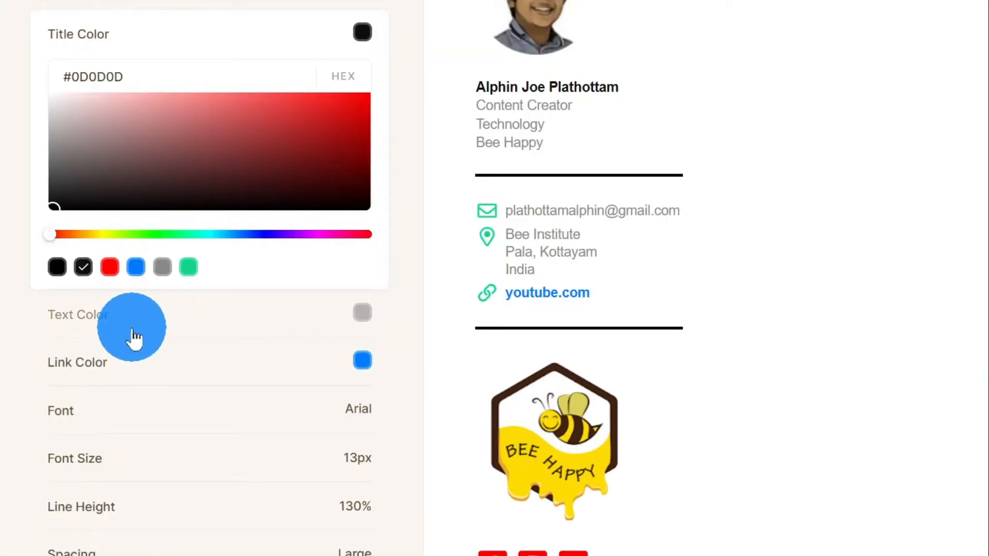
Step: Set the Text Color to bright blue (#0095FF) for the job title and contact text
left_click(133, 335)
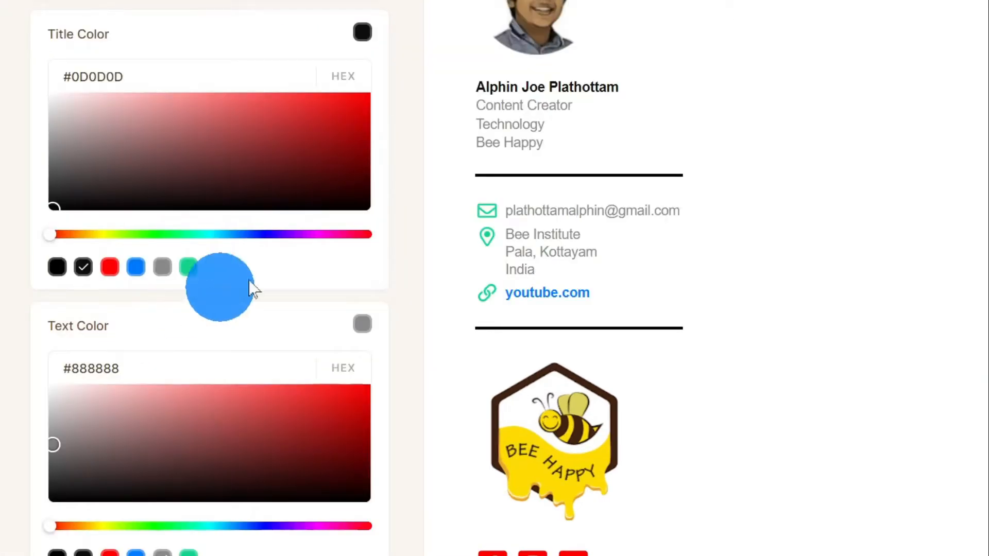
left_click_drag(477, 106, 571, 161)
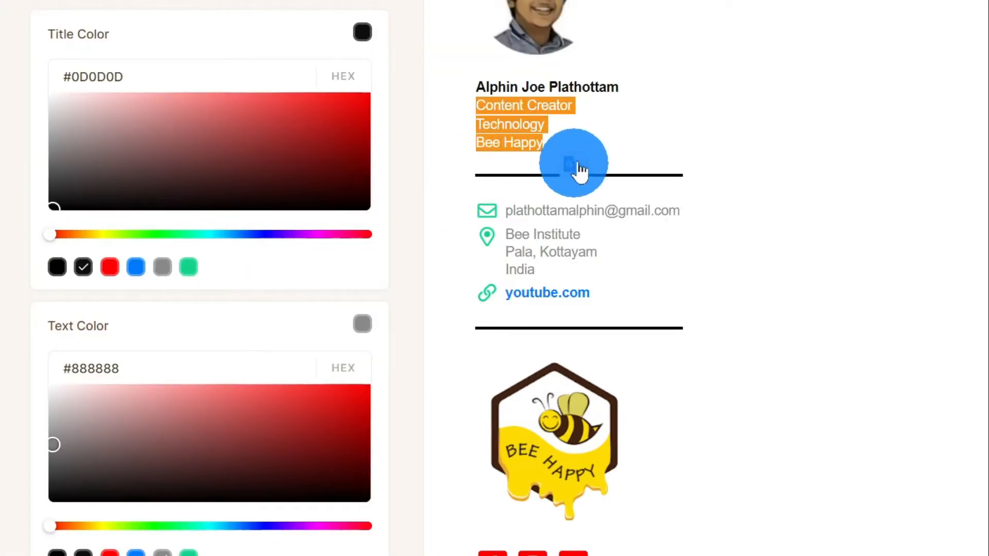
left_click(540, 185)
scroll(254, 369, "down", 4)
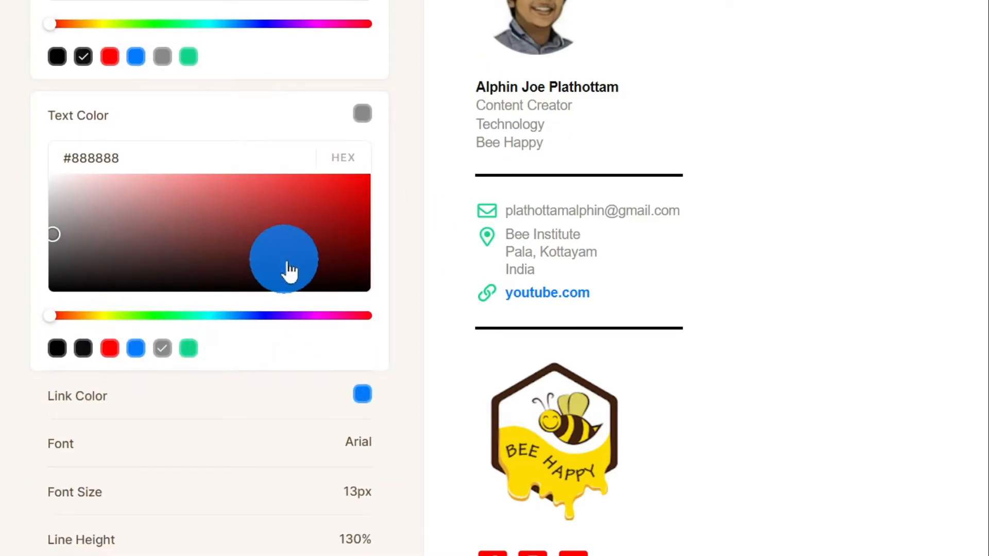
left_click(245, 316)
left_click_drag(244, 315, 283, 316)
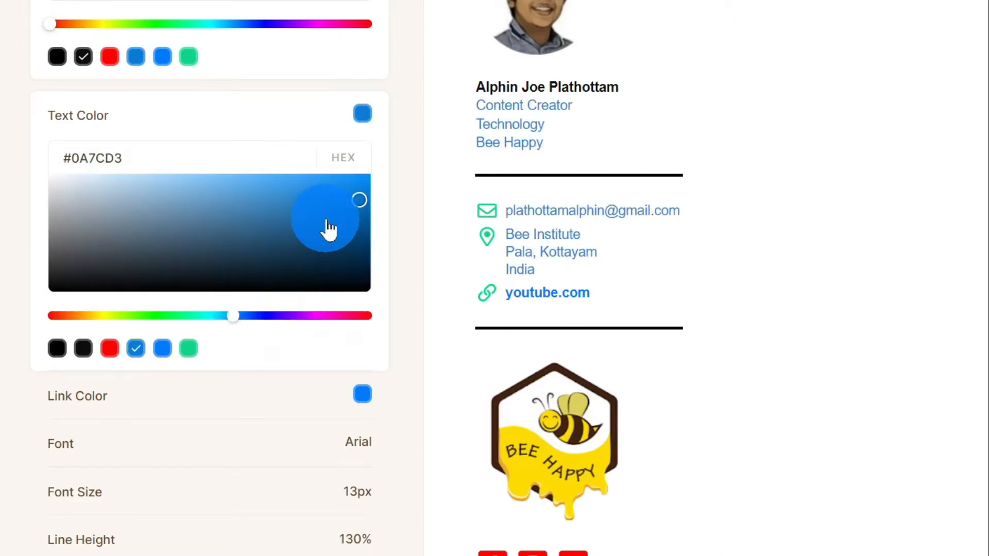
left_click_drag(360, 205, 347, 206)
left_click_drag(347, 206, 346, 201)
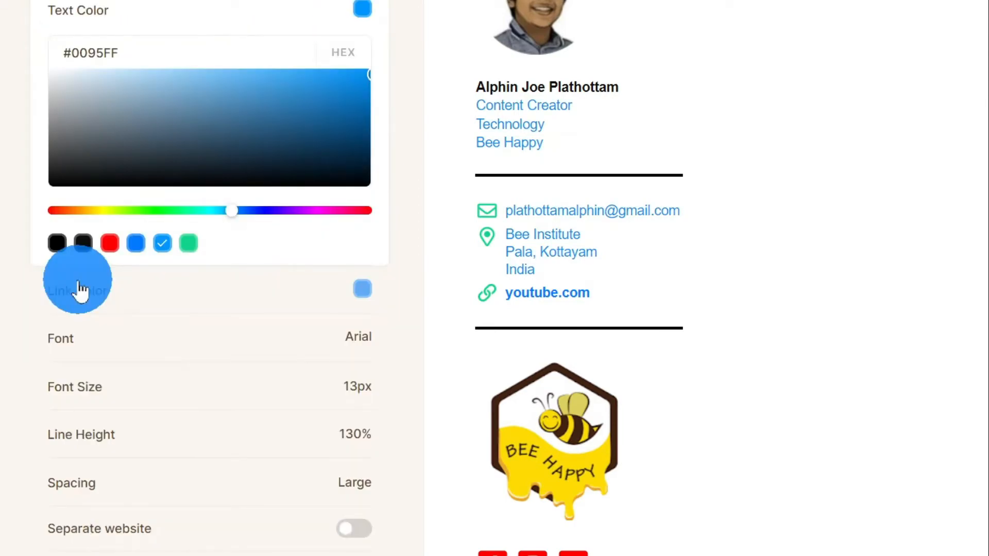
Step: Set the Link Color to dark red (#CB0505) for the youtube.com link
left_click(79, 291)
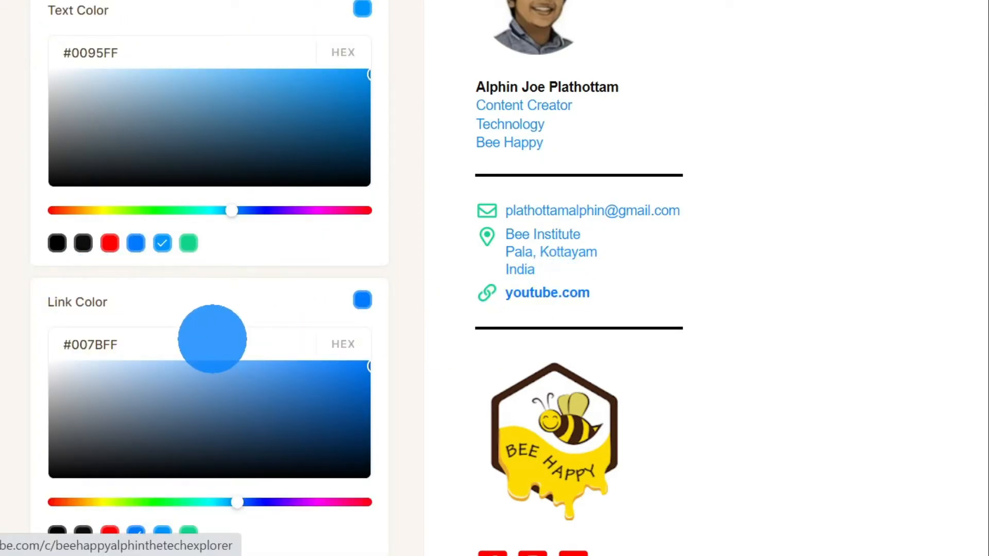
scroll(191, 340, "down", 2)
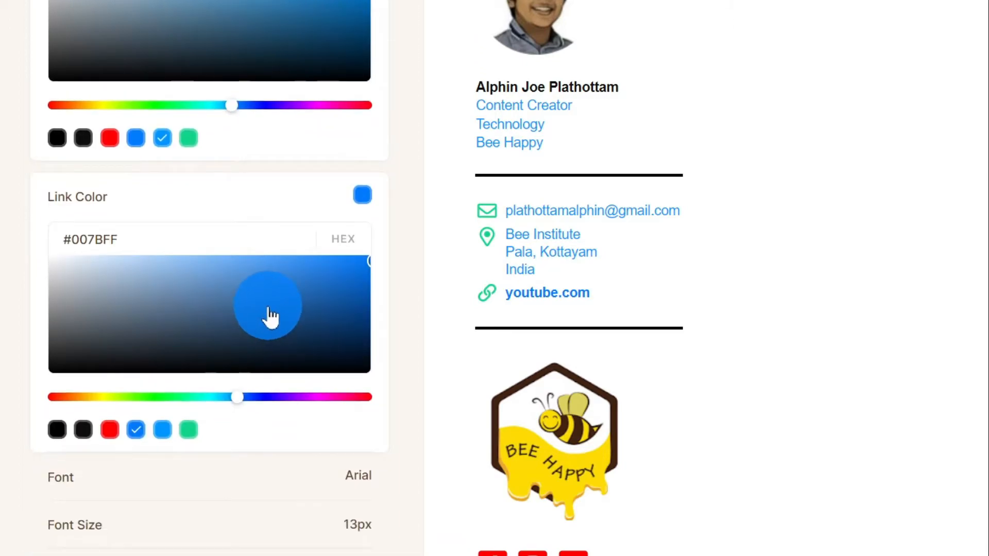
left_click_drag(246, 396, 391, 375)
left_click_drag(367, 262, 365, 287)
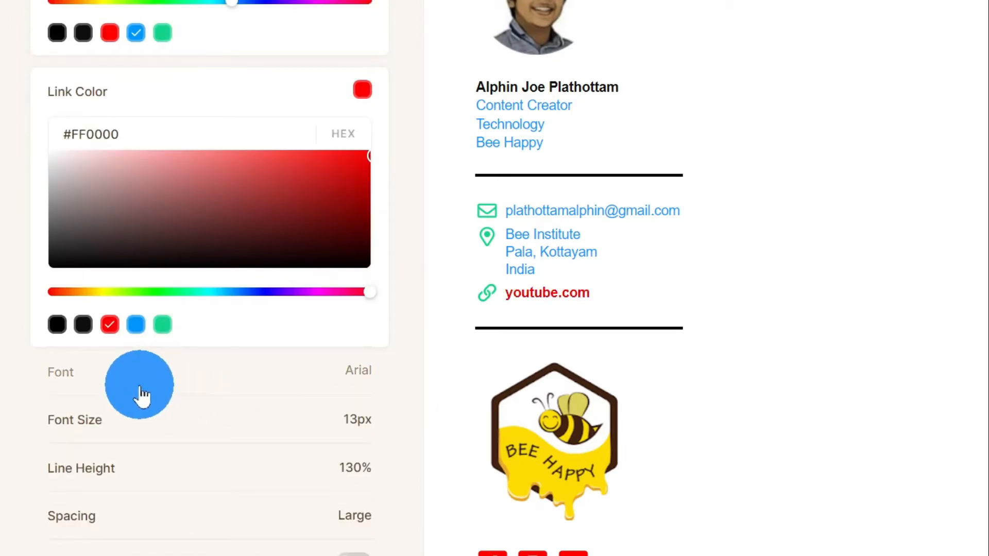
Step: Switch the signature font to Trebuchet at 14px
left_click(142, 396)
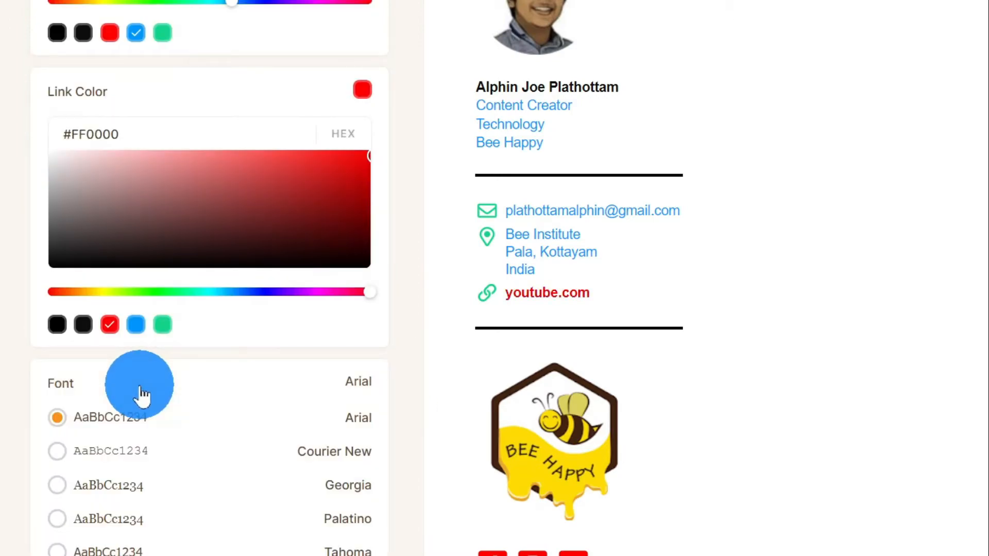
scroll(143, 395, "down", 4)
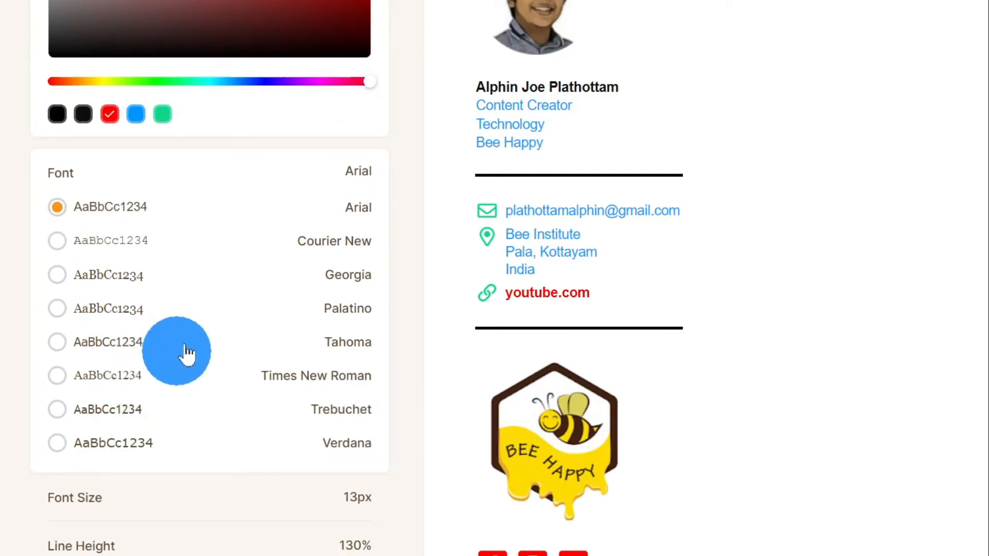
scroll(141, 335, "down", 2)
scroll(140, 335, "up", 2)
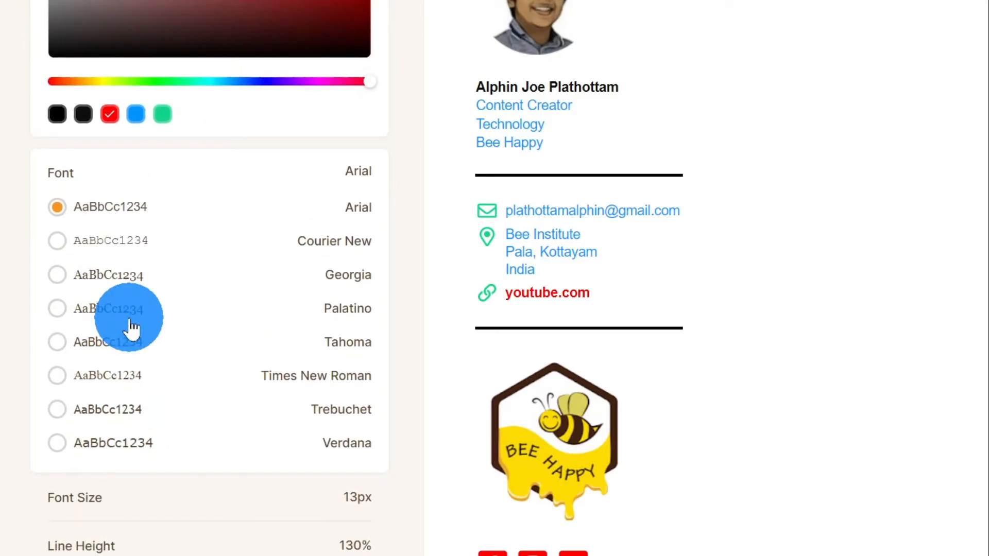
left_click(57, 410)
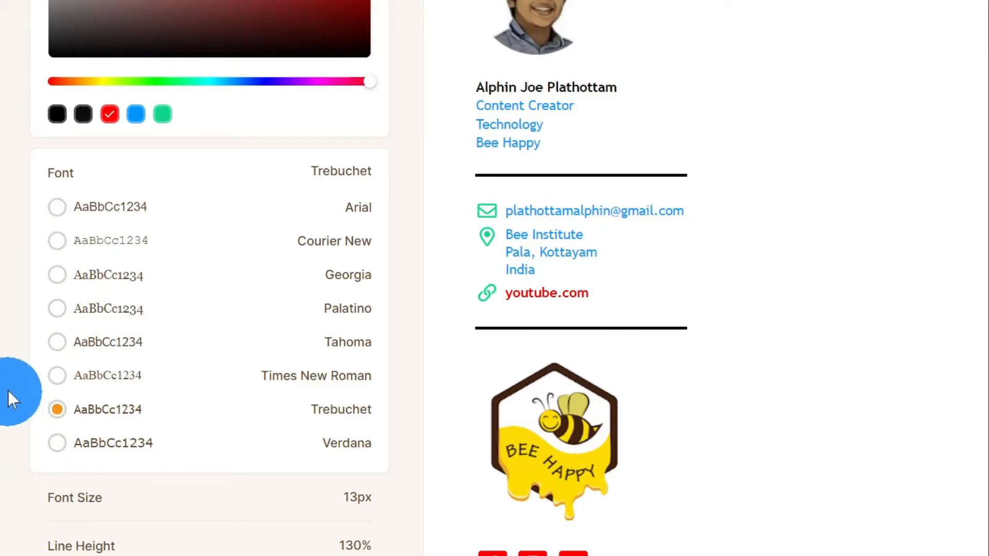
scroll(107, 365, "down", 4)
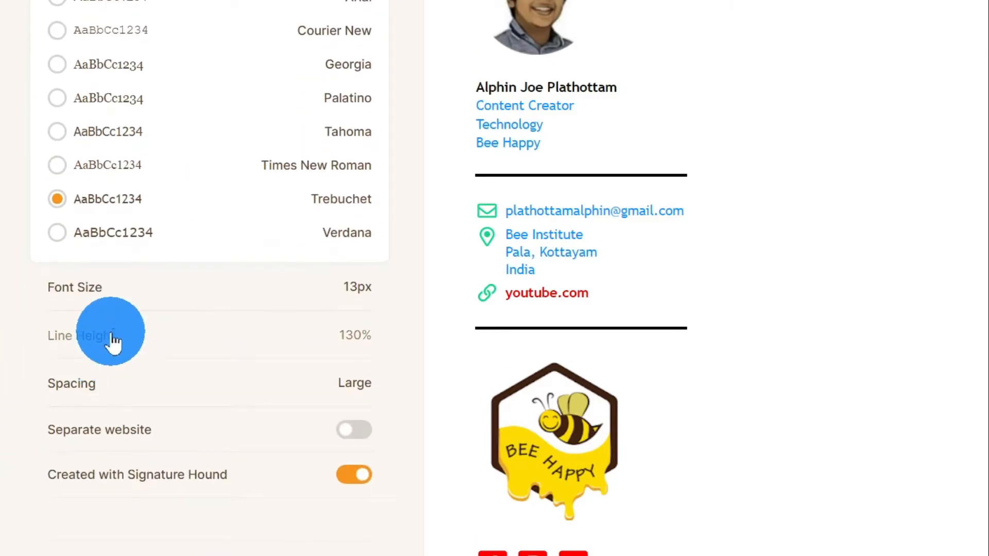
left_click(129, 298)
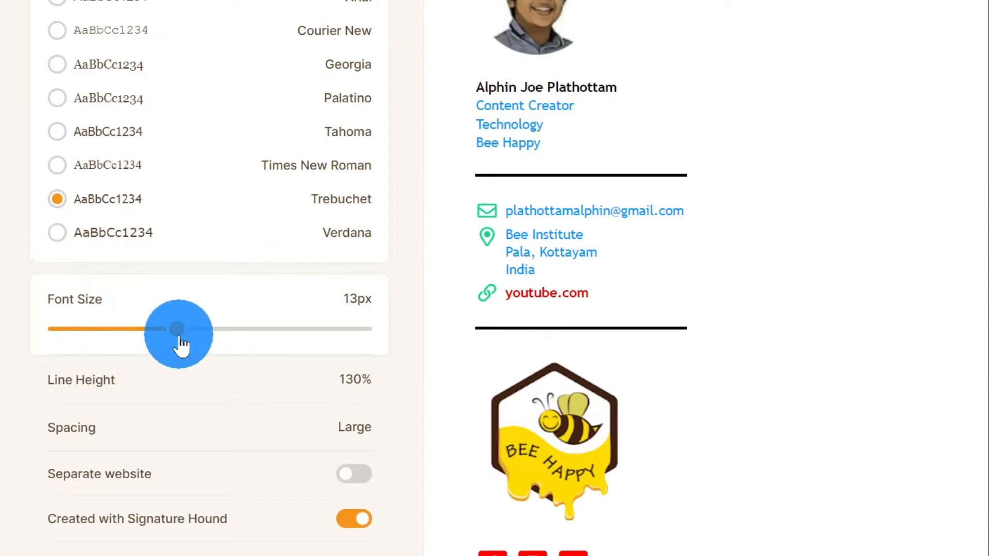
mouse_move(198, 340)
left_mouse_down()
mouse_move(230, 341)
mouse_move(190, 326)
mouse_move(222, 326)
left_mouse_up()
scroll(207, 319, "down", 2)
Step: Set the line height to 120% and reduce spacing from Large to Medium
left_click(158, 287)
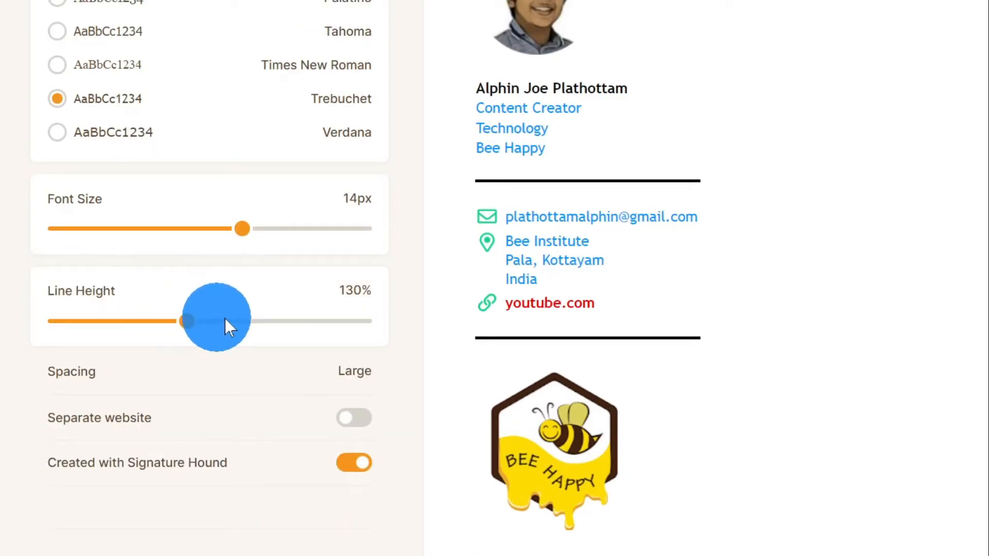
left_click_drag(189, 328, 312, 337)
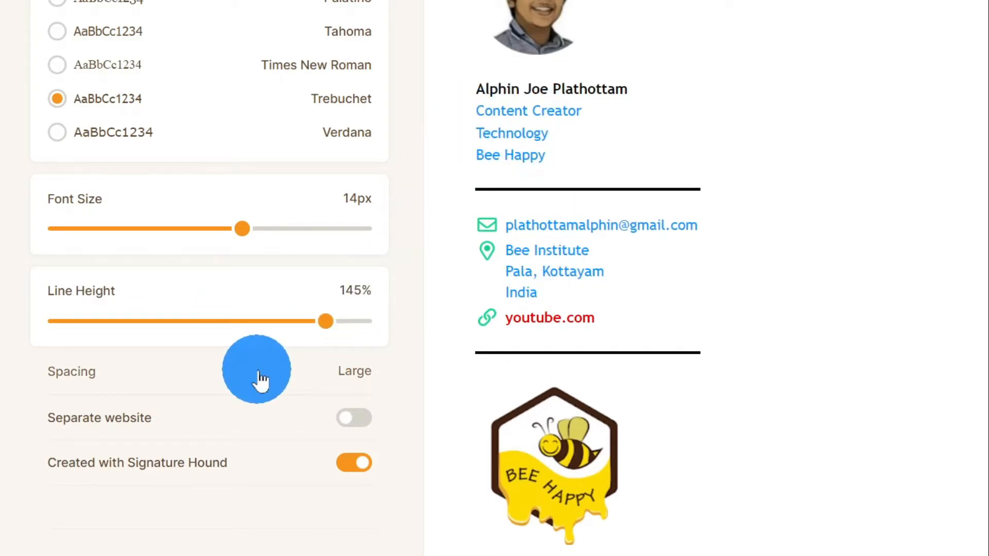
mouse_move(328, 322)
left_mouse_down()
mouse_move(371, 343)
mouse_move(305, 327)
mouse_move(95, 332)
mouse_move(129, 327)
mouse_move(110, 322)
left_mouse_up()
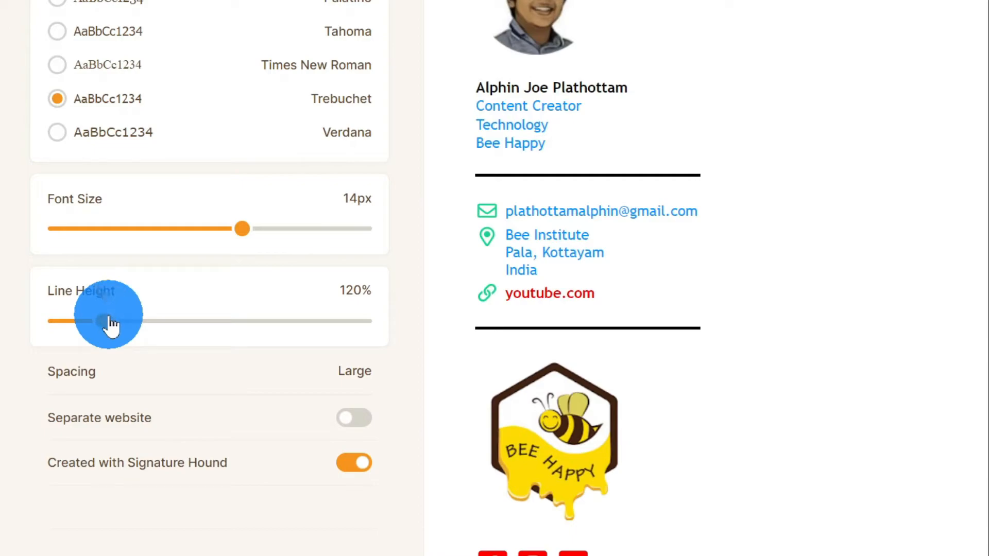
left_click(144, 380)
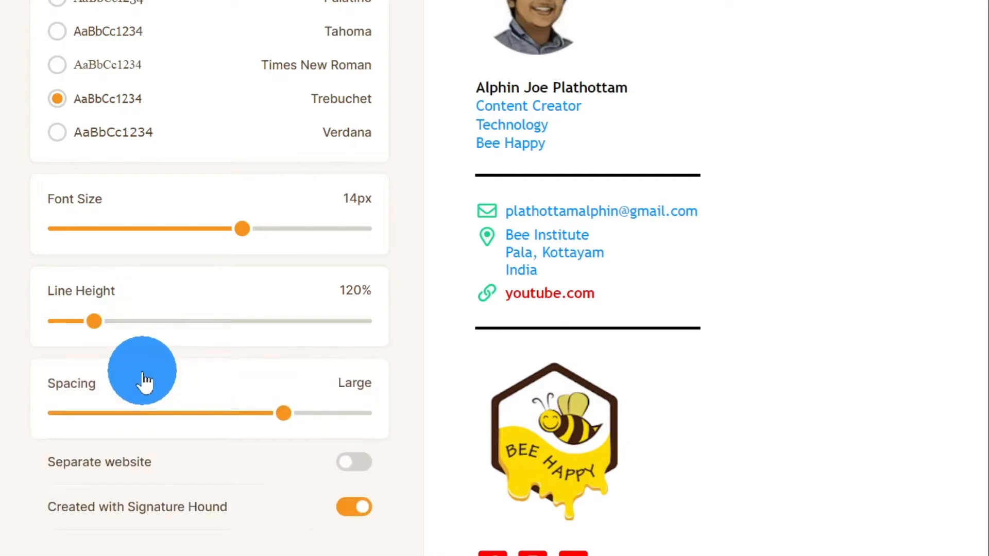
mouse_move(287, 415)
left_mouse_down()
mouse_move(228, 415)
mouse_move(240, 415)
left_mouse_up()
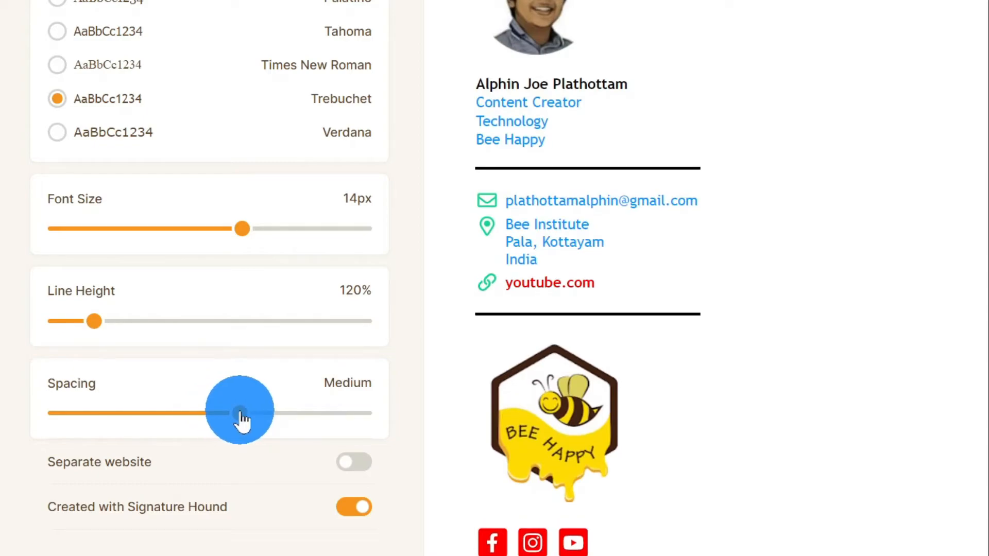
scroll(258, 360, "down", 1)
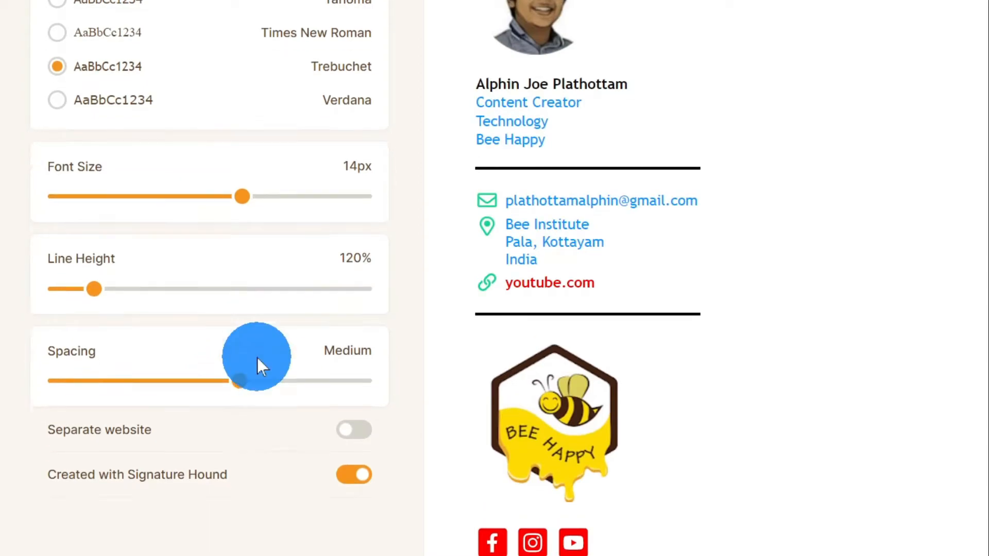
scroll(258, 357, "down", 3)
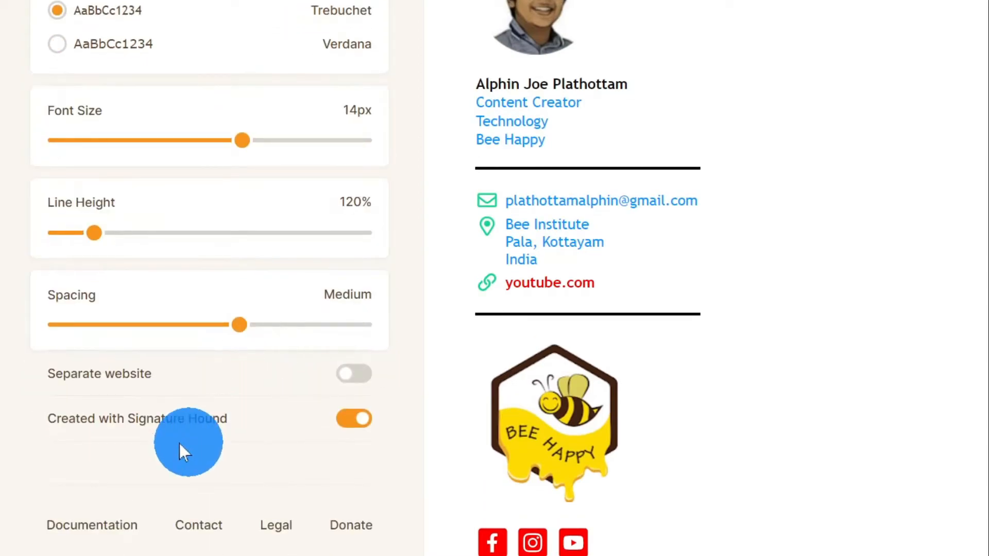
Step: Leave Separate website off and switch off the 'Created with Signature Hound' credit
left_click(360, 376)
left_click(364, 376)
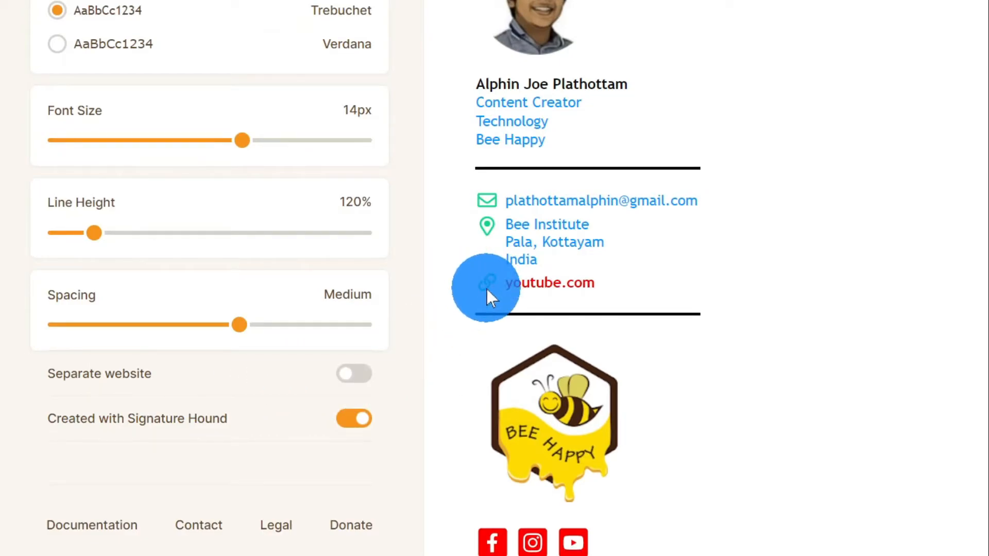
left_click(363, 378)
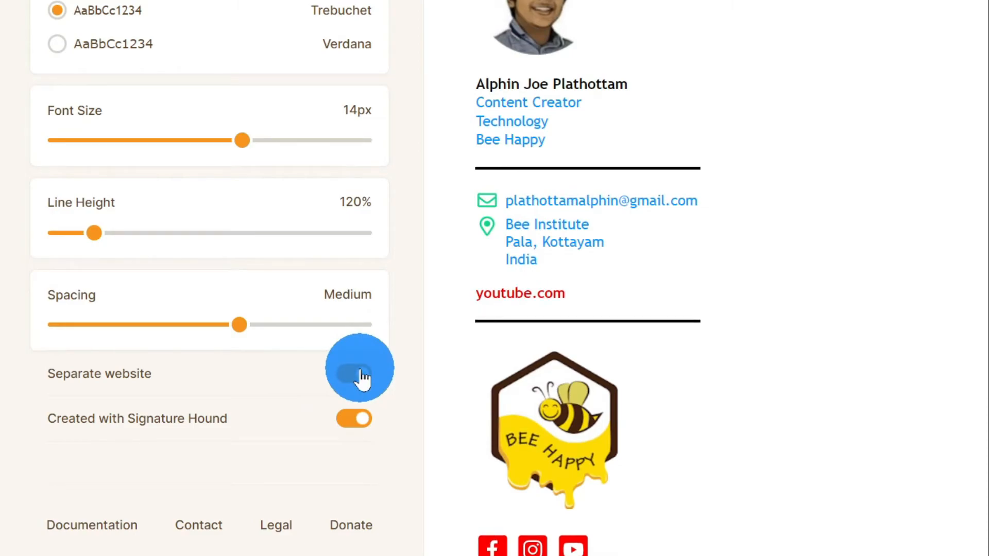
left_click(362, 376)
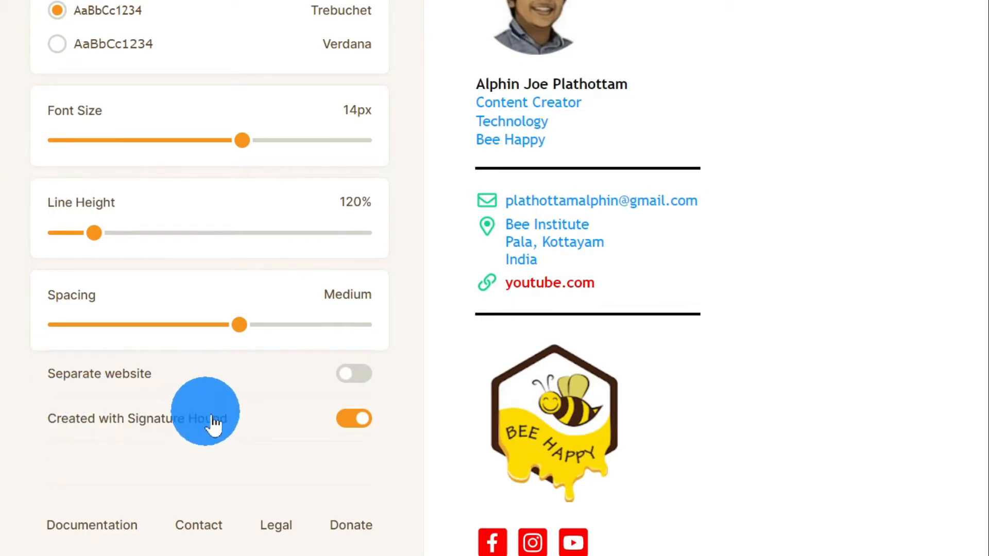
scroll(659, 375, "down", 3)
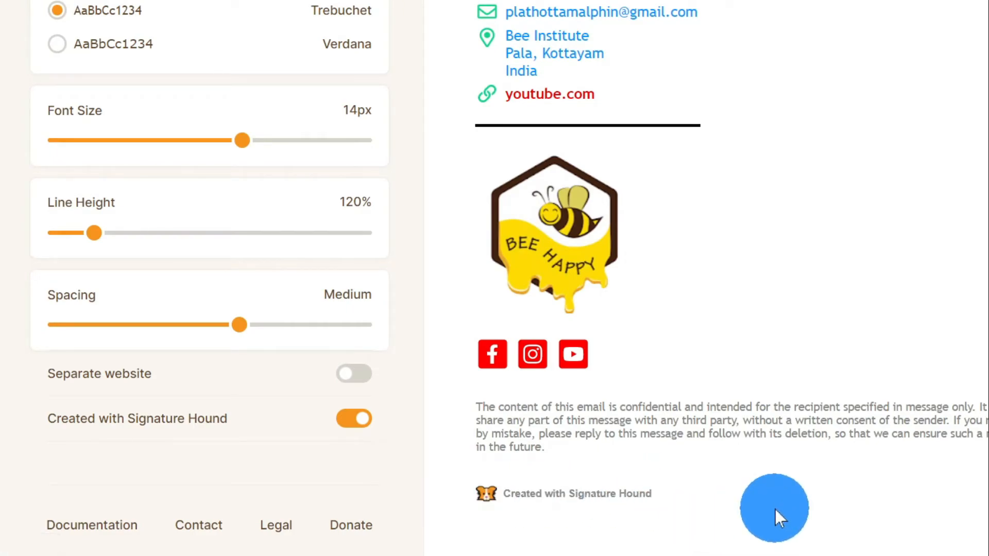
left_click(355, 419)
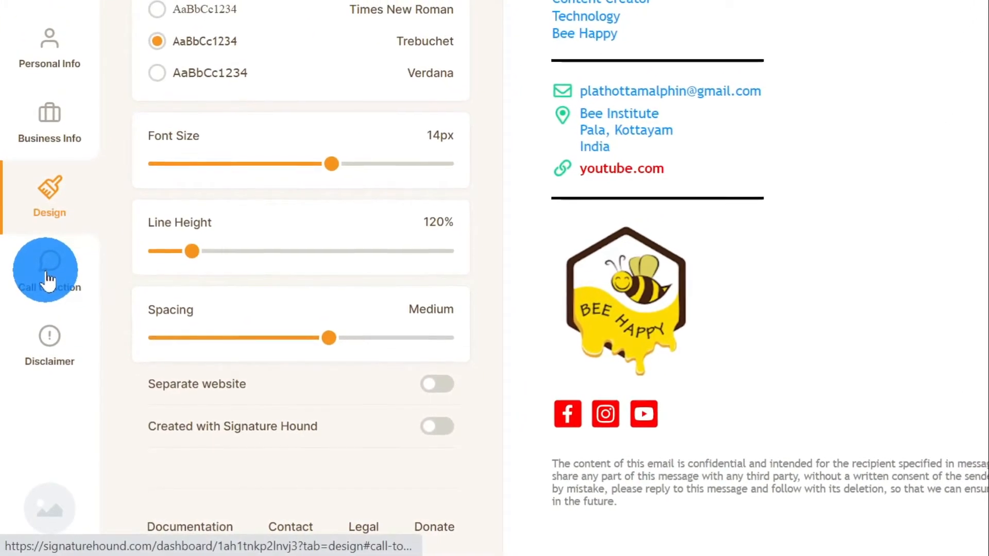
Step: Delete all the confidentiality disclaimer text under Call to Action's Disclaimer tab
left_click(45, 287)
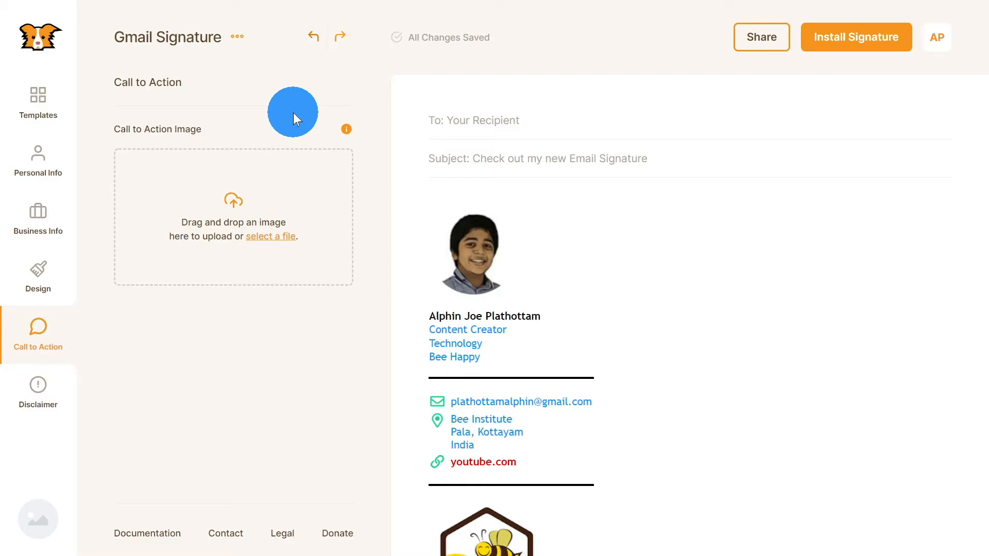
left_click(23, 407)
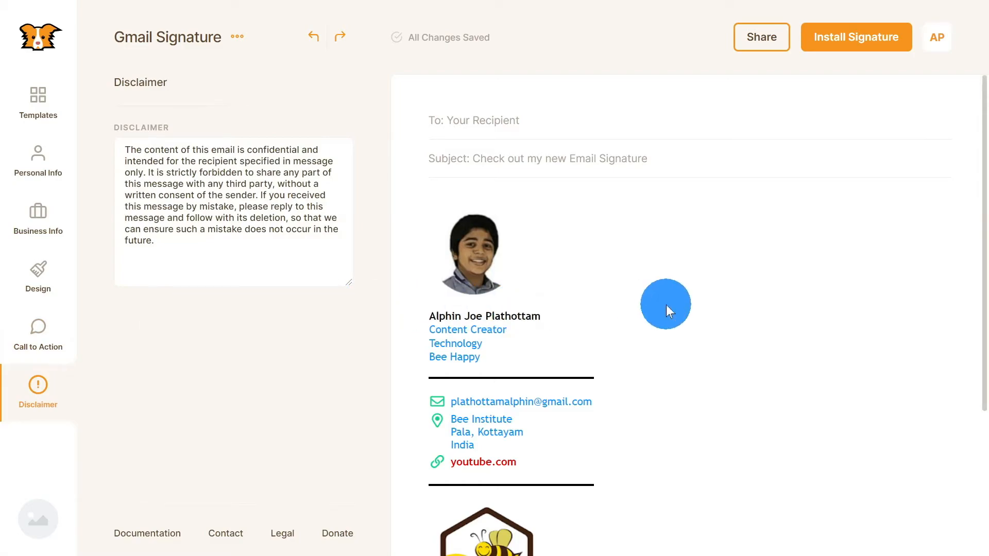
scroll(666, 305, "down", 4)
mouse_move(233, 232)
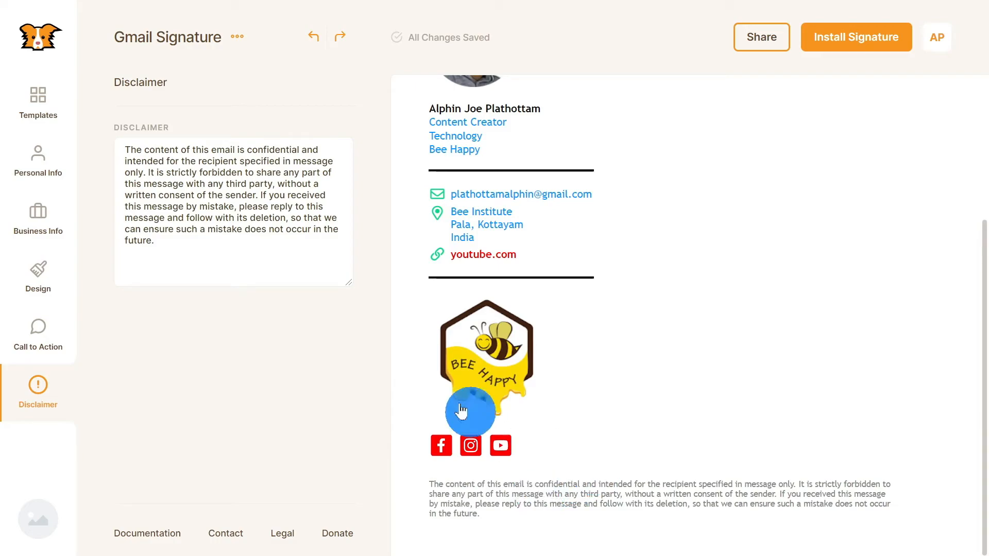
left_click_drag(206, 253, 115, 154)
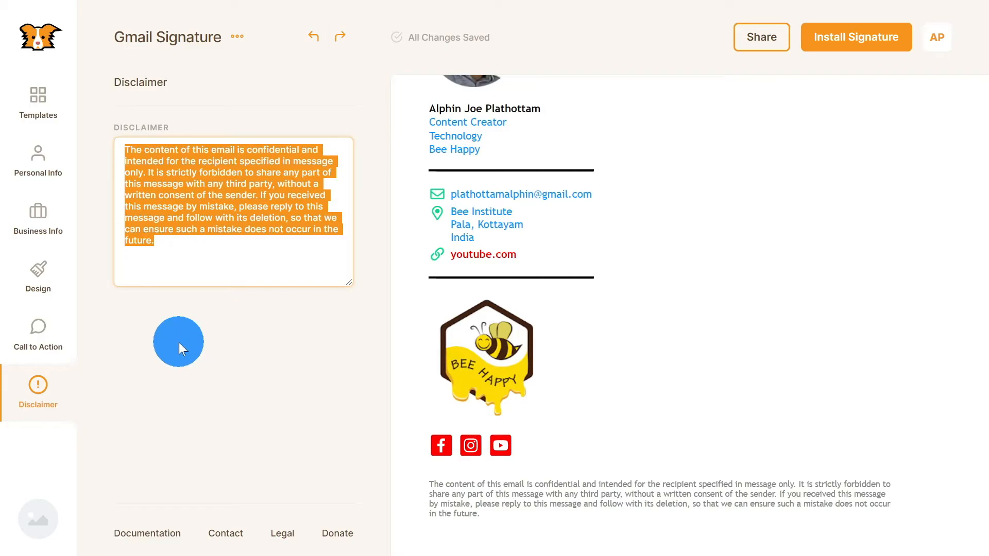
key("BackSpace")
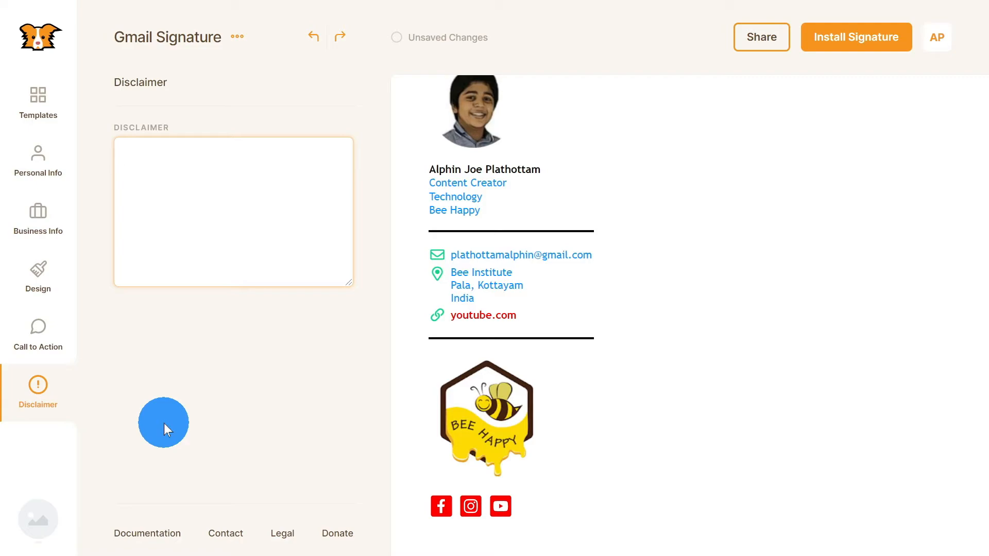
left_click(33, 522)
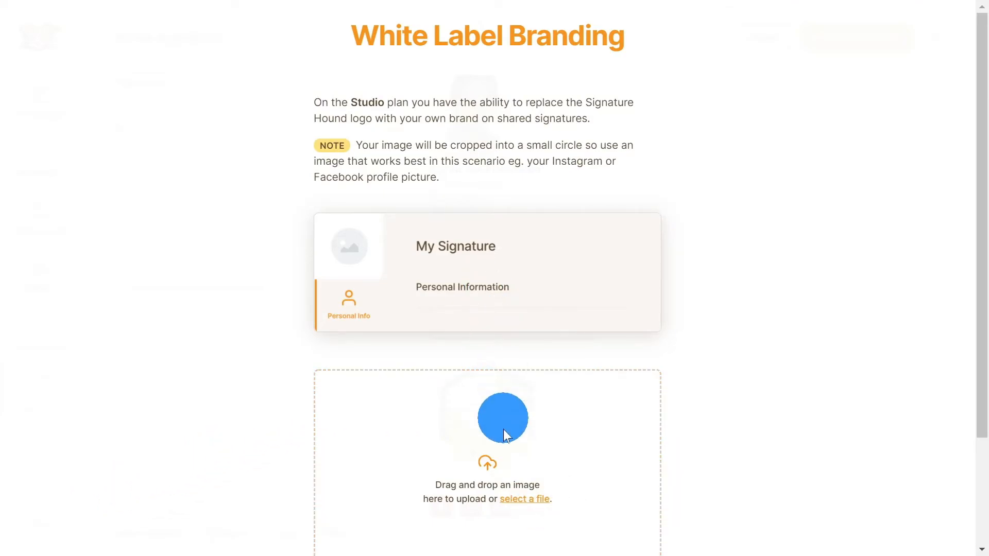
Step: Upload and save the handwritten signature image as the white-label brand logo
left_click(521, 499)
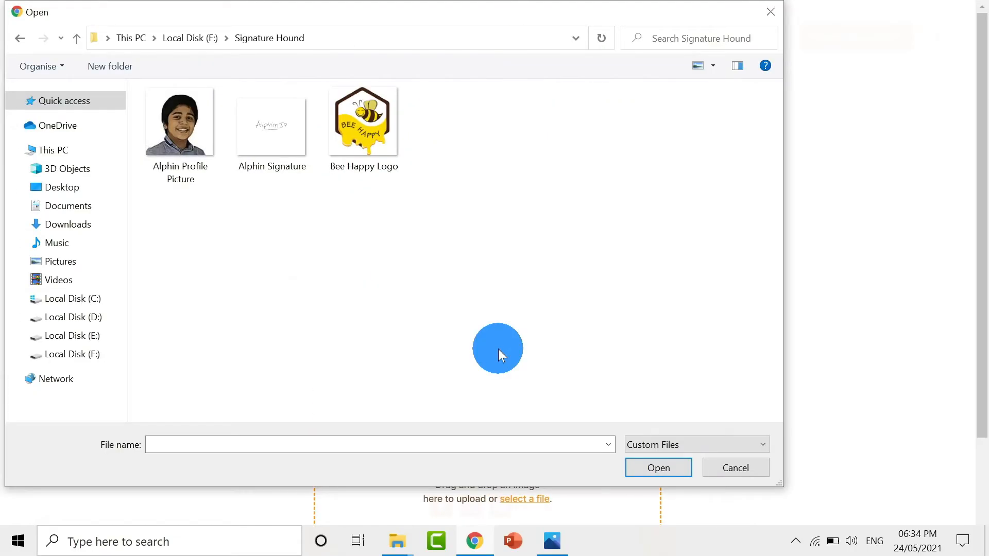
left_click(295, 167)
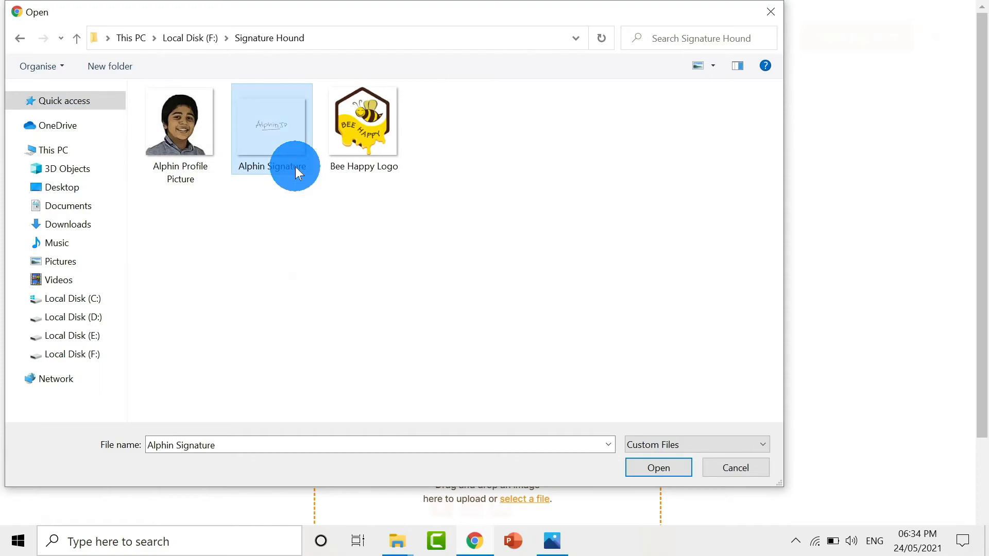
left_click(643, 471)
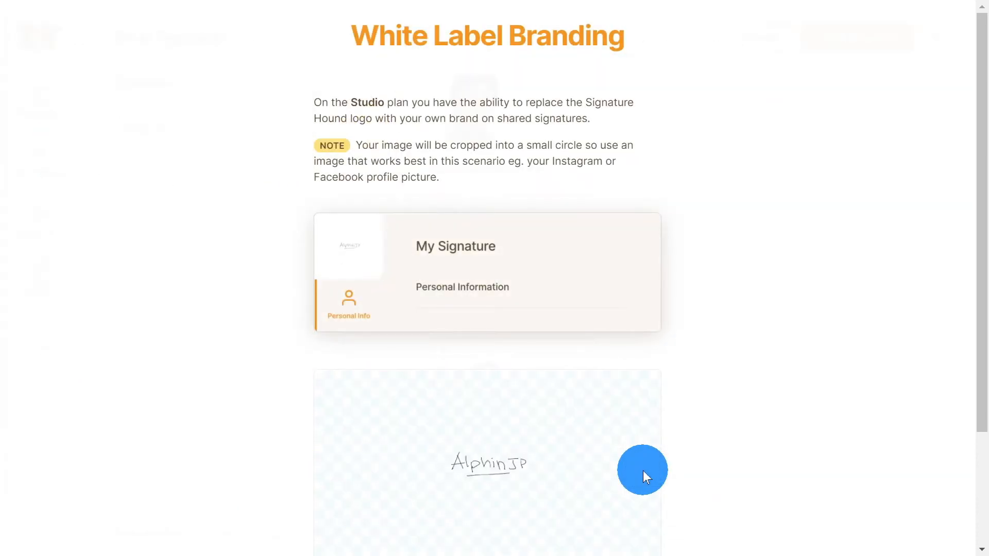
scroll(566, 438, "down", 1)
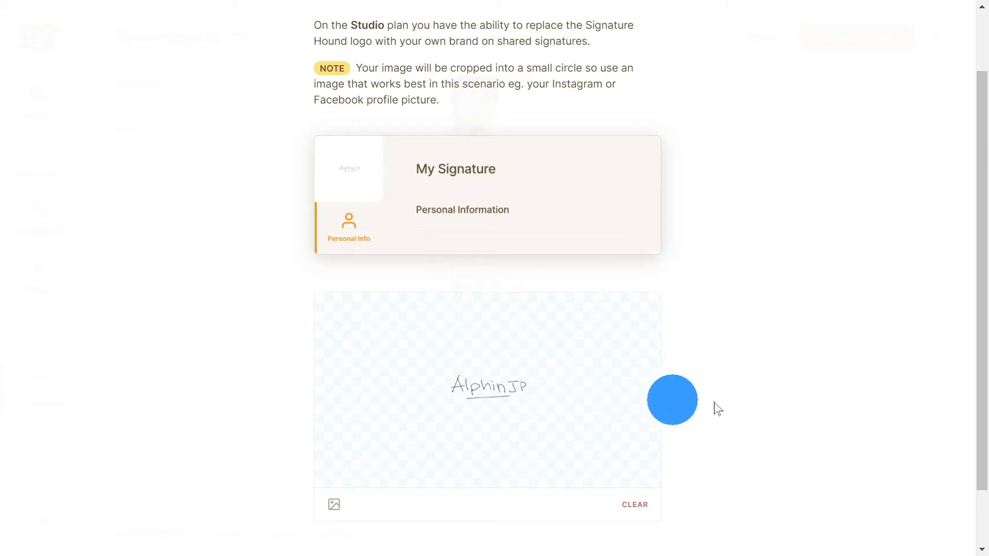
scroll(699, 398, "down", 1)
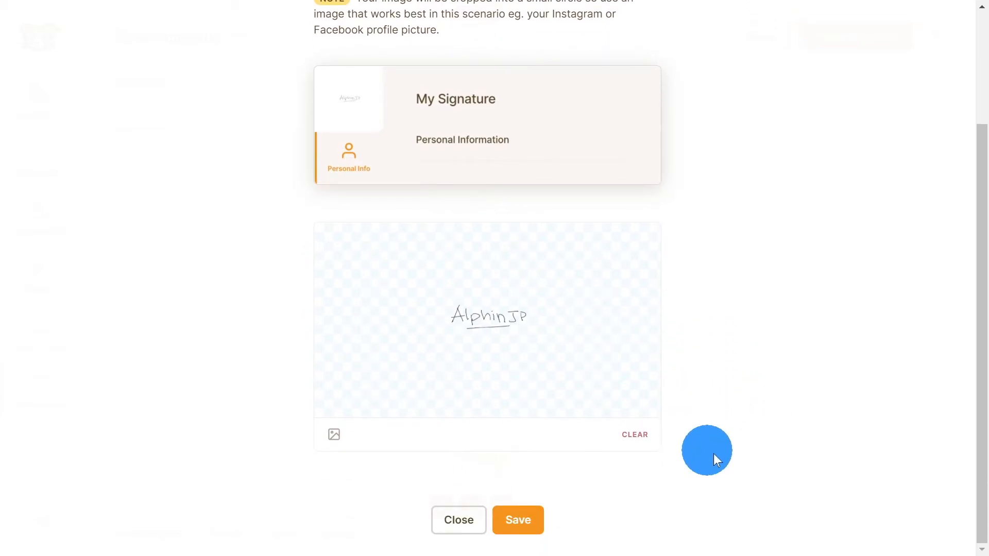
left_click(520, 526)
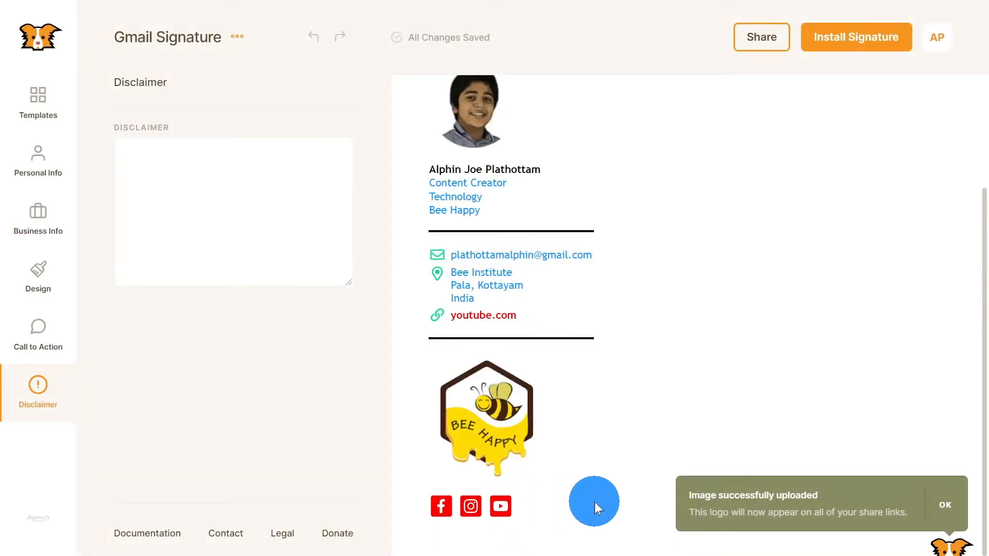
left_click(943, 504)
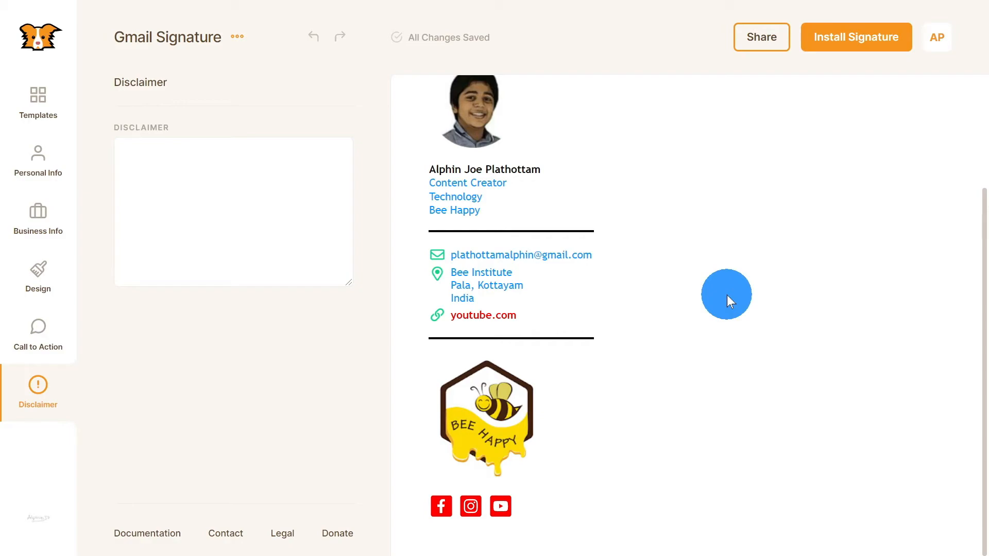
left_click(47, 123)
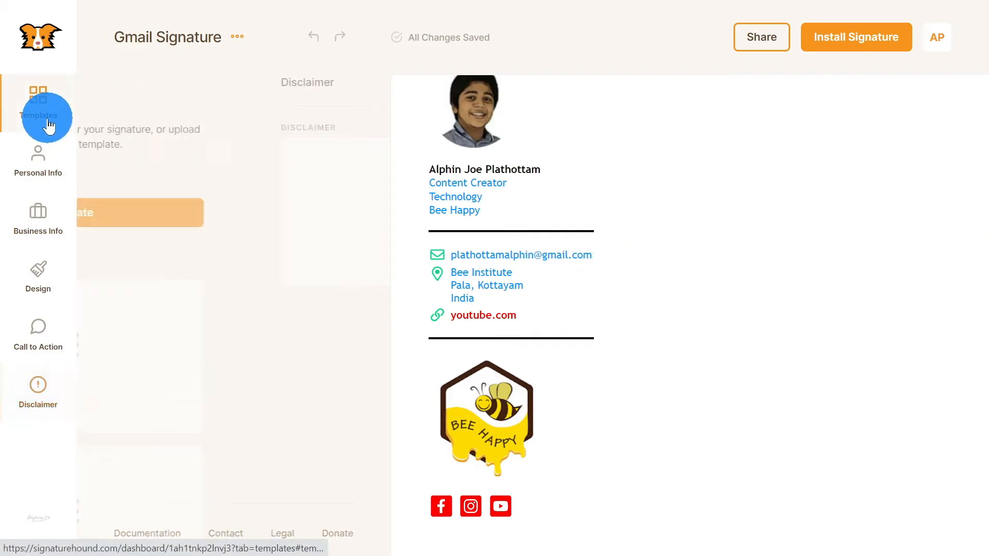
Step: Pick the Two Column 03 base template, placing the Bee Happy logo beside the contact details
left_click(209, 376)
scroll(214, 374, "down", 3)
scroll(217, 372, "down", 5)
scroll(237, 391, "down", 3)
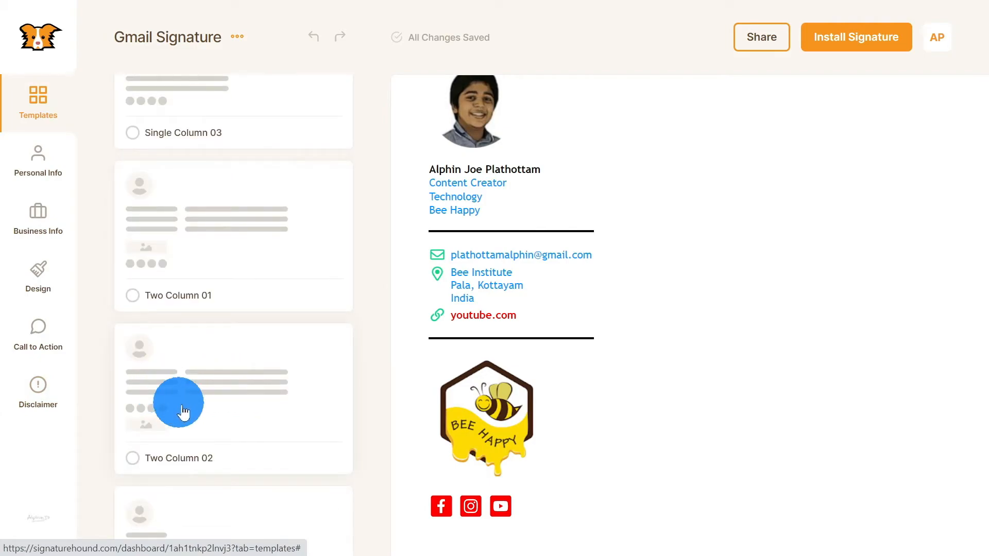
scroll(178, 407, "down", 5)
scroll(200, 380, "down", 3)
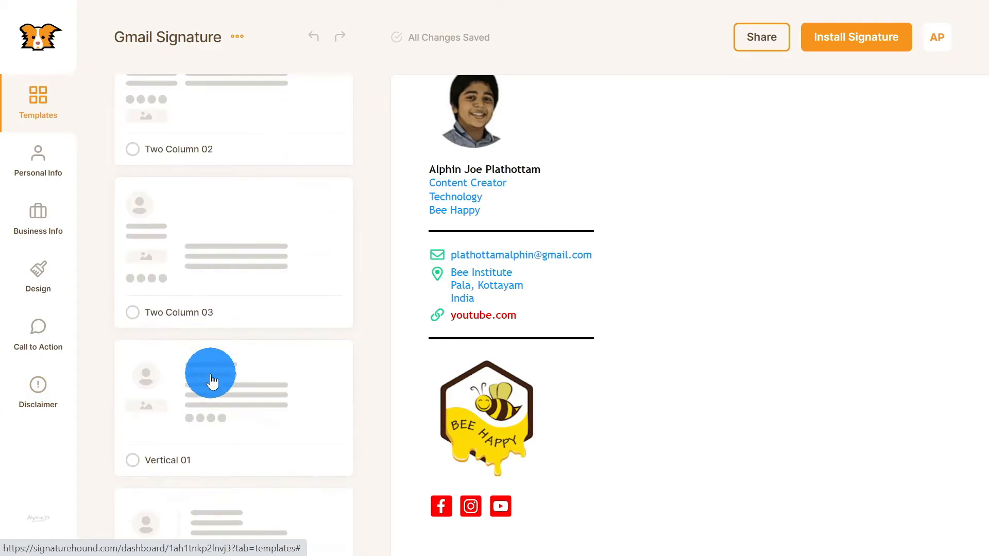
left_click(212, 194)
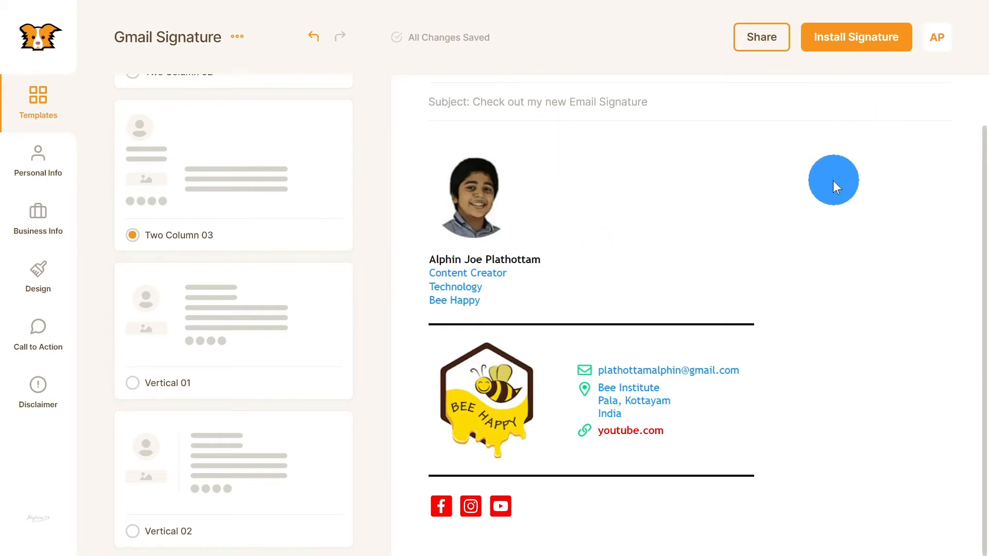
scroll(331, 338, "down", 2)
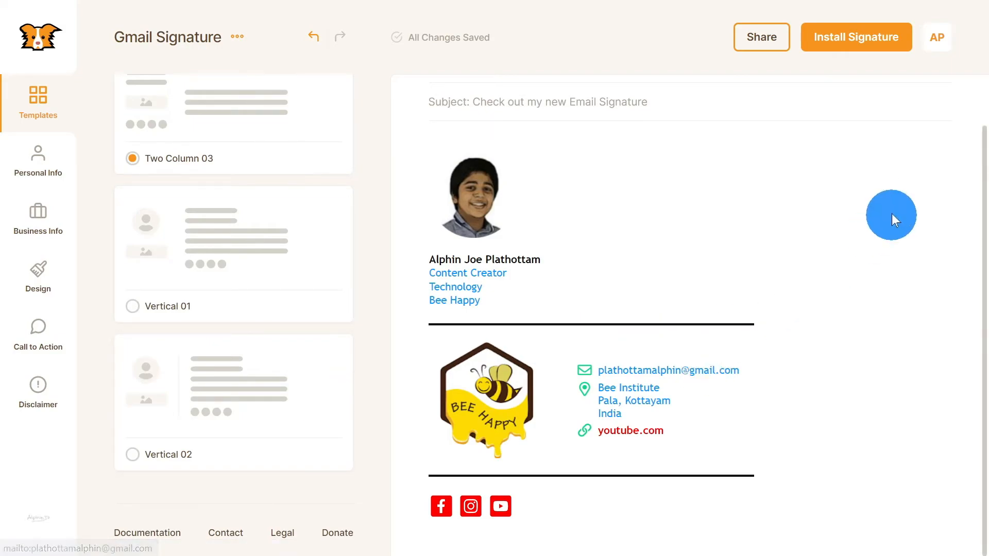
Step: Start Install Signature and browse the email client options, including Gmail (Web Mail)
left_click(860, 48)
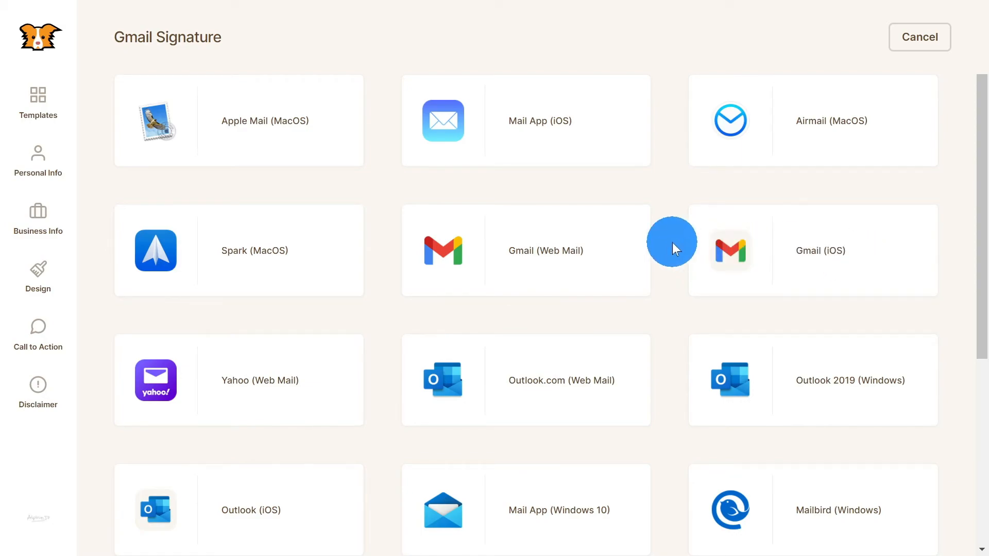
scroll(518, 268, "down", 2)
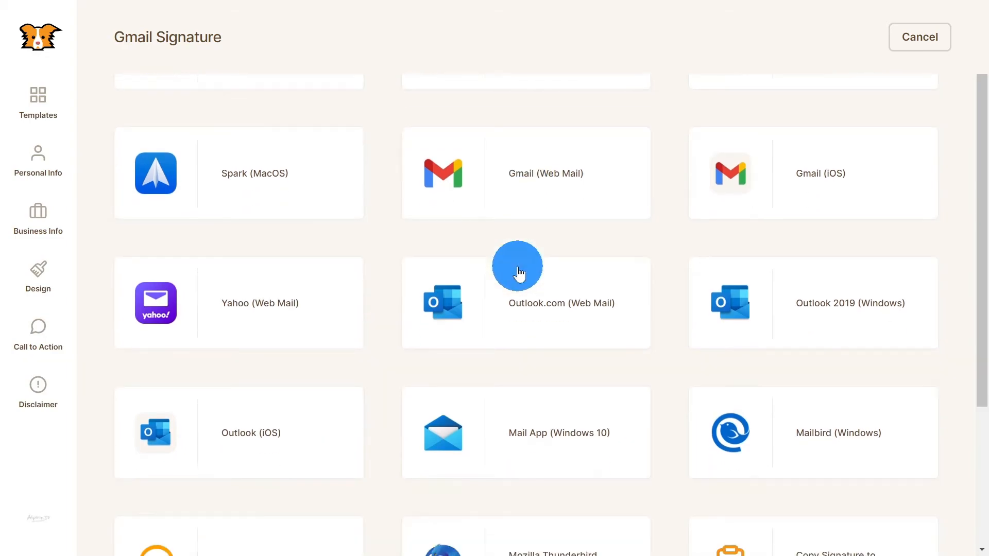
scroll(466, 253, "down", 4)
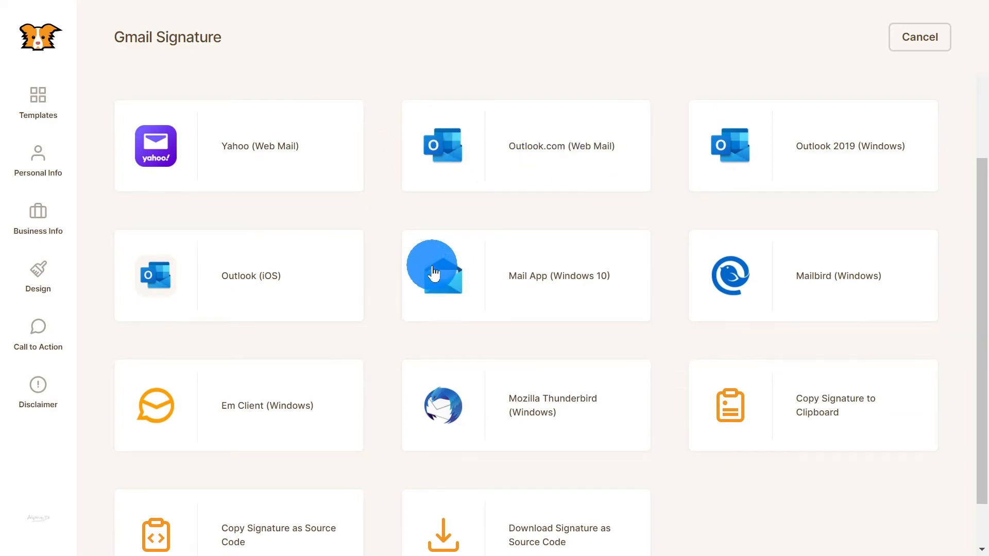
scroll(438, 253, "down", 2)
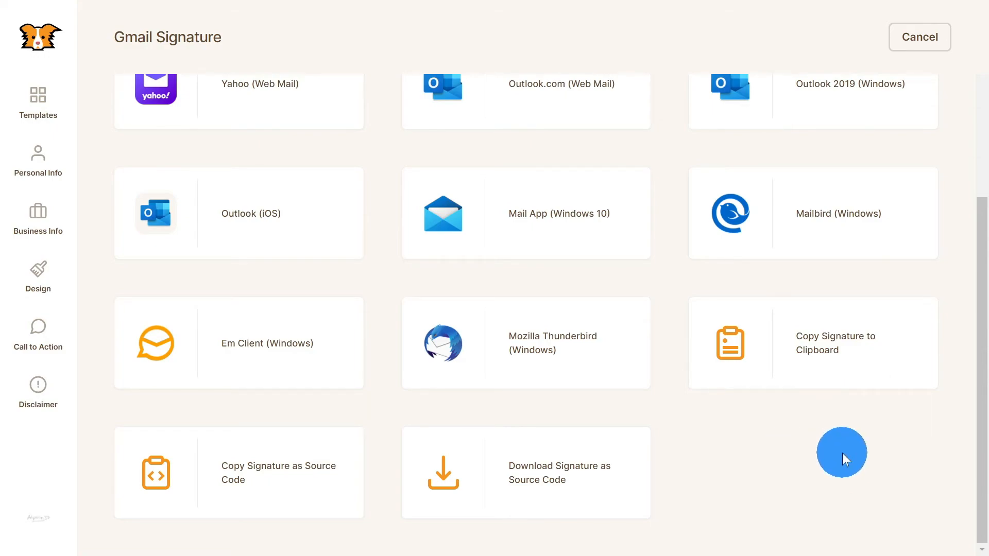
scroll(842, 453, "up", 5)
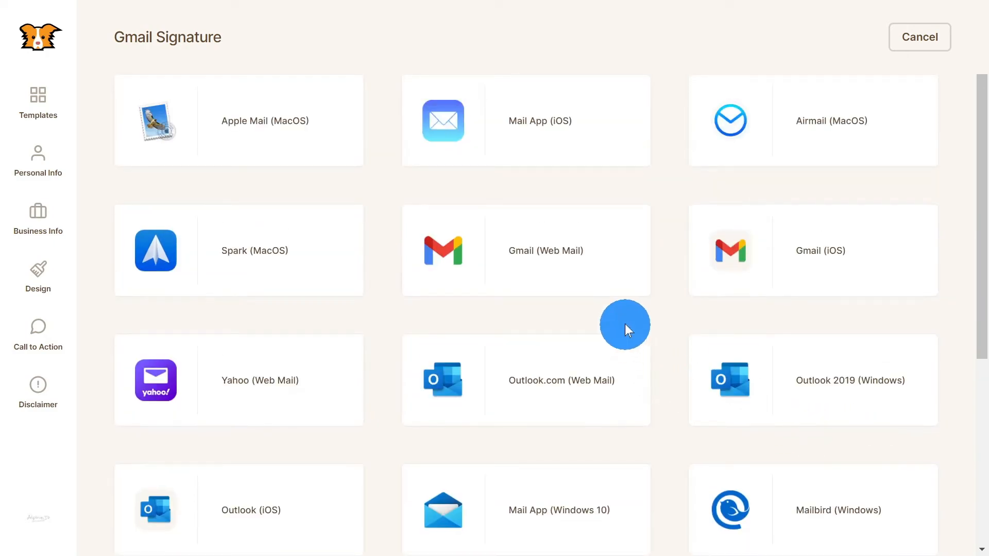
Step: Choose Gmail (Web Mail) install instructions and copy the signature to the clipboard
left_click(505, 258)
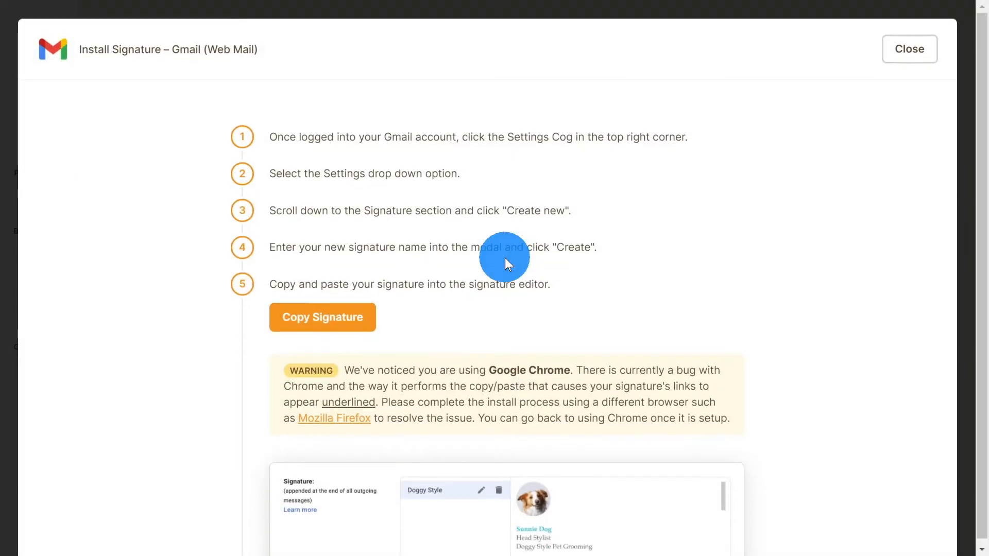
left_click(322, 317)
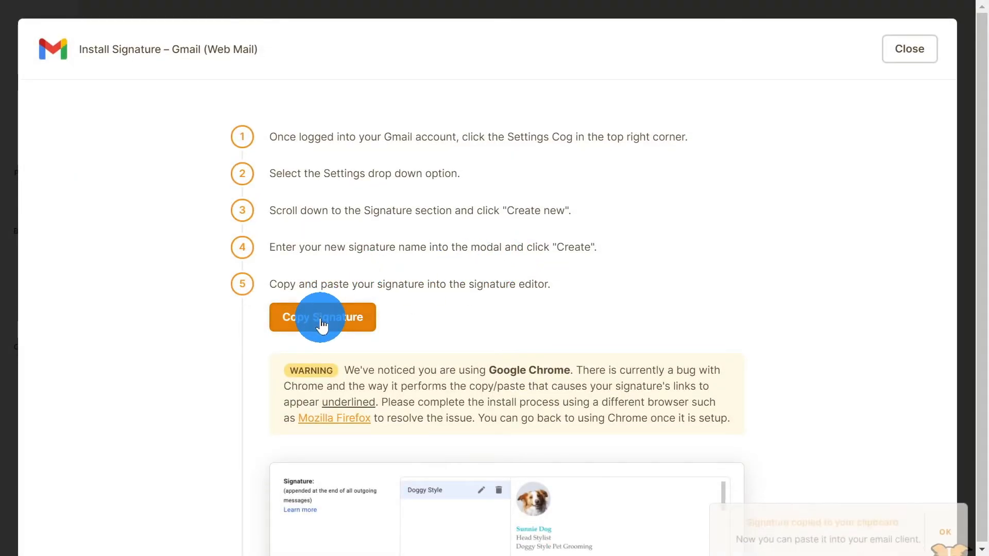
scroll(455, 330, "down", 2)
scroll(575, 307, "down", 6)
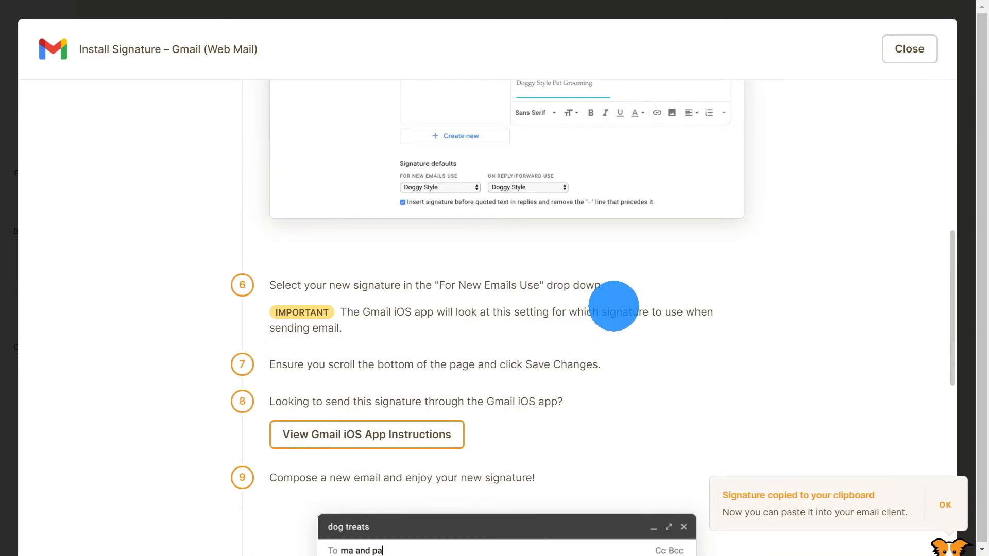
scroll(614, 307, "up", 7)
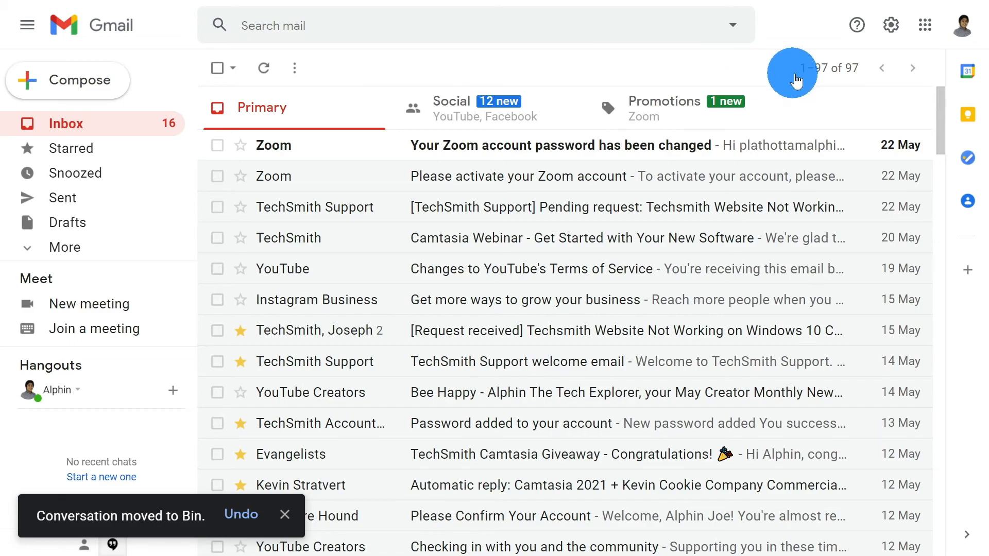
Step: Open Gmail's full settings at the General tab's Signature section and start a new signature
left_click(895, 33)
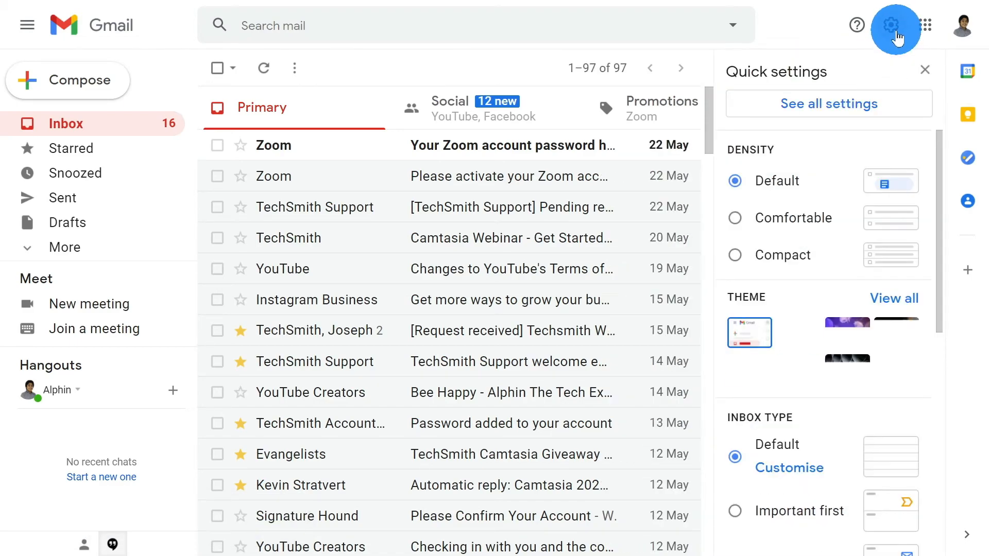
left_click(851, 114)
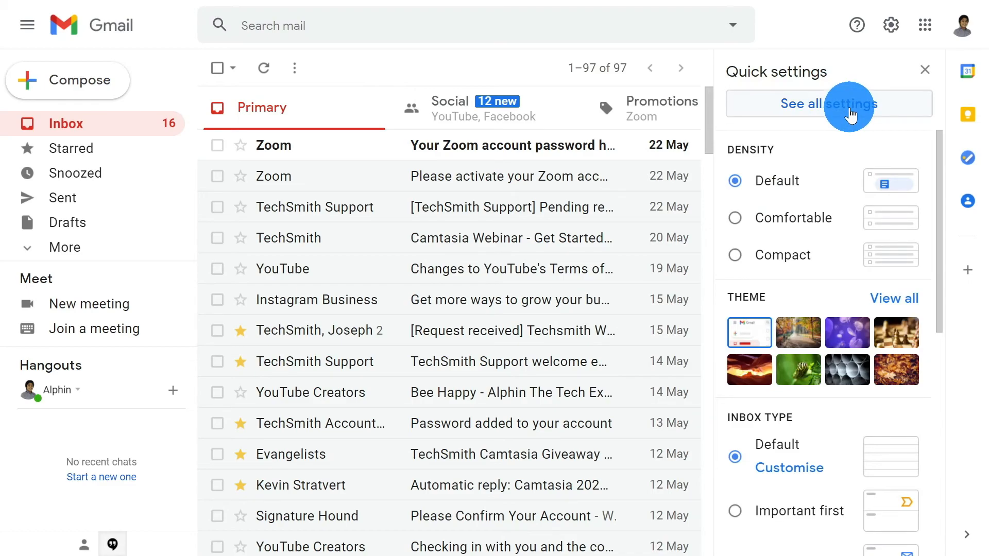
scroll(585, 188, "down", 20)
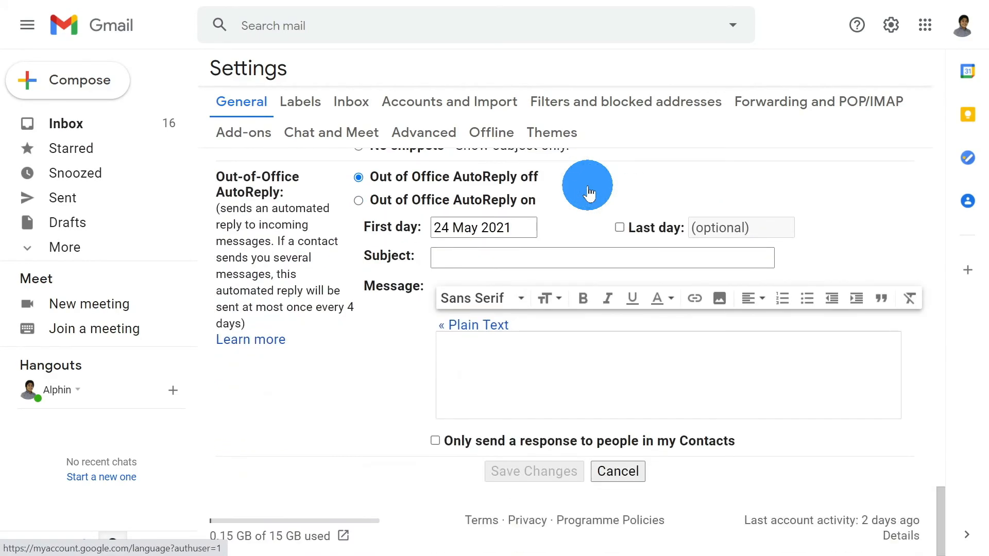
scroll(300, 251, "up", 6)
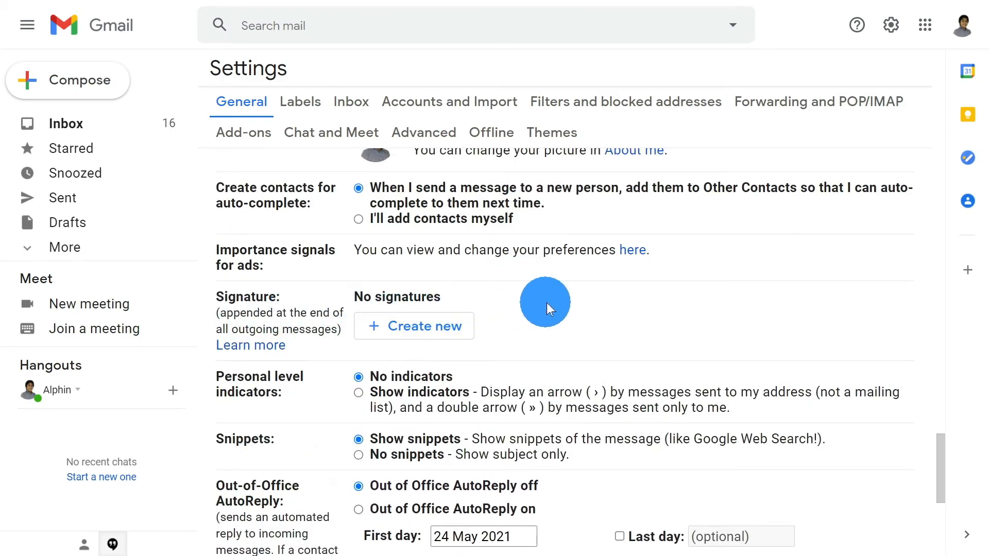
left_click(425, 342)
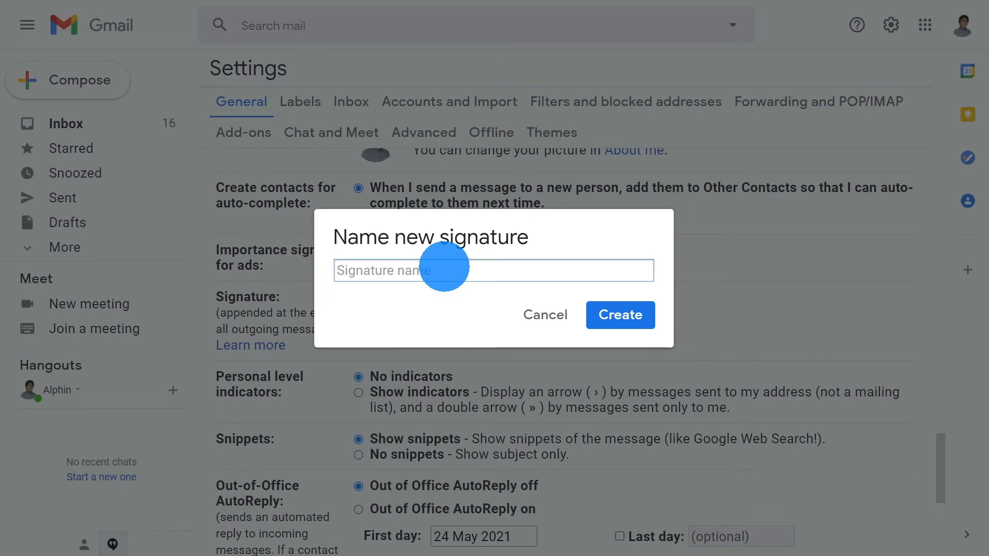
Step: Create a new signature named with the user's name plus 'Signature'
type("a")
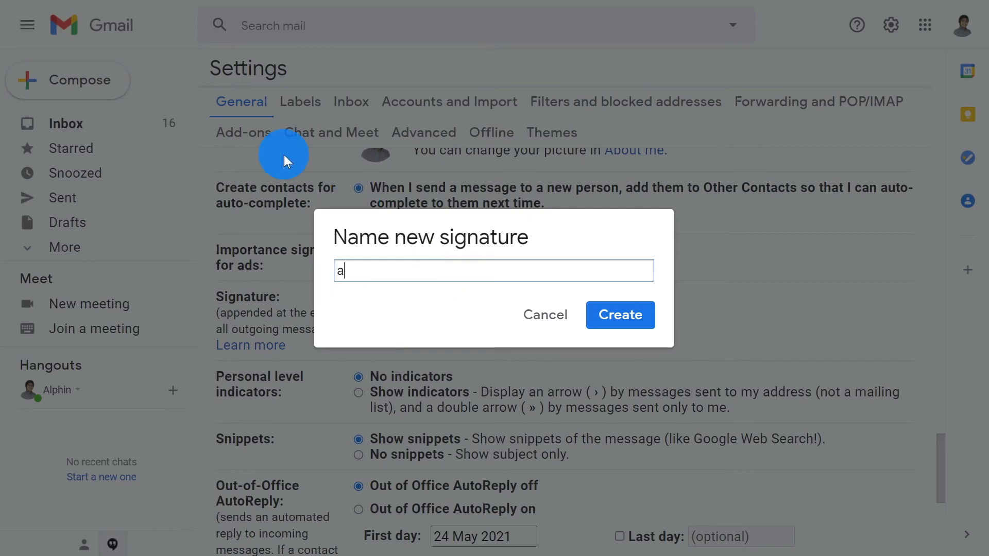
key("BackSpace")
type("alphin Signature")
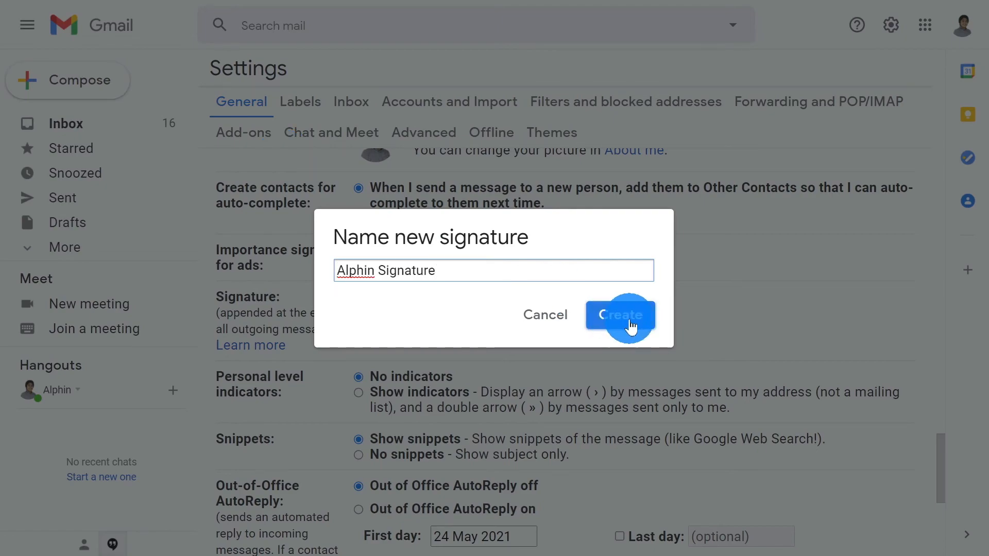
left_click(632, 326)
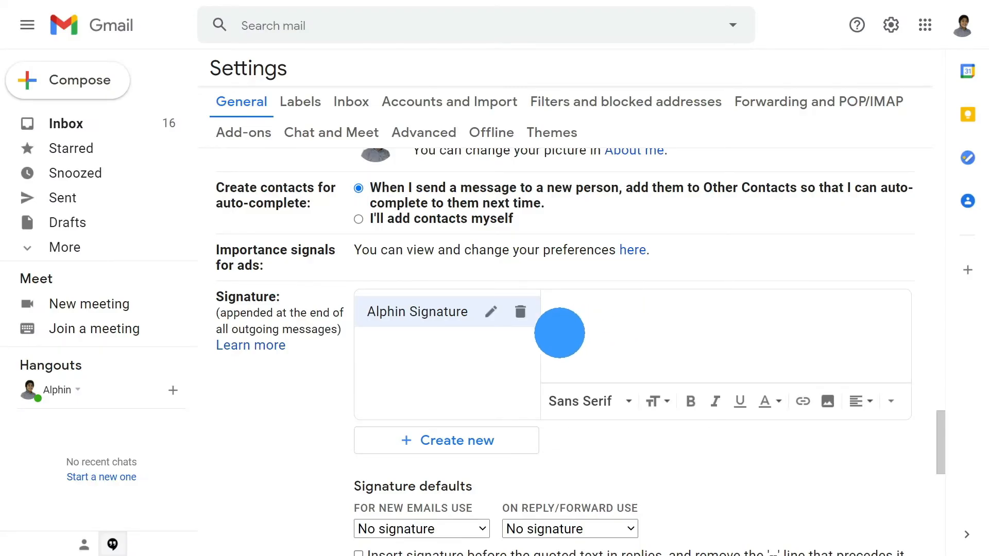
left_click(491, 312)
Step: Paste the copied Signature Hound design into the empty signature editor
left_click(624, 315)
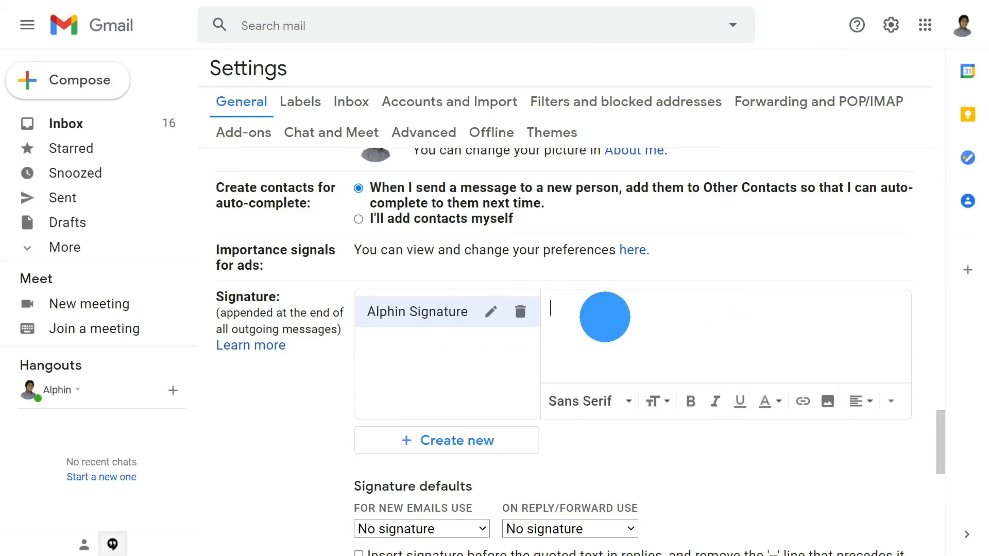
right_click(568, 305)
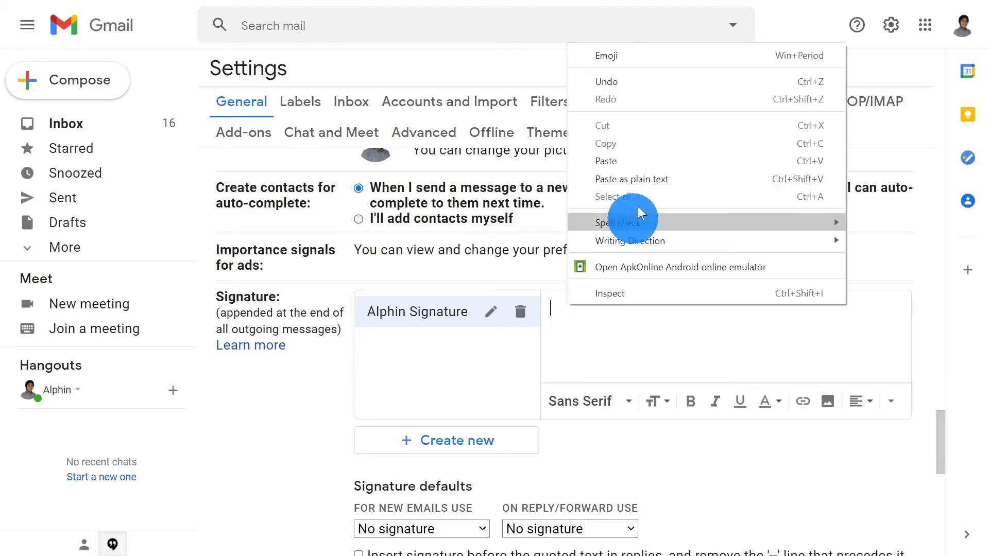
left_click(614, 335)
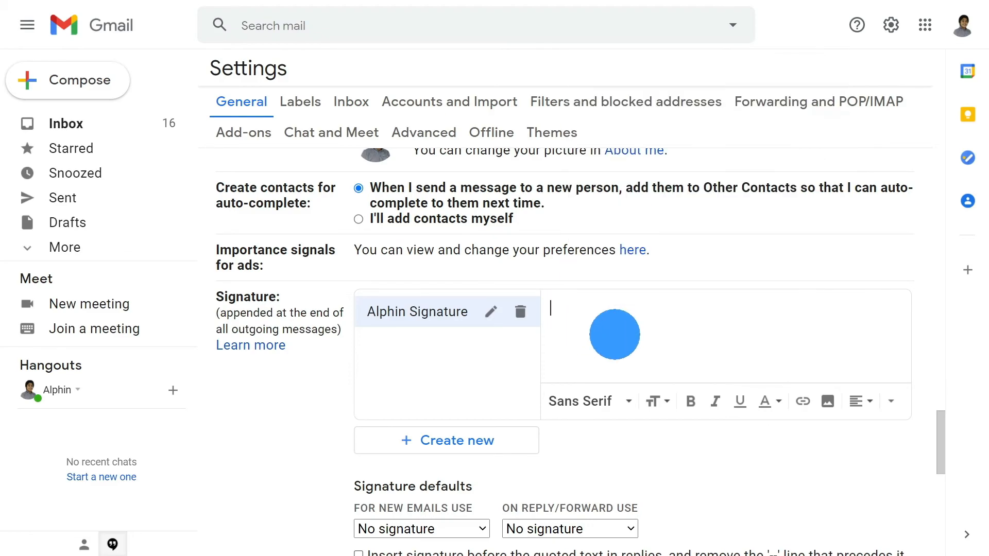
key("ctrl+v")
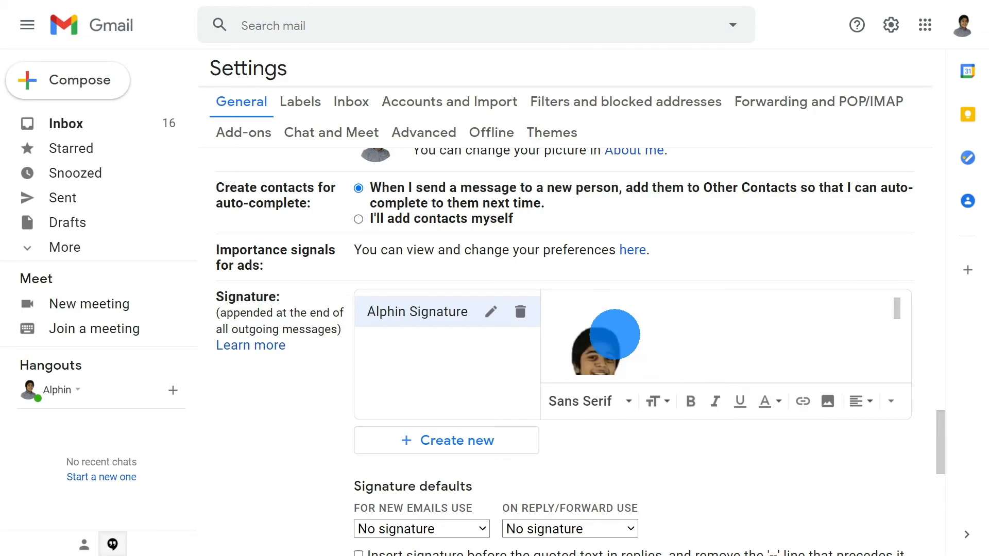
Step: Save the Gmail settings with the new pasted signature
scroll(615, 335, "down", 10)
scroll(648, 318, "up", 6)
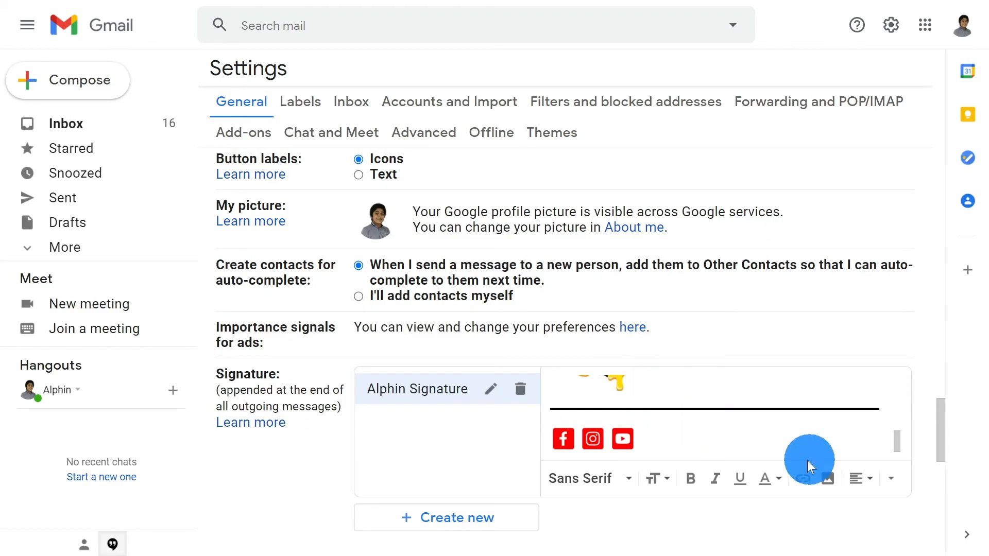
scroll(675, 415, "down", 10)
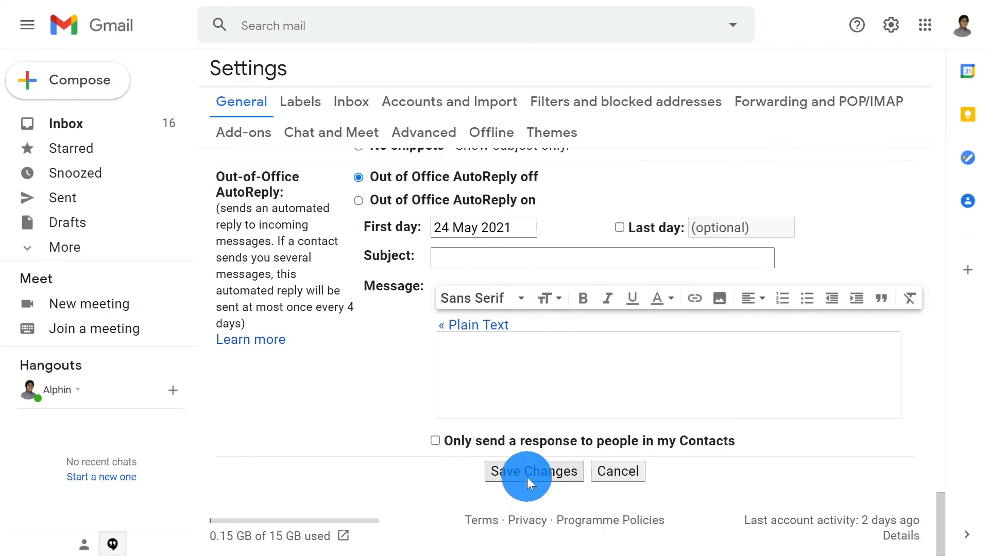
left_click(527, 477)
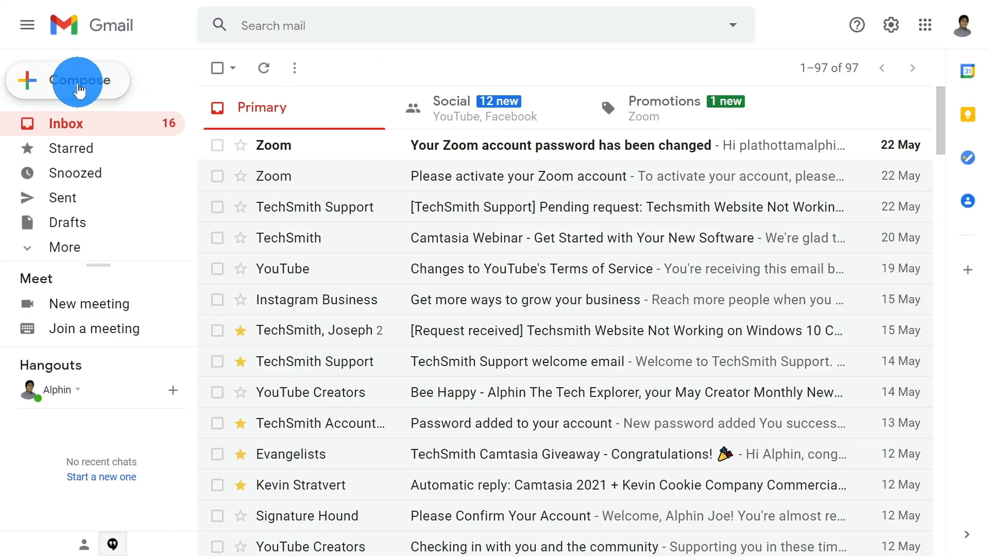
Step: Start a blank new Gmail message in a full-screen compose window
left_click(78, 87)
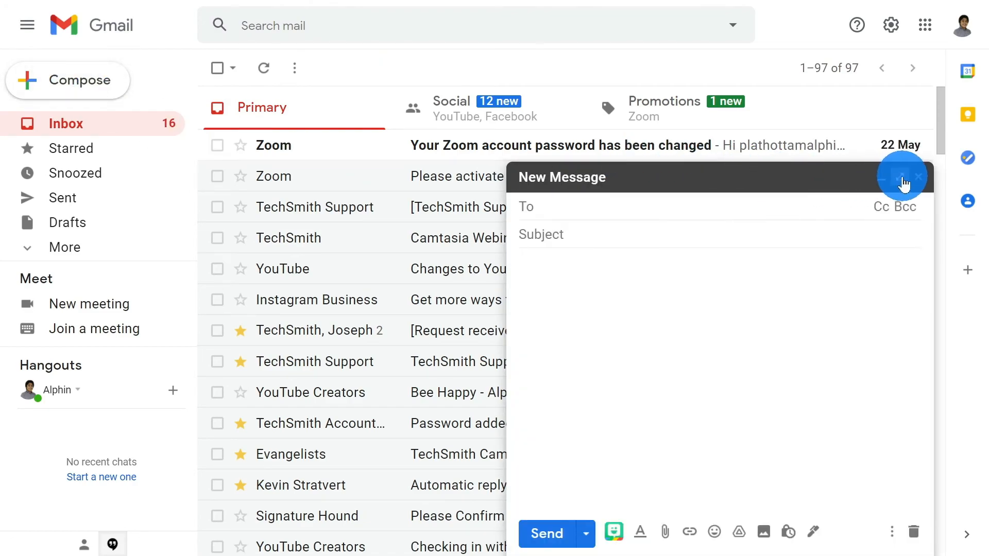
left_click(901, 177)
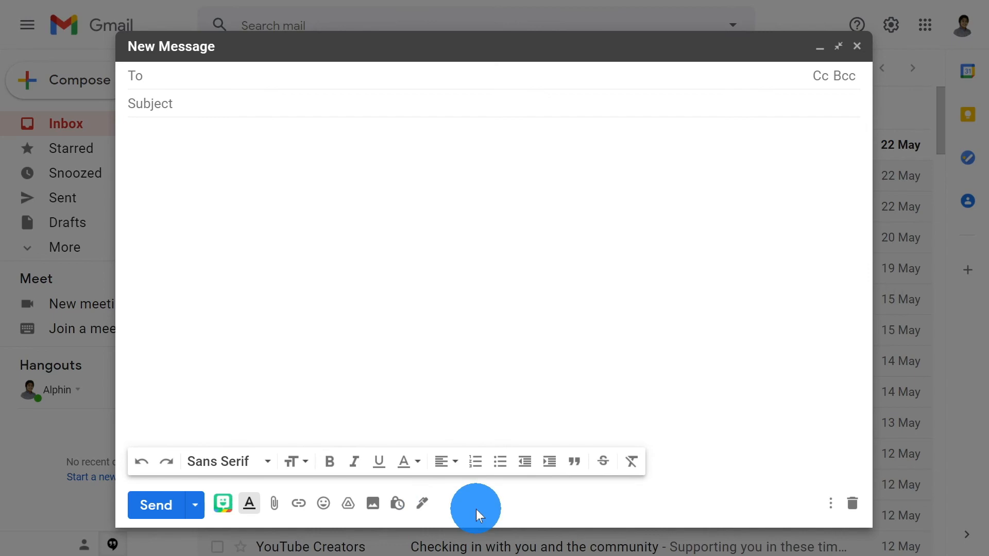
Step: Insert the newly created Signature Hound signature into the message body and review it
left_click(423, 504)
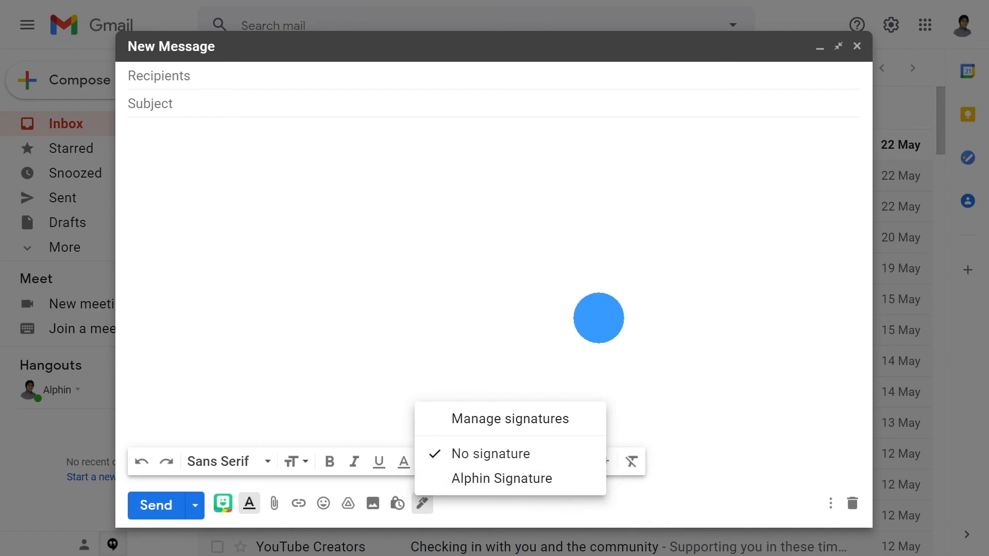
left_click(573, 484)
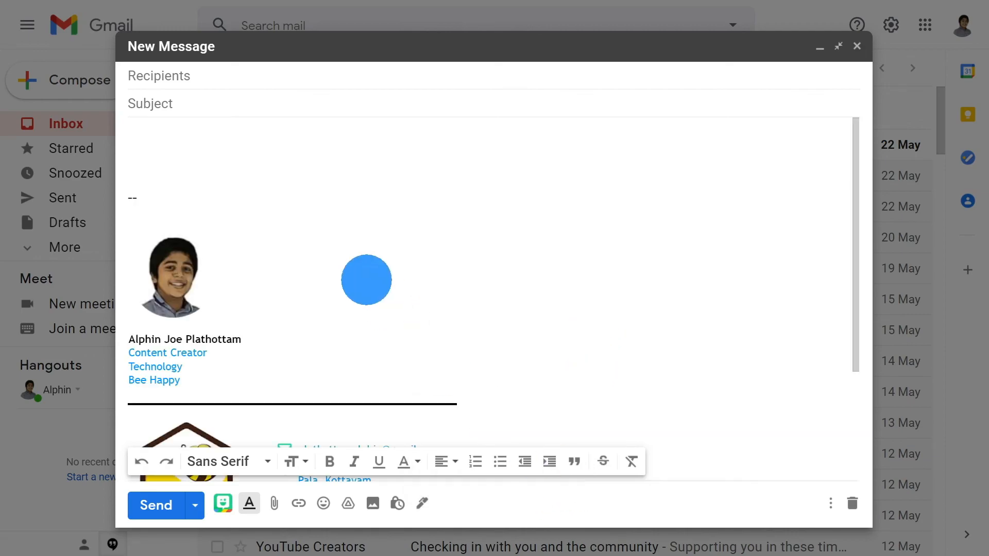
scroll(356, 275, "down", 3)
scroll(206, 247, "up", 3)
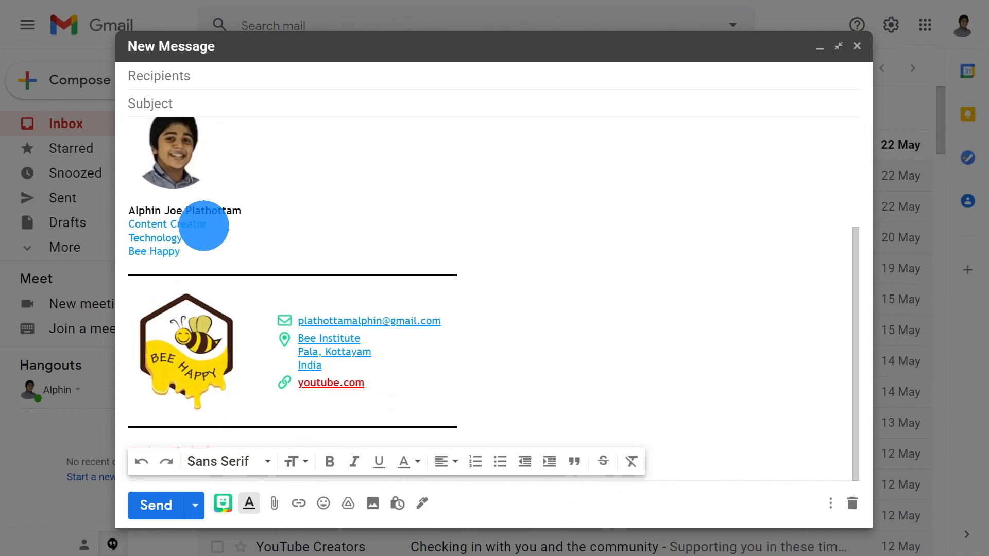
scroll(613, 362, "up", 3)
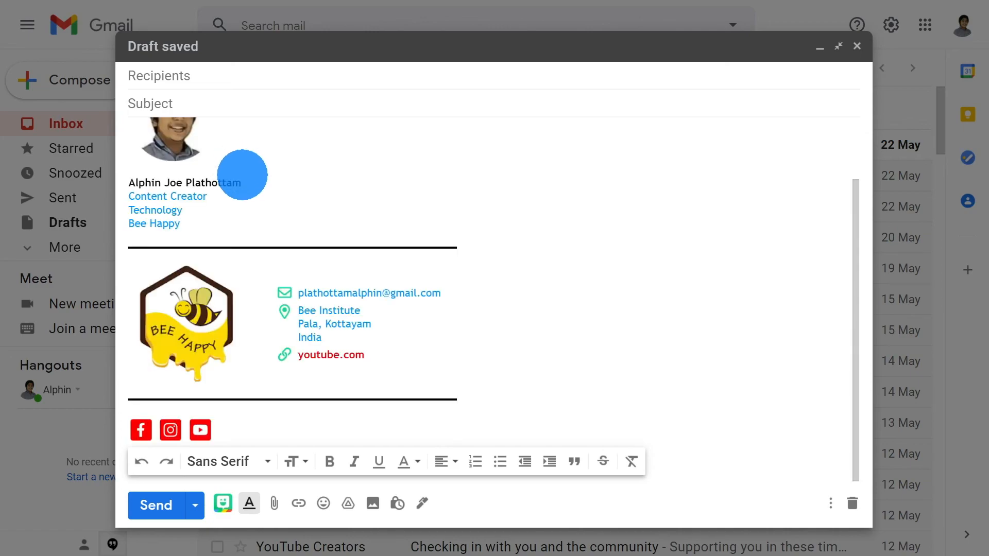
scroll(242, 174, "up", 2)
scroll(243, 176, "down", 2)
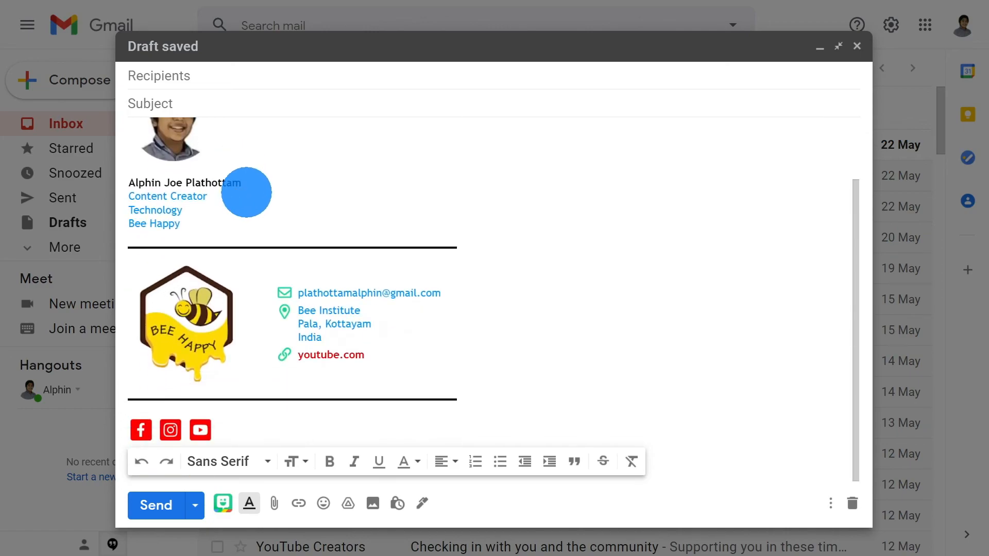
scroll(583, 278, "up", 2)
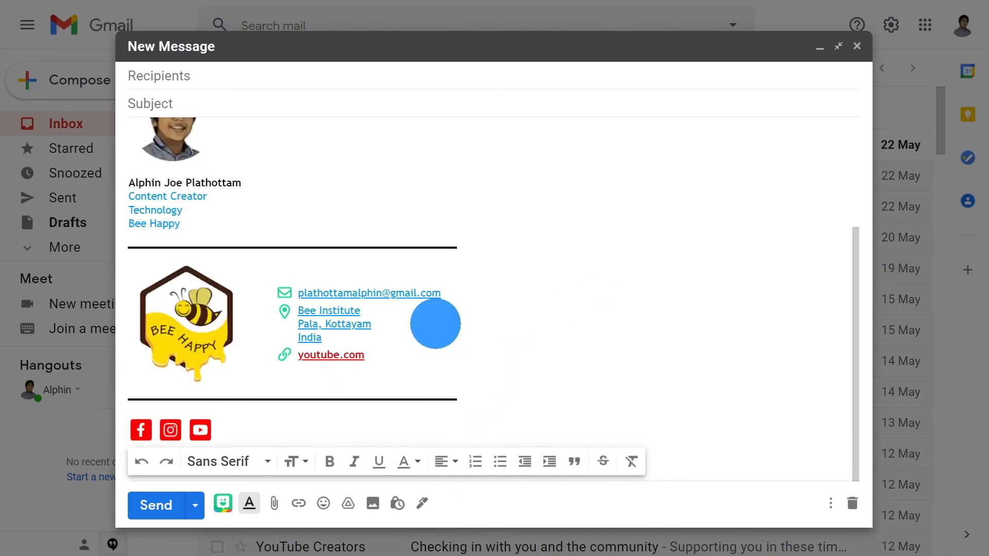
Step: Confirm the active signature and review the photo, Bee Happy logo and social icons
left_click(424, 505)
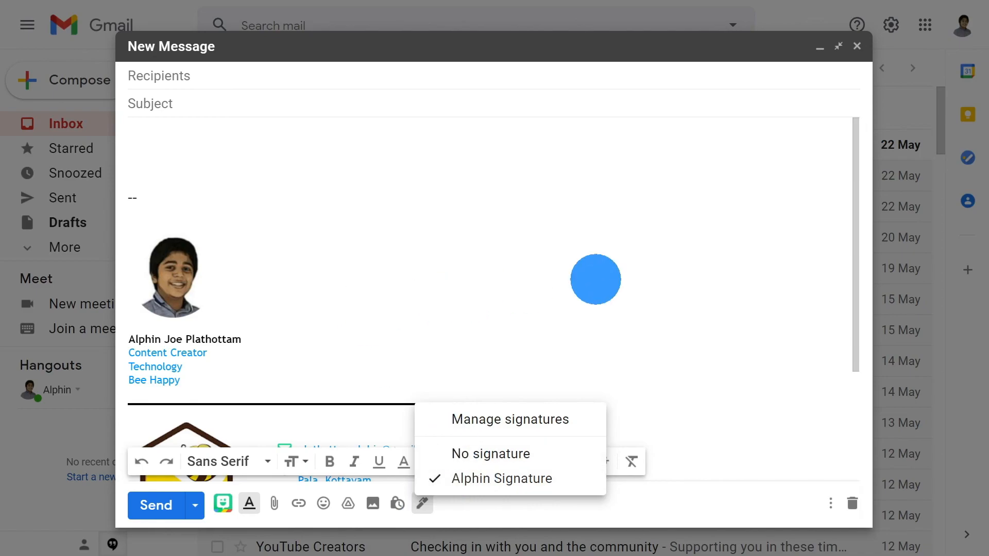
left_click(645, 276)
scroll(612, 299, "down", 1)
scroll(612, 301, "down", 3)
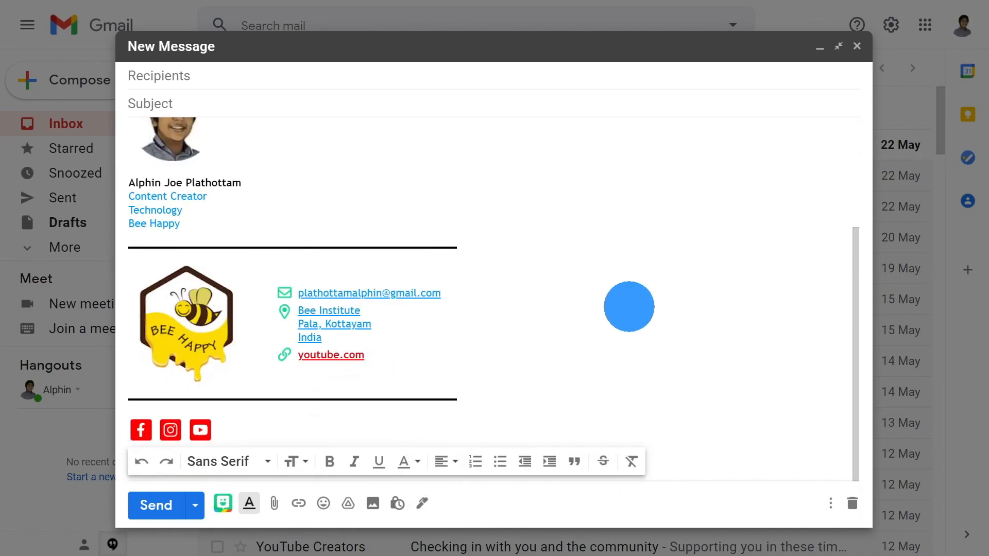
scroll(592, 305, "up", 3)
scroll(475, 331, "down", 3)
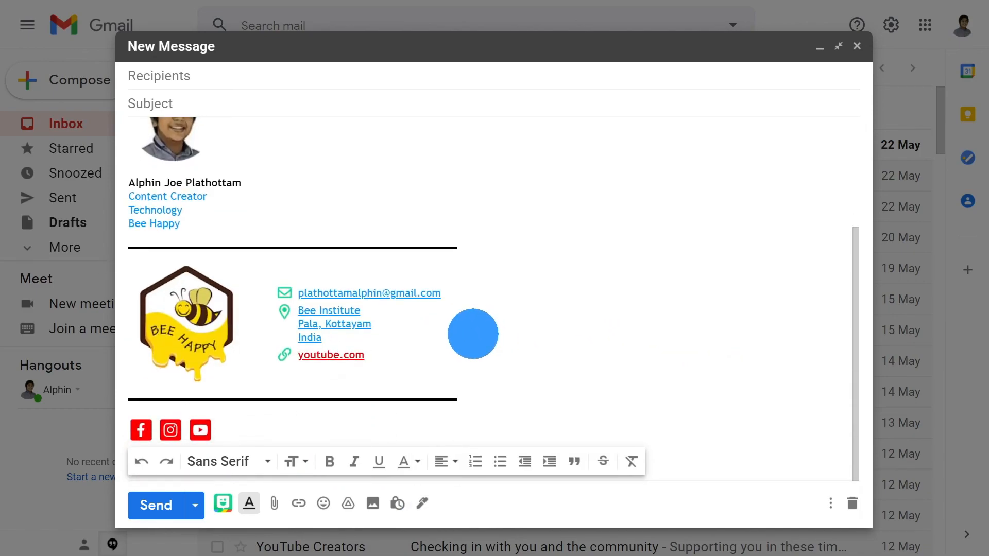